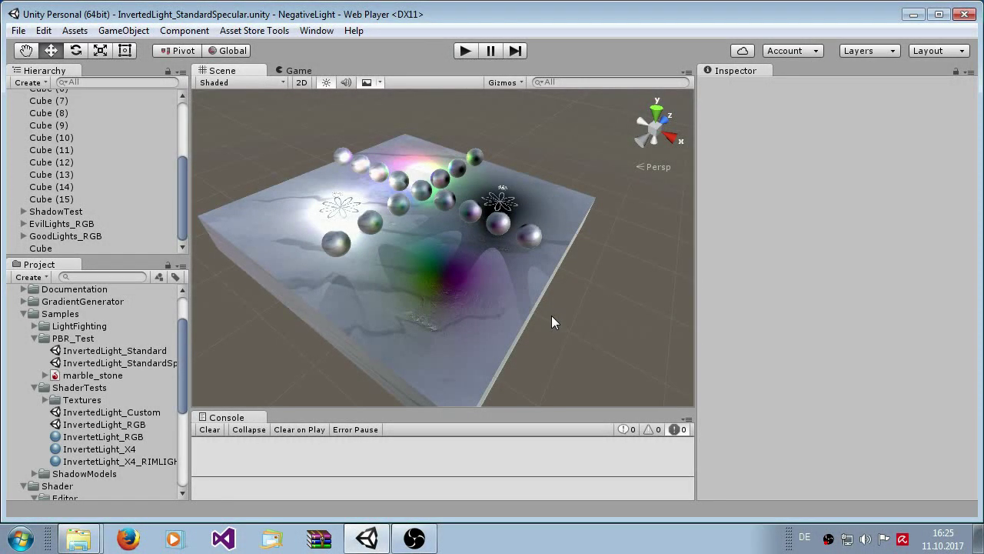
Orbit the Scene view around the slab, spheres and flower shadow from several angles
alt+drag(543, 323, 681, 356)
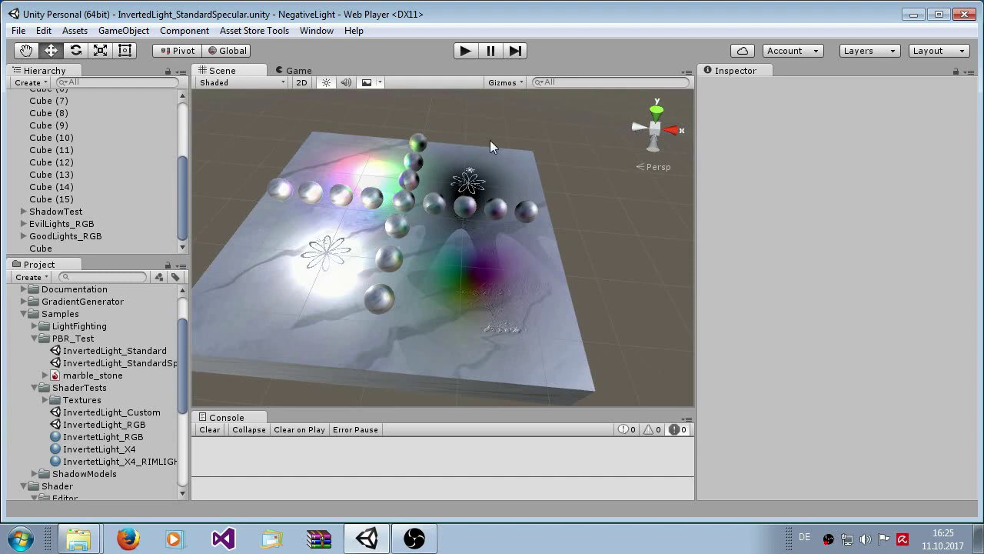
alt+drag(560, 249, 603, 350)
alt+drag(343, 278, 375, 254)
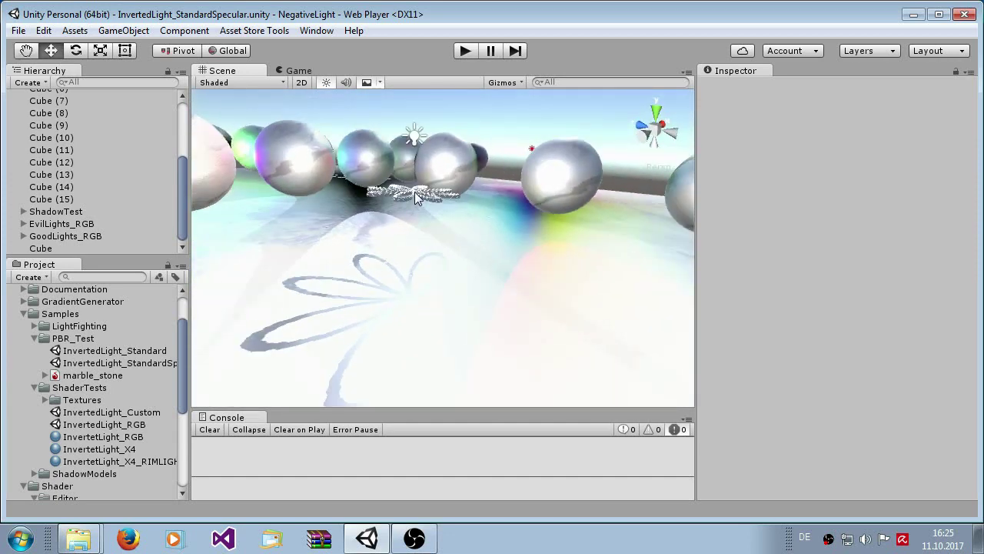
alt+drag(388, 195, 475, 268)
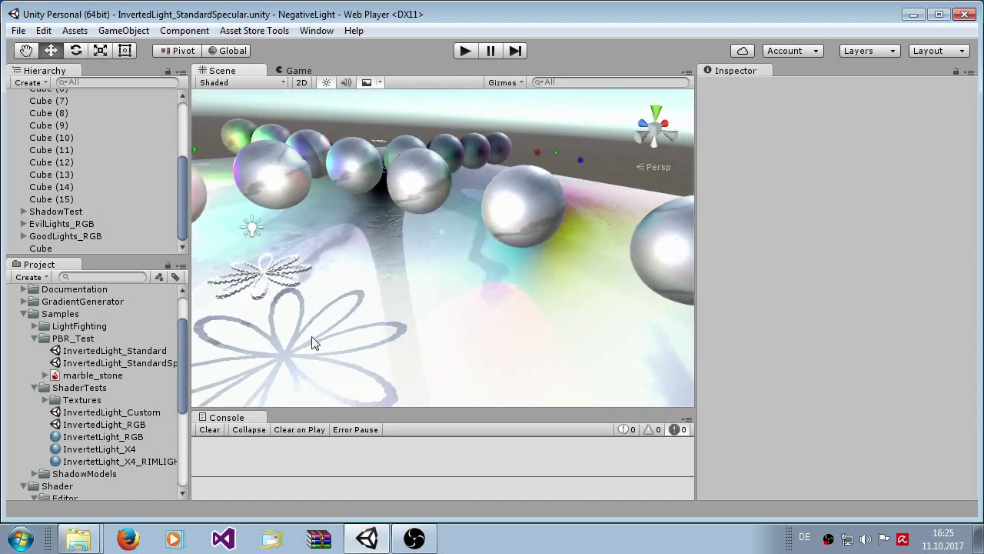
alt+drag(437, 226, 488, 270)
scroll(461, 257, up, 5)
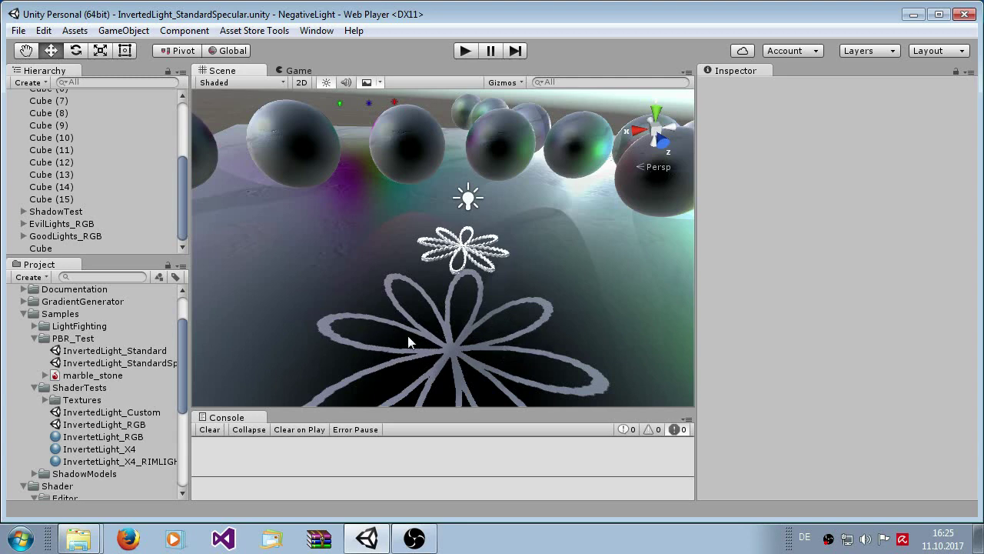
scroll(390, 357, down, 3)
Select the marble Cube slab to show its Marble_stone_standardspecular material with Smoothness 0.49
alt+drag(401, 274, 312, 306)
click(312, 305)
scroll(809, 362, down, 5)
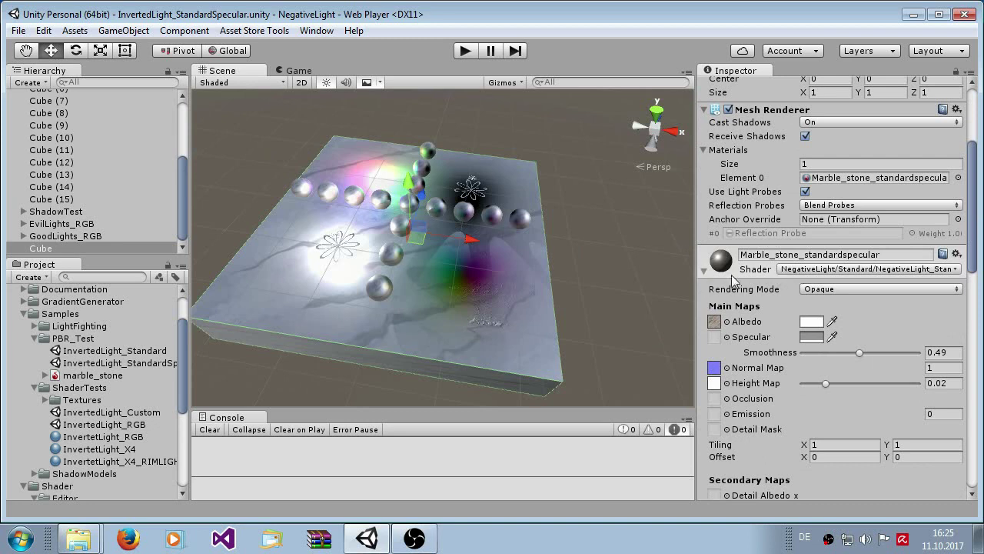
Browse the shader list and keep the current NegativeLight specular shader
click(788, 274)
mouse_move(823, 390)
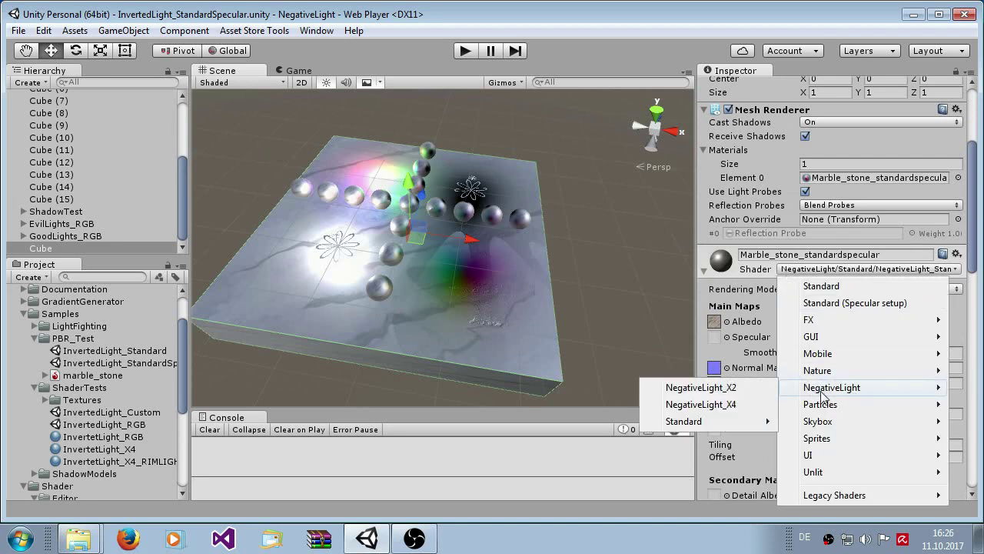
mouse_move(683, 425)
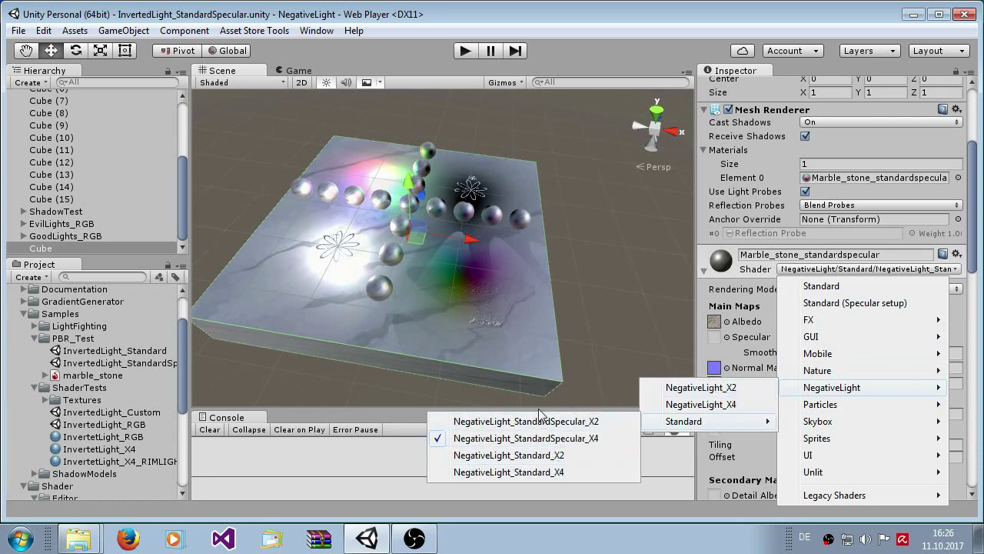
click(539, 471)
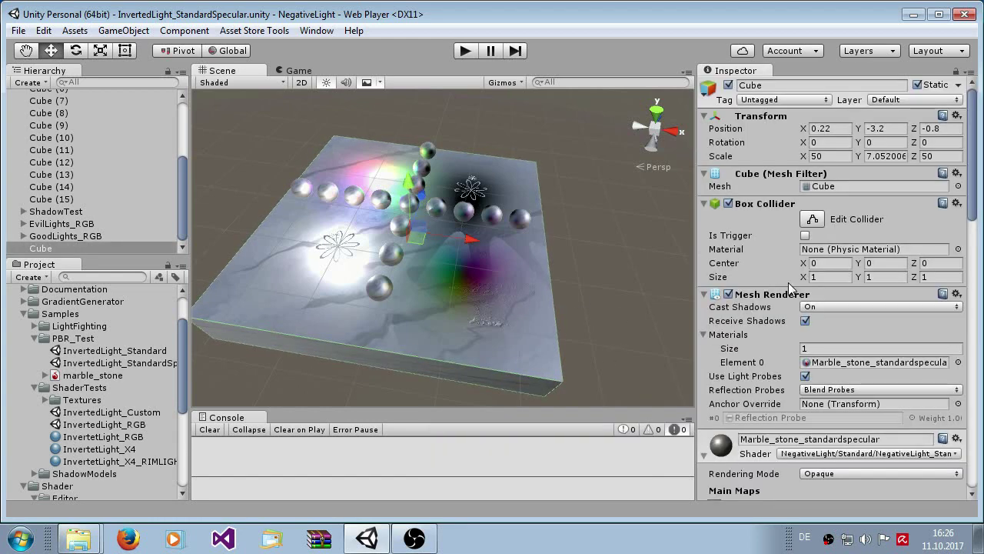
Switch the slab material to the Standard (Specular setup) shader
scroll(788, 427, down, 4)
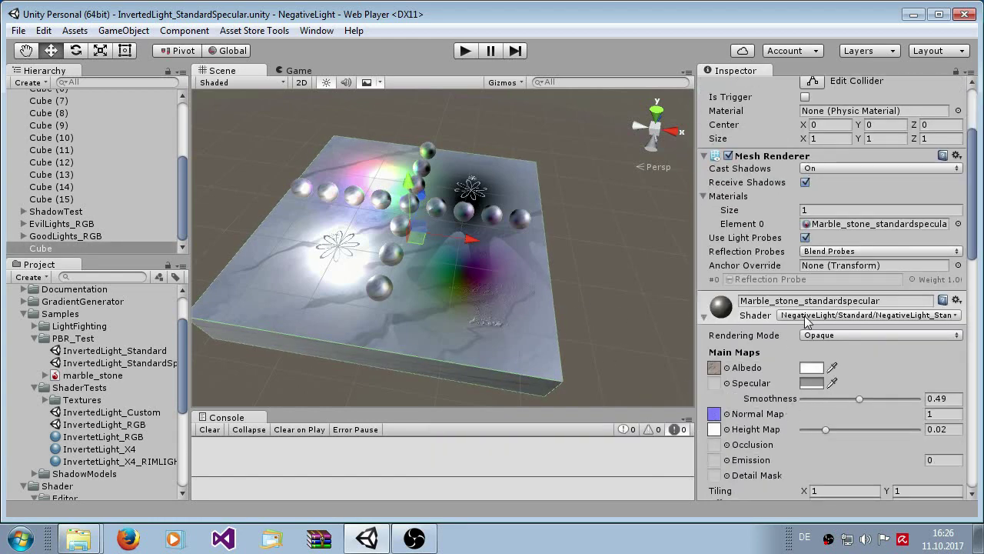
click(803, 315)
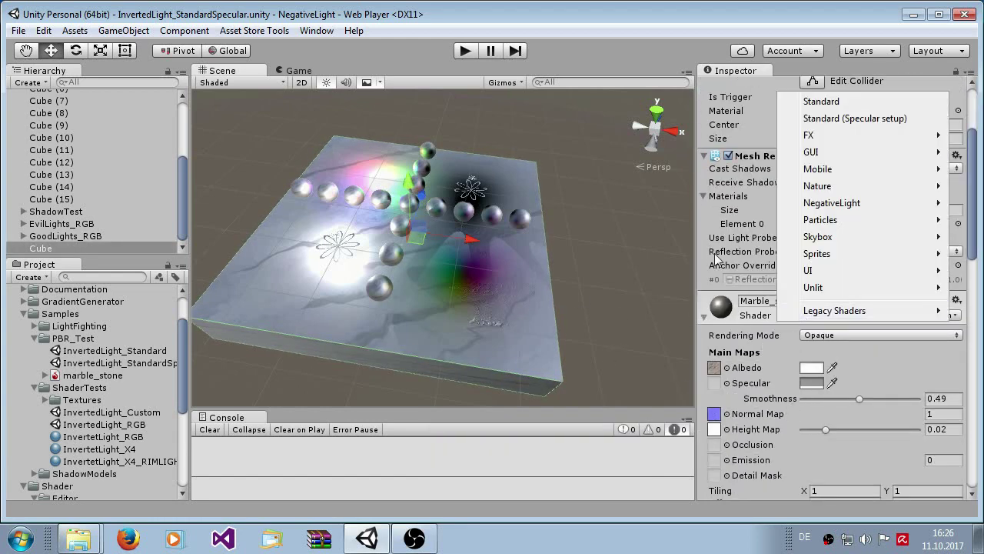
click(855, 119)
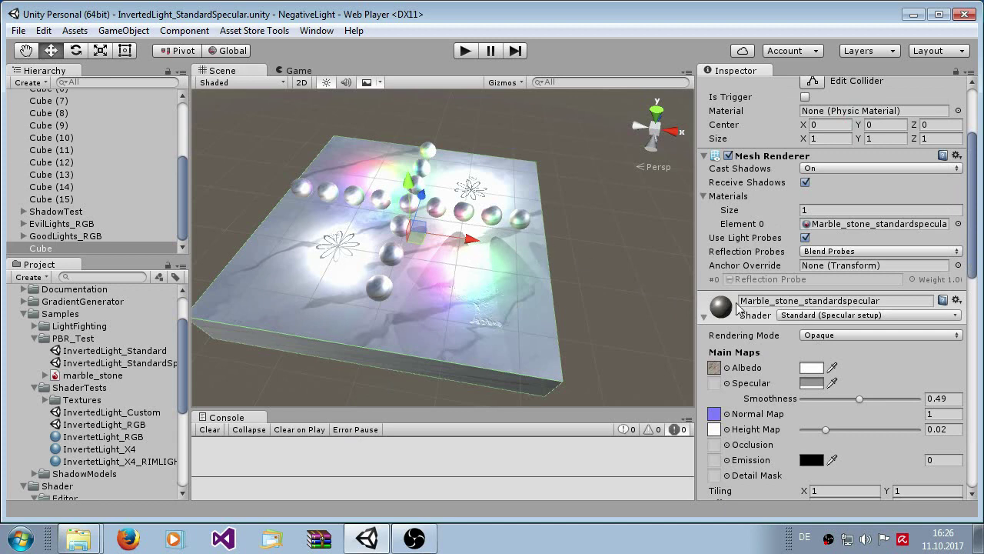
Switch the material back to NegativeLight > Standard > NegativeLight_StandardSpecular_X4
click(799, 315)
mouse_move(832, 202)
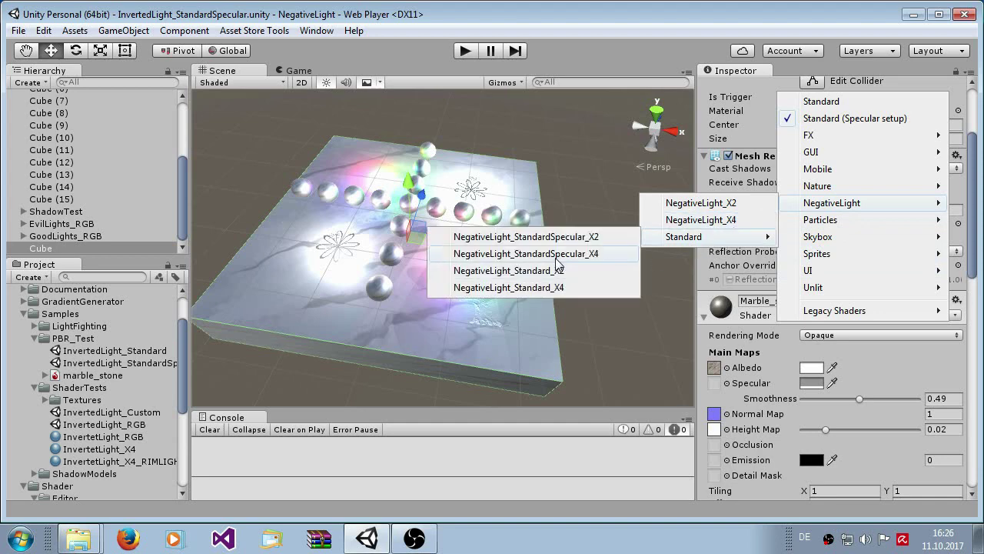
click(556, 259)
Turn both Negative Pass checkboxes off and back on to compare the lighting
scroll(573, 285, down, 3)
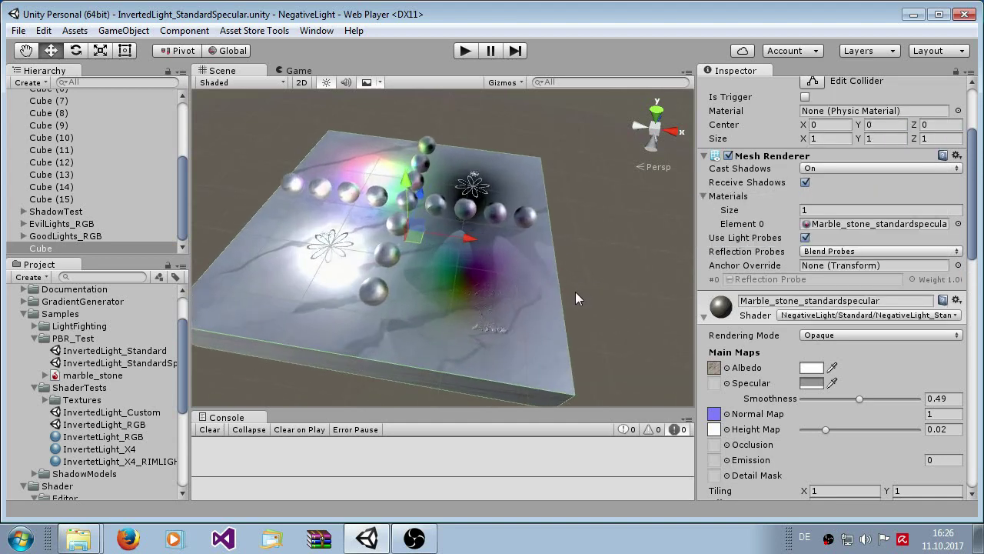
scroll(569, 307, up, 2)
scroll(789, 343, down, 6)
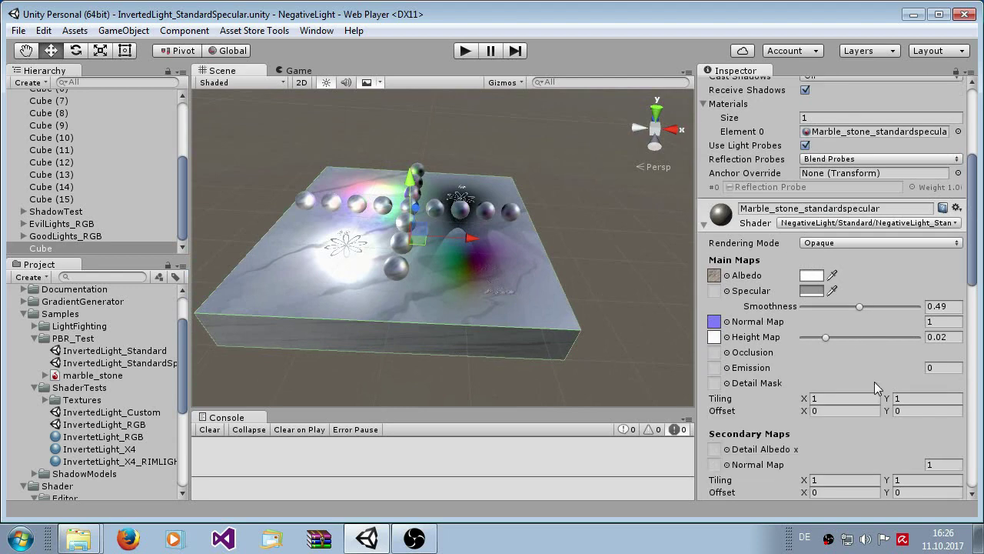
scroll(746, 246, up, 4)
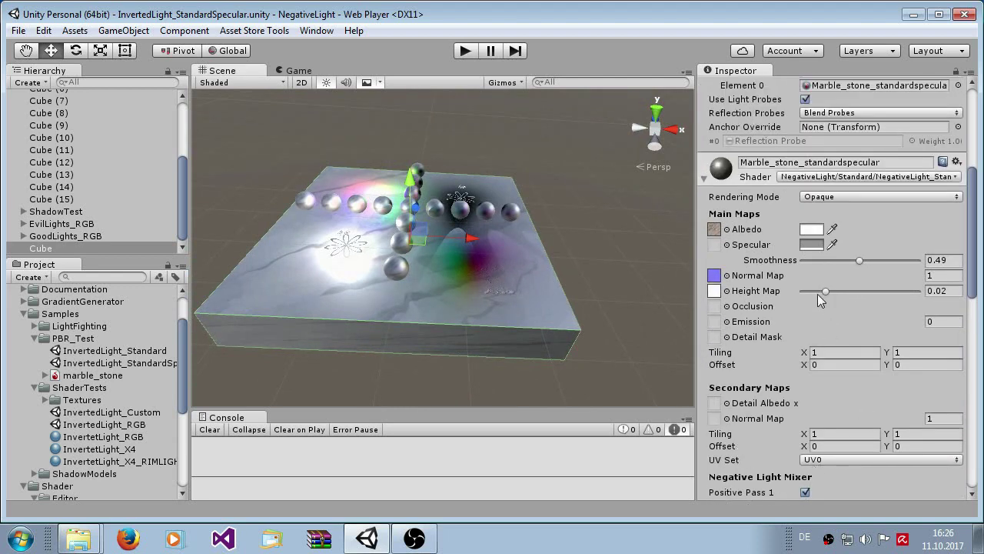
scroll(751, 343, down, 6)
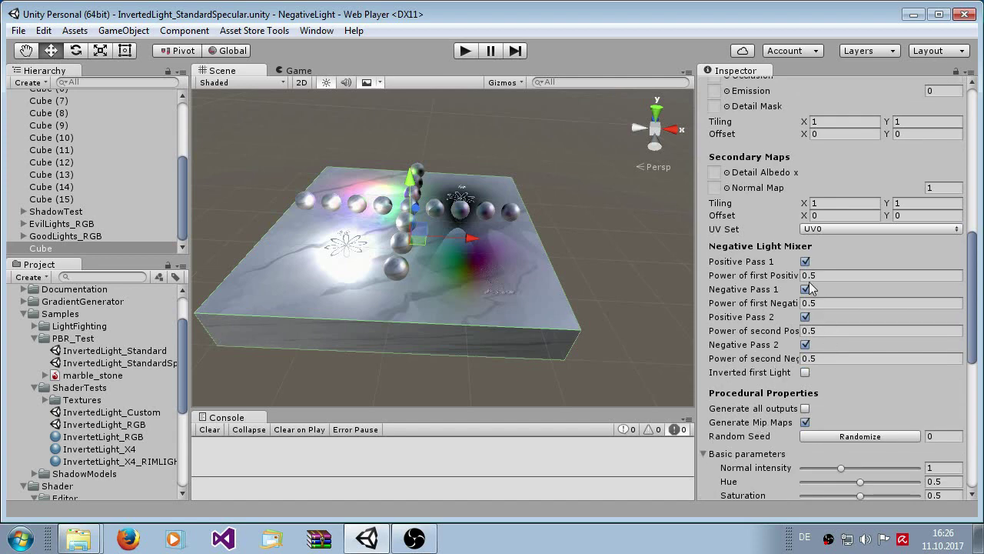
scroll(508, 342, up, 3)
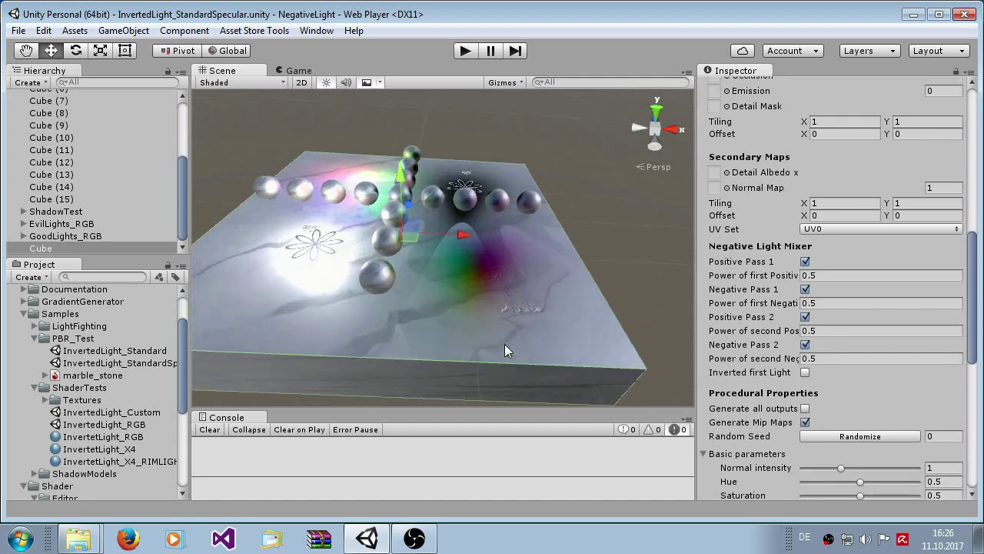
click(805, 345)
click(805, 290)
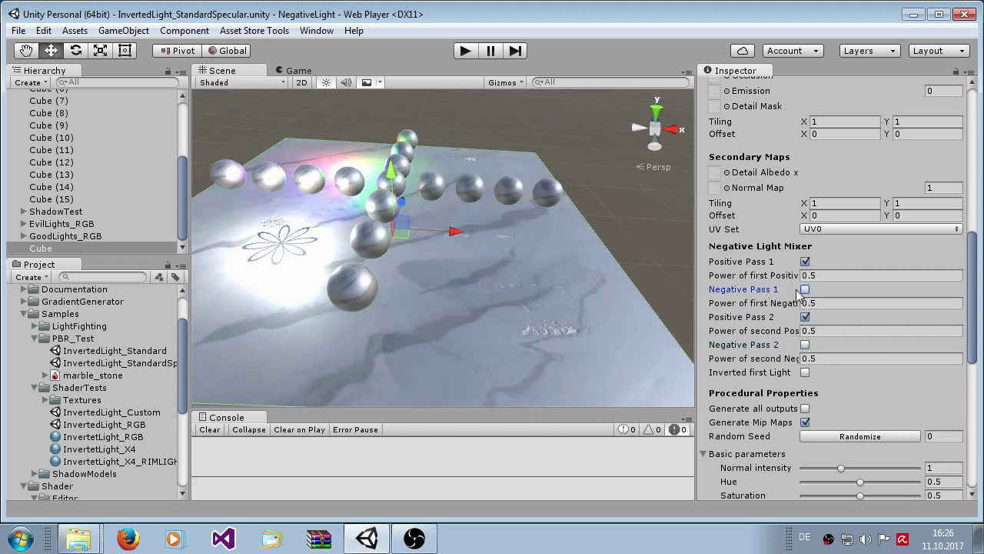
click(805, 289)
click(805, 344)
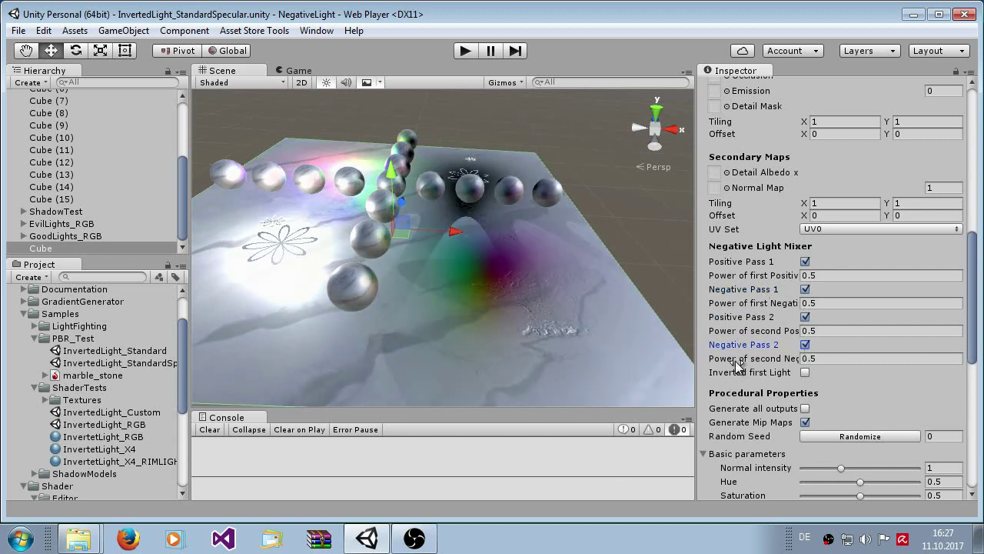
Adjust the negative power values, entering 0.5 for the first negative power
drag(737, 364, 714, 390)
drag(781, 303, 835, 300)
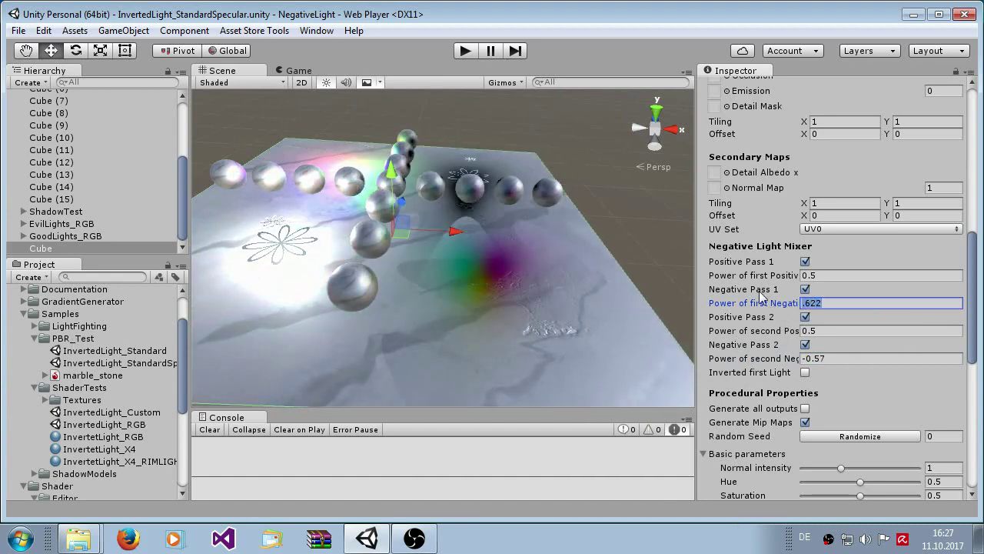
text(0.5)
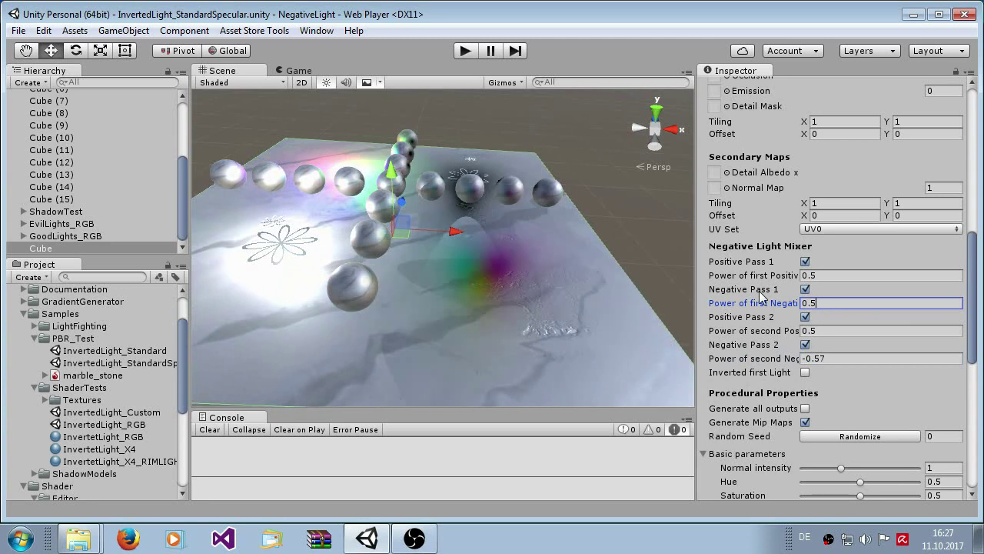
key(Tab)
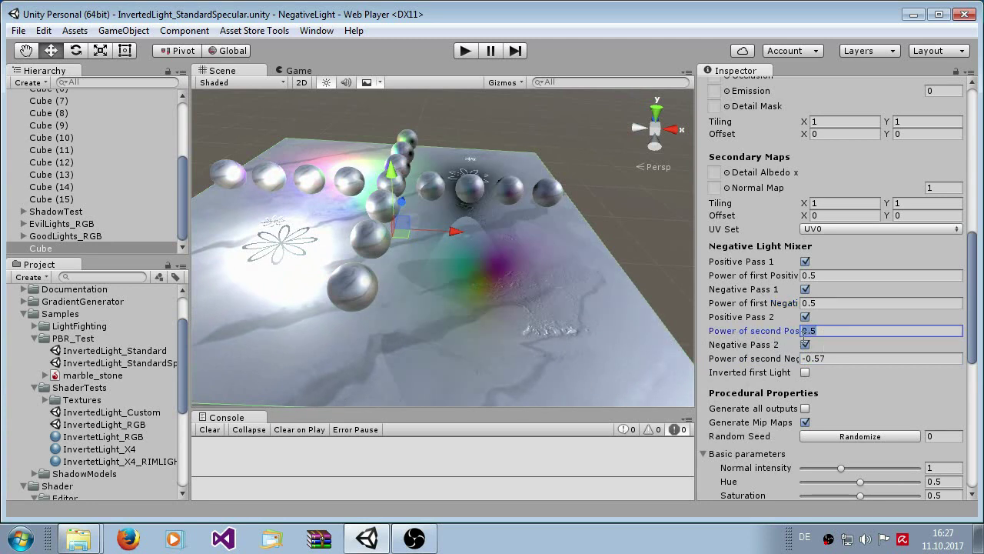
key(Tab)
text(0.5)
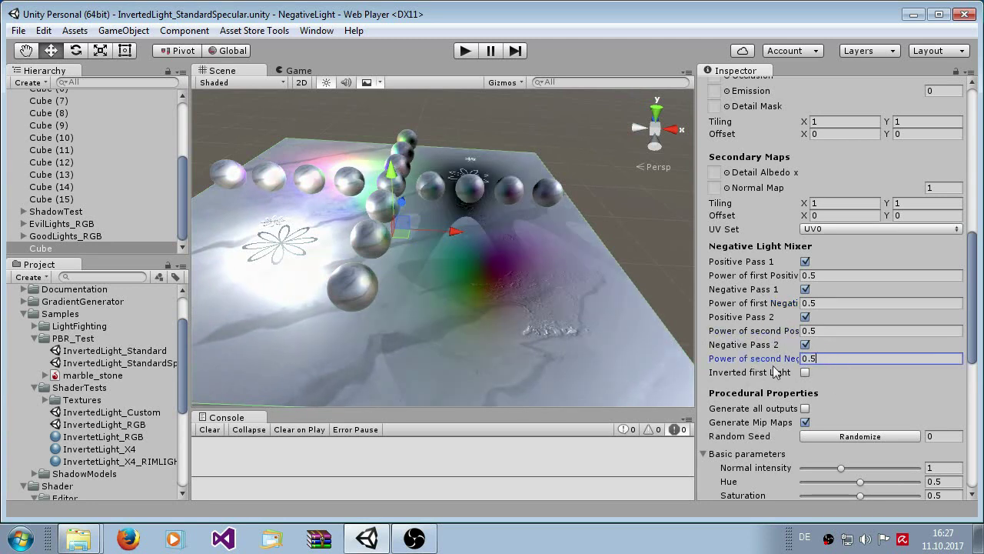
Set Power of first Negative to 1 with Negative Pass 2 briefly off, then re-enabled
click(806, 345)
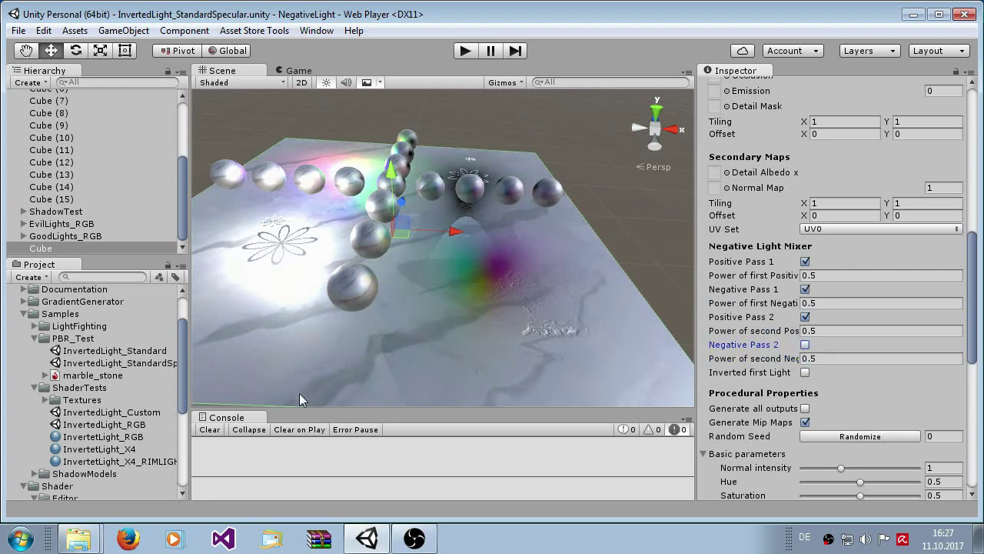
click(807, 303)
text(1)
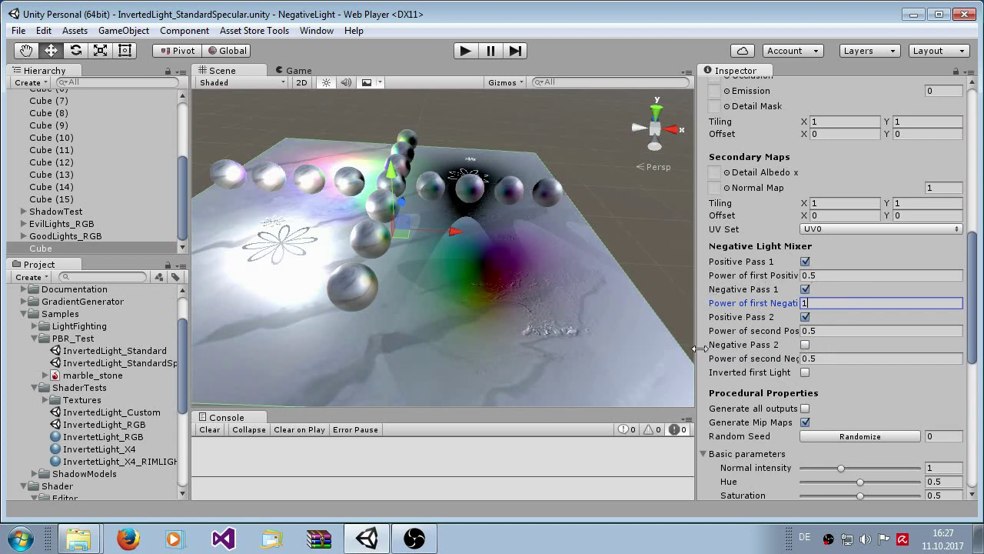
click(805, 344)
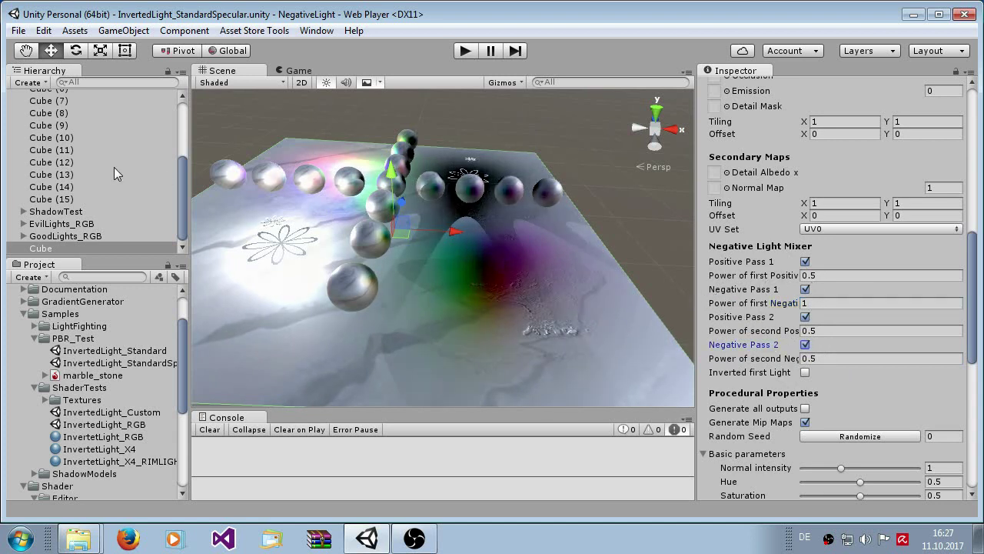
Expand EvilLights_RGB, frame the first Evil Light and move it across the platform
click(42, 224)
click(23, 224)
scroll(57, 239, down, 1)
double_click(65, 199)
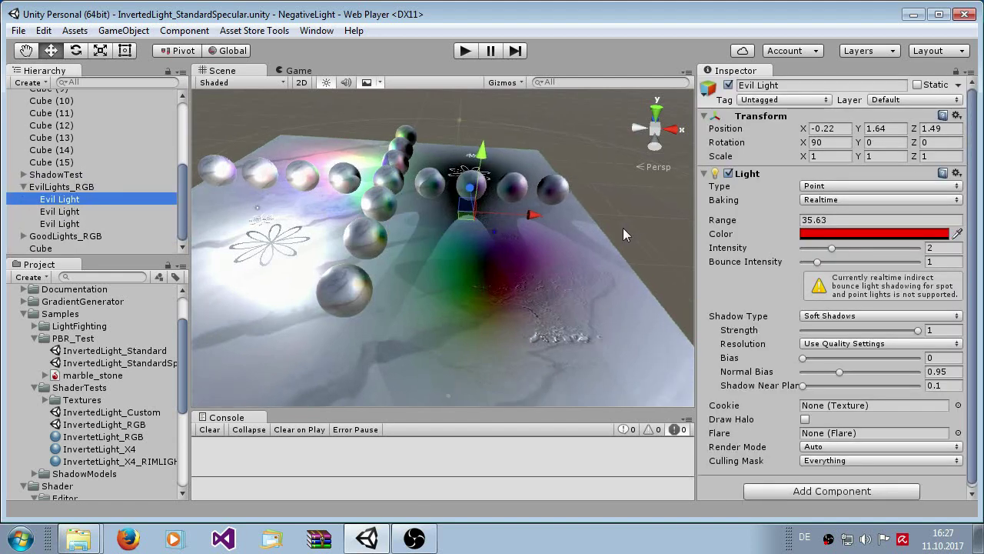
double_click(58, 201)
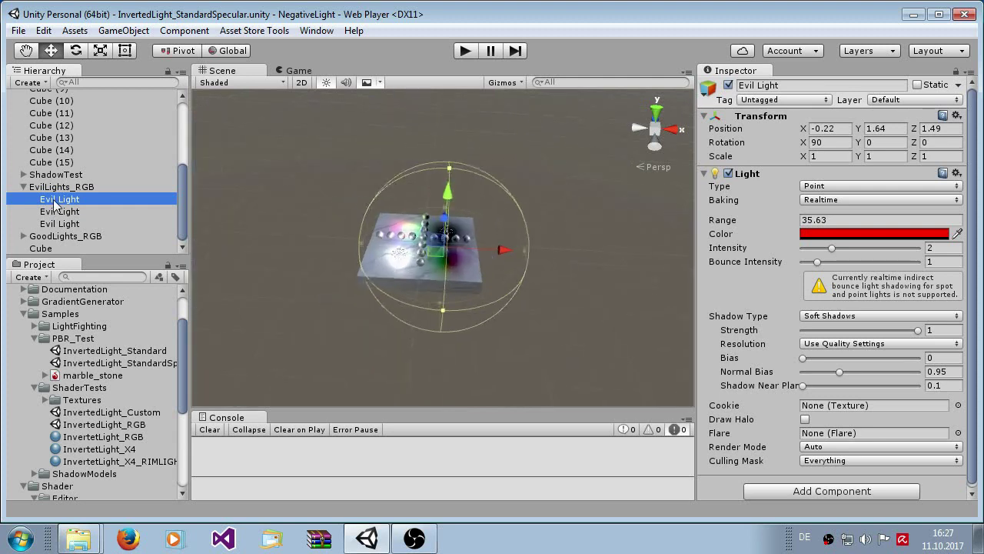
scroll(361, 271, down, 5)
alt+drag(412, 272, 374, 274)
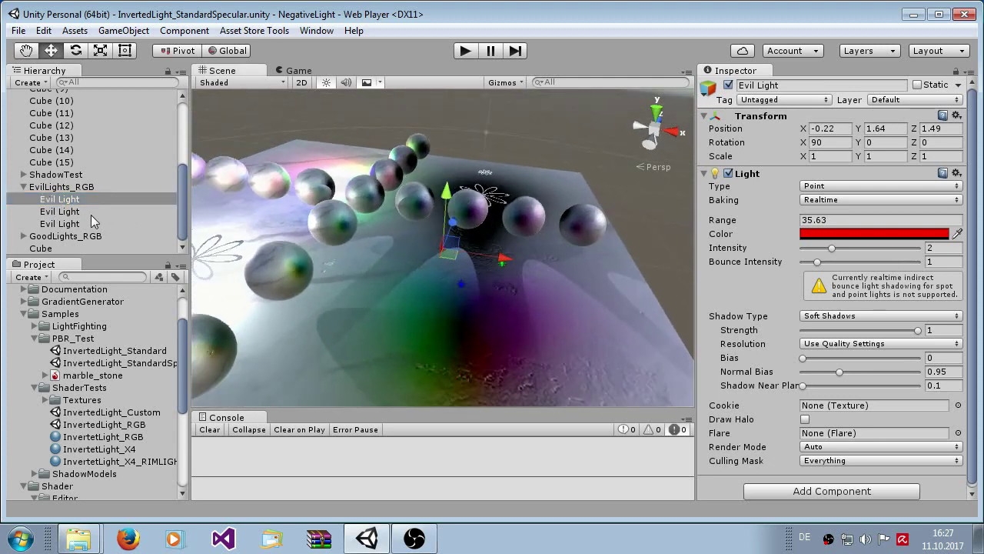
drag(487, 259, 537, 208)
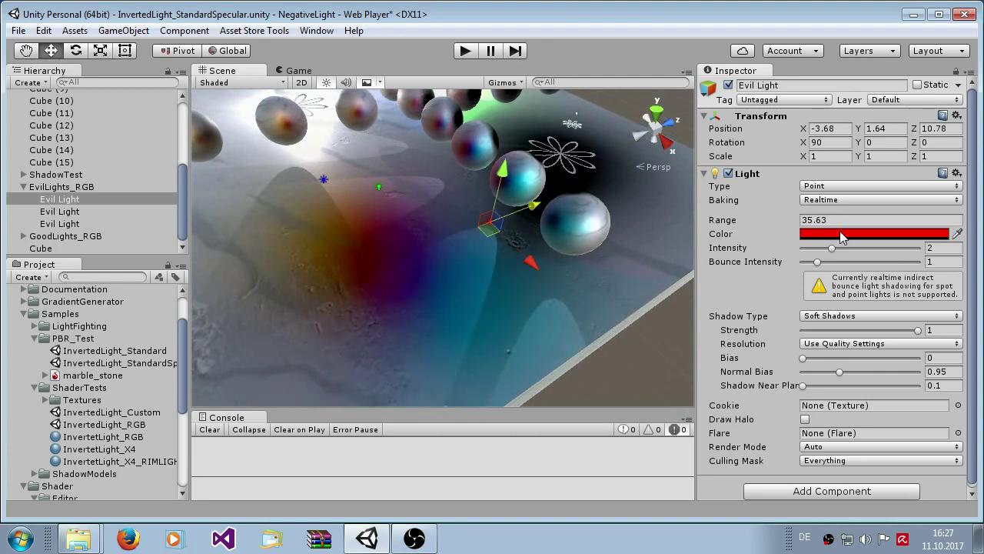
Make the Evil Light's colour white at full alpha
click(842, 235)
drag(772, 153, 237, 139)
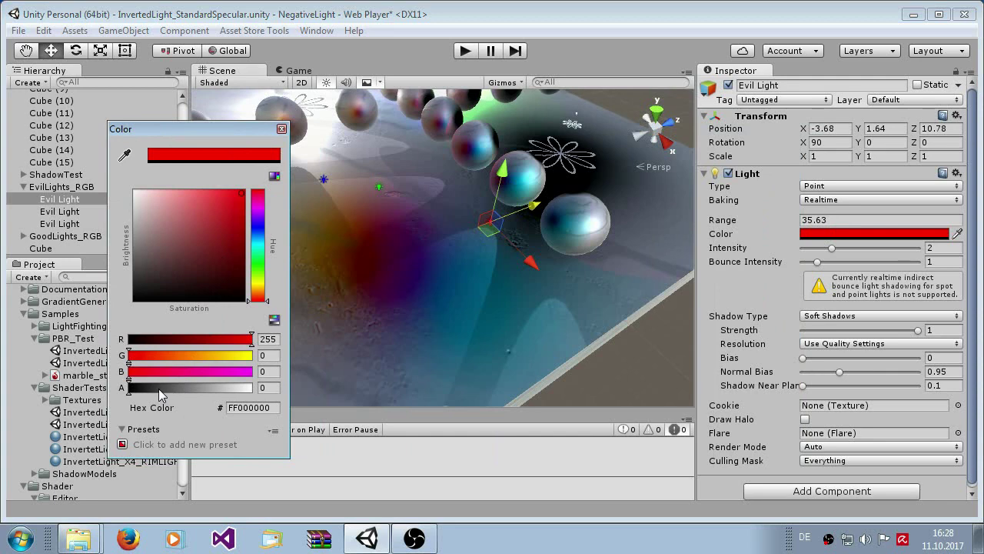
drag(158, 389, 338, 389)
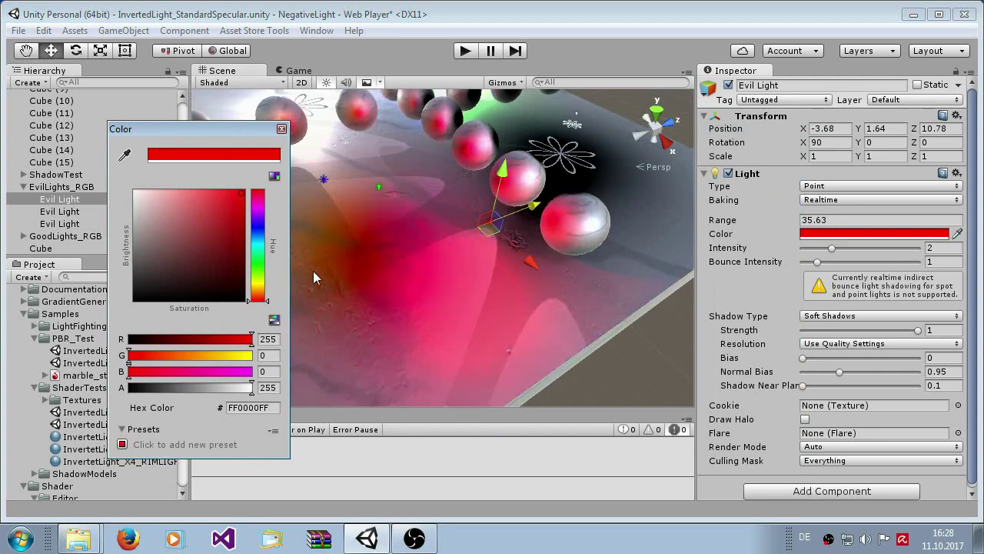
drag(201, 248, 135, 191)
click(282, 129)
Slide the Evil Light to X -1.42 and drop its colour alpha to 0
drag(536, 208, 538, 269)
click(840, 237)
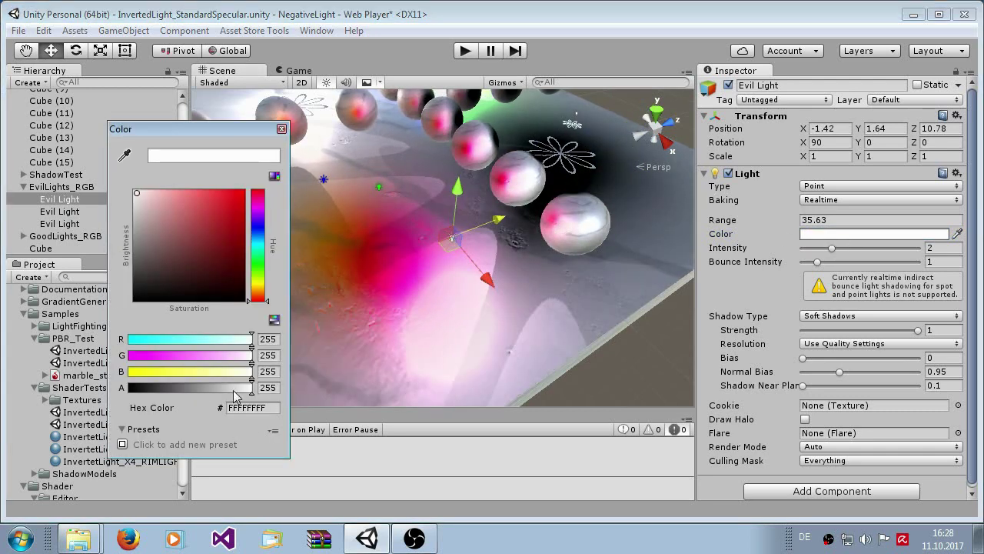
drag(234, 391, 126, 390)
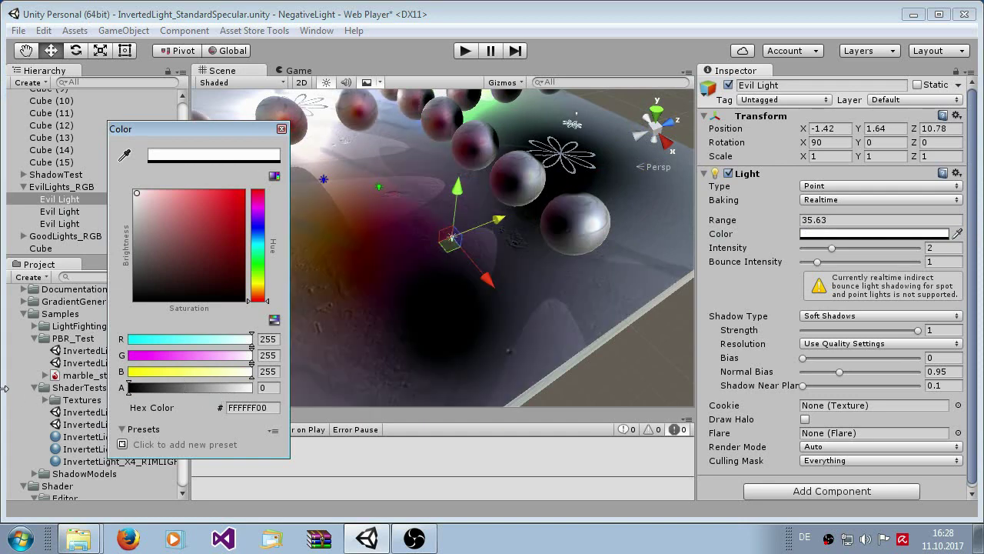
Drag the Evil Light through several X and Z positions, ending at X 10.52, Z -17.65
click(282, 130)
drag(487, 278, 488, 237)
alt+drag(408, 260, 526, 323)
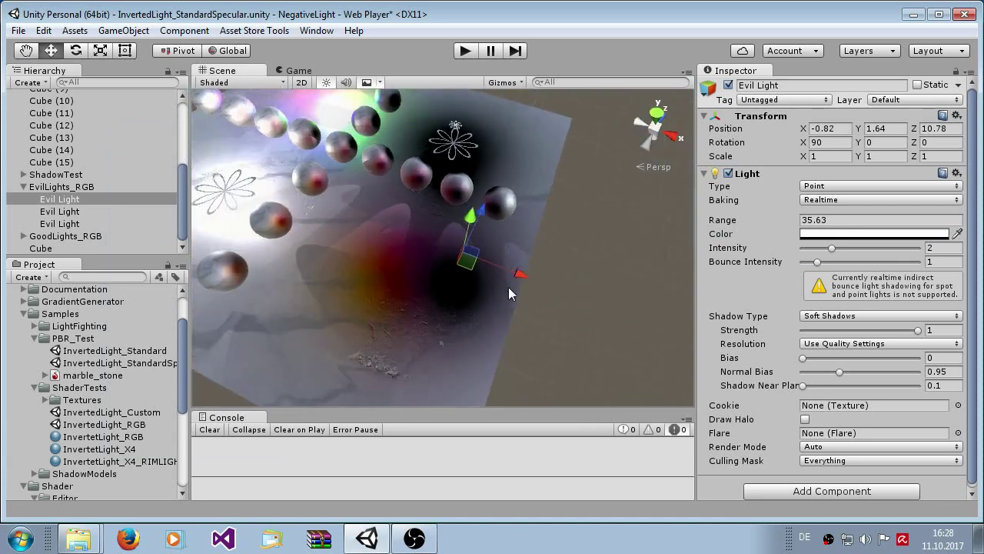
middle_drag(508, 287, 576, 331)
drag(577, 331, 436, 246)
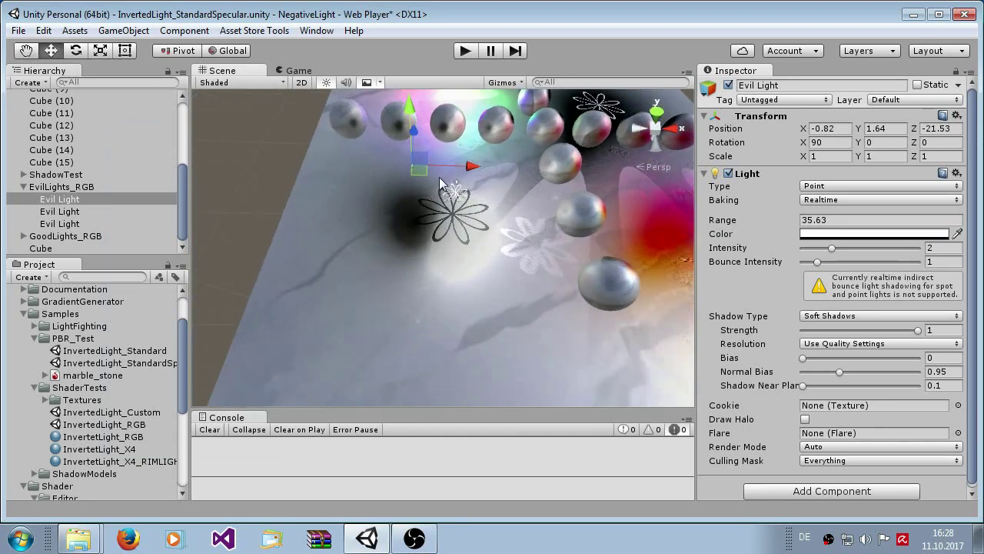
drag(469, 165, 515, 183)
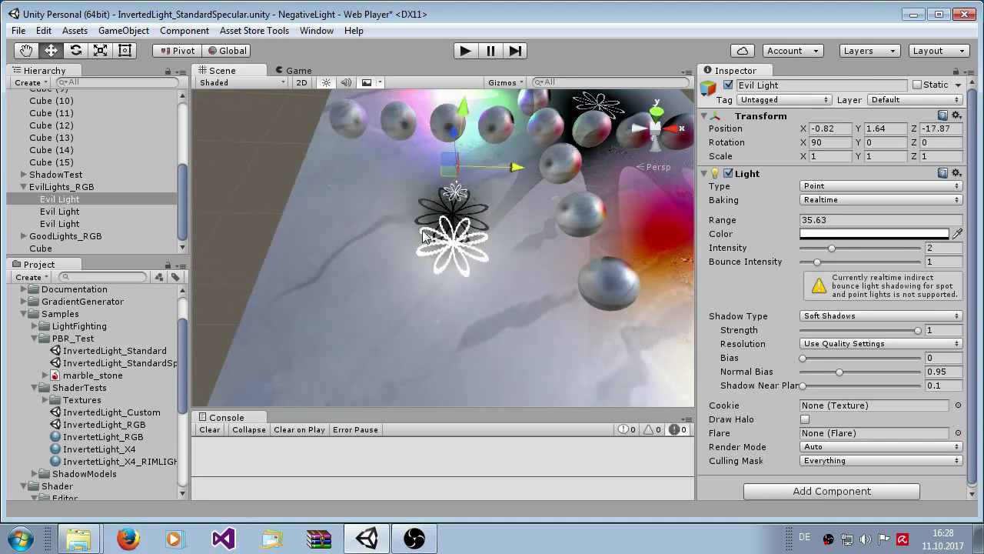
drag(512, 171, 433, 244)
drag(366, 129, 468, 269)
Pick red, then set R to 255 so the Evil Light becomes yellow (FFFF0000)
click(832, 234)
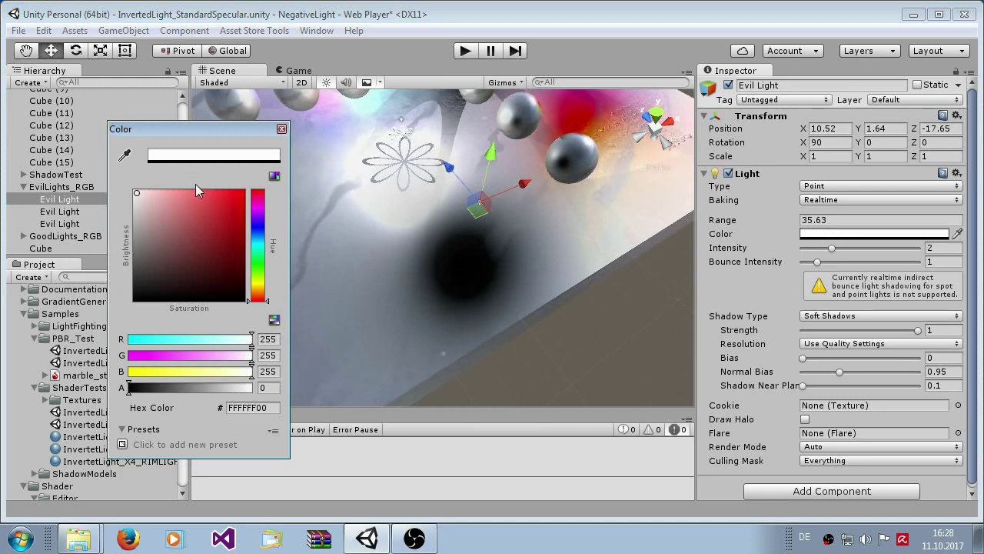
mouse_move(196, 192)
mouse_down()
mouse_move(248, 191)
mouse_move(254, 203)
mouse_move(254, 191)
mouse_move(261, 298)
mouse_move(264, 253)
mouse_move(259, 286)
mouse_move(259, 271)
mouse_up()
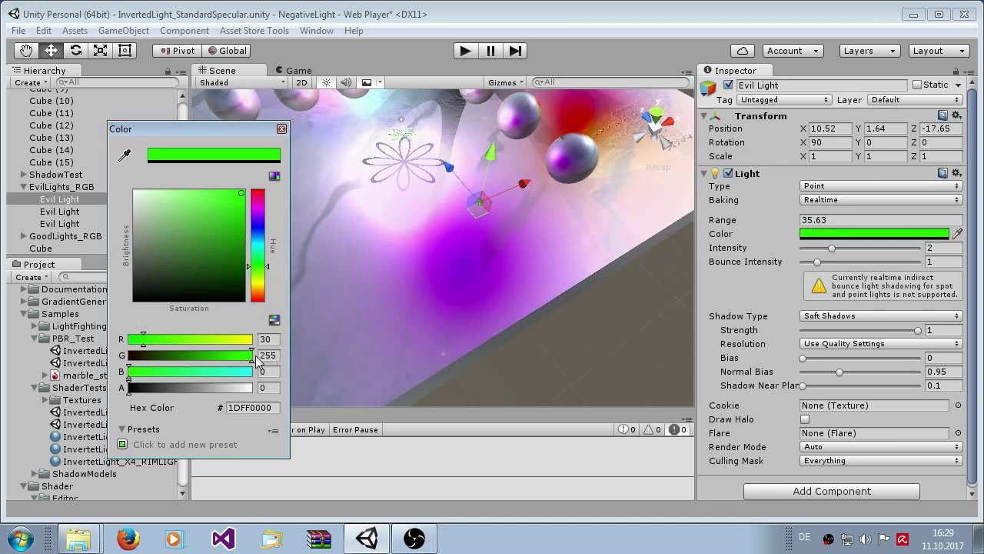
click(279, 342)
text(255)
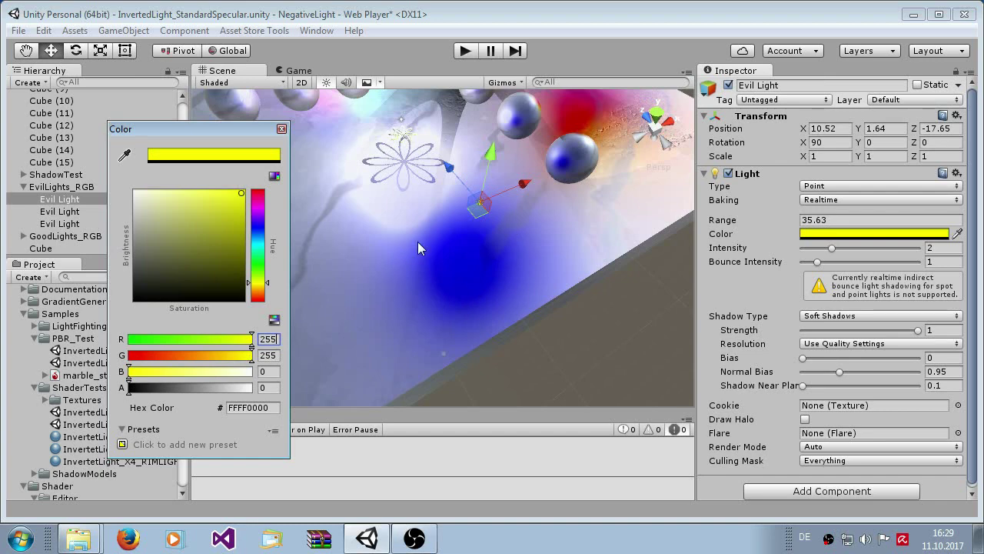
scroll(496, 237, down, 8)
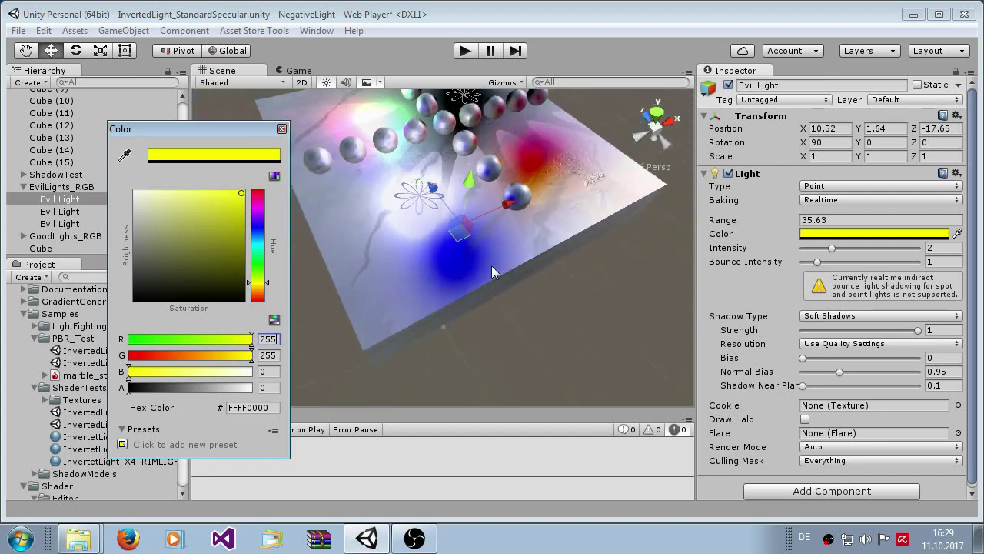
click(282, 128)
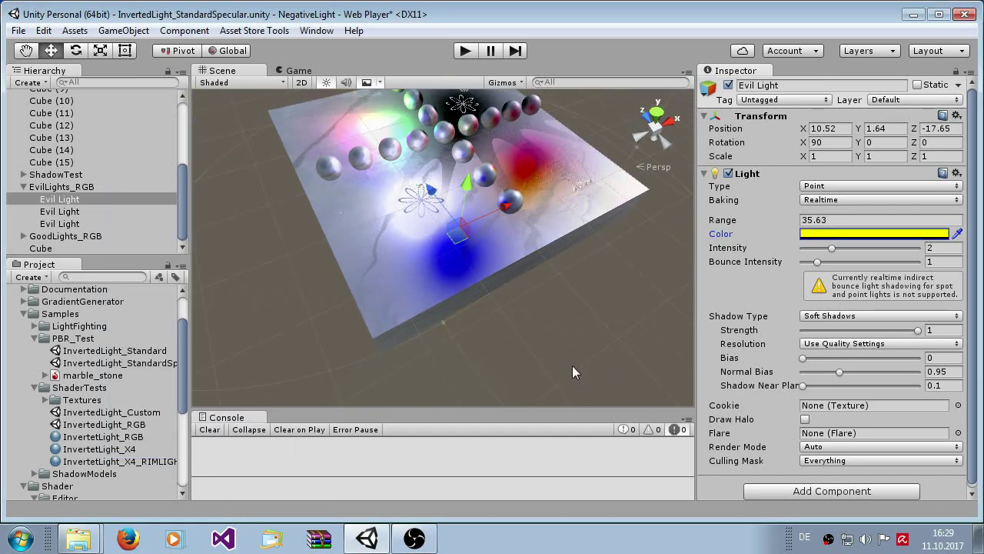
Open the InvertedLight_Standard scene without saving and select the floor Cube
double_click(158, 351)
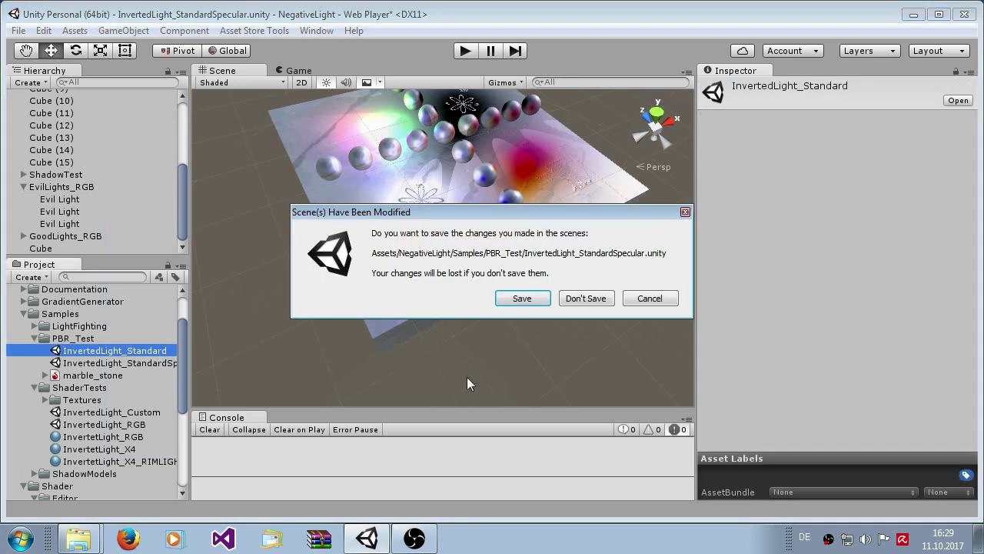
click(597, 305)
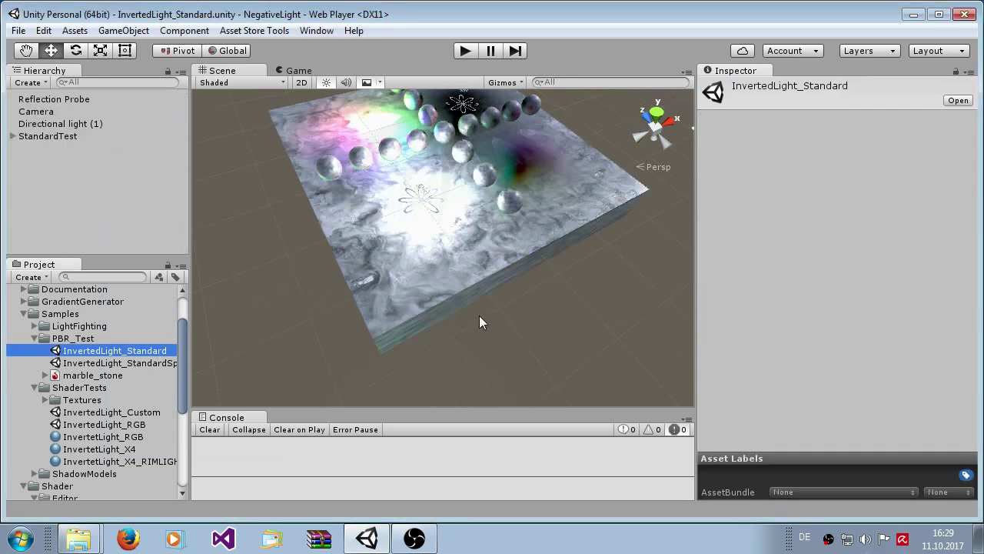
click(442, 300)
Orbit around the plane and bring up the Negative Light Mixer with first-pass powers at 1
alt+drag(345, 367, 796, 363)
scroll(796, 362, down, 5)
click(792, 223)
click(804, 240)
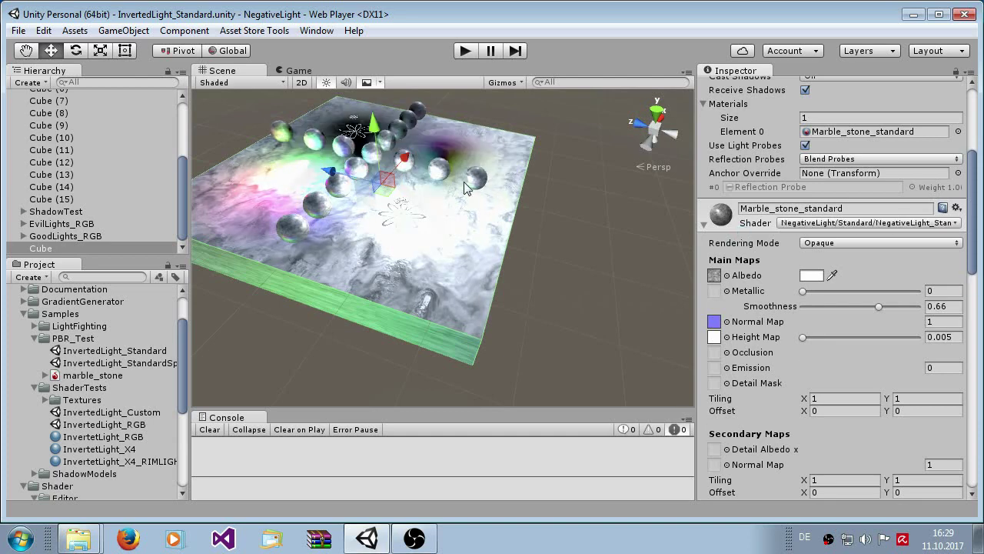
alt+drag(462, 326, 456, 281)
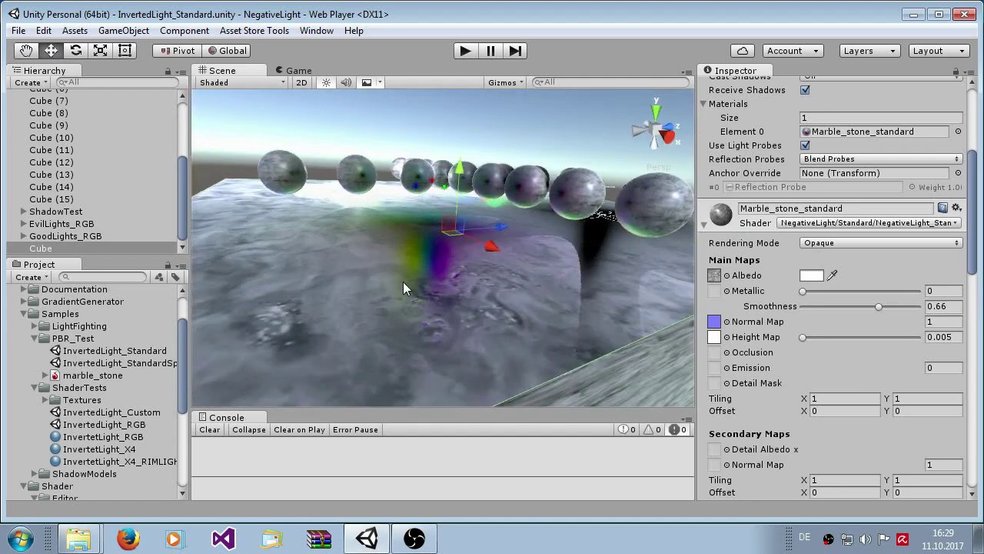
alt+drag(533, 275, 530, 322)
scroll(934, 350, down, 10)
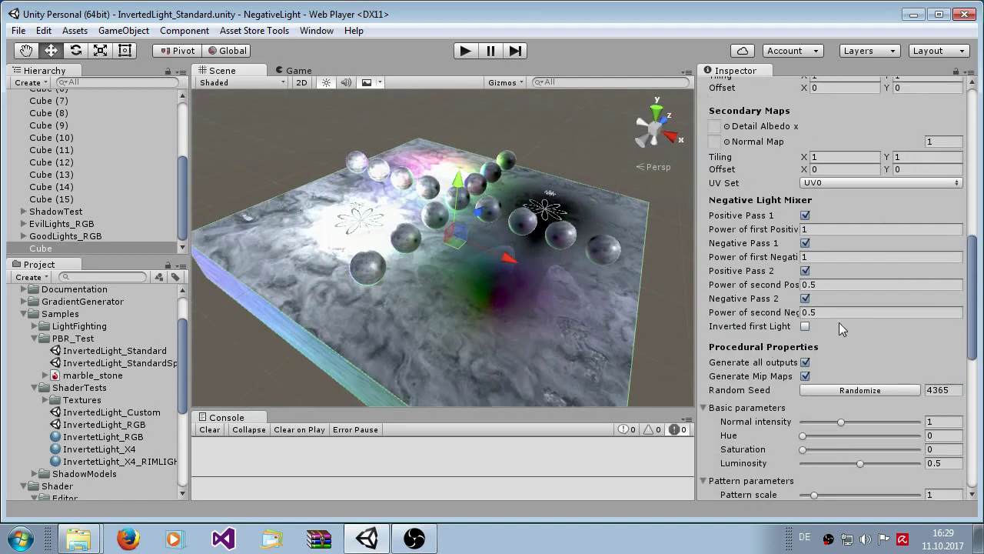
Tick Inverted first Light, then test Directional light (1)'s alpha at 0 and restore 255
click(805, 326)
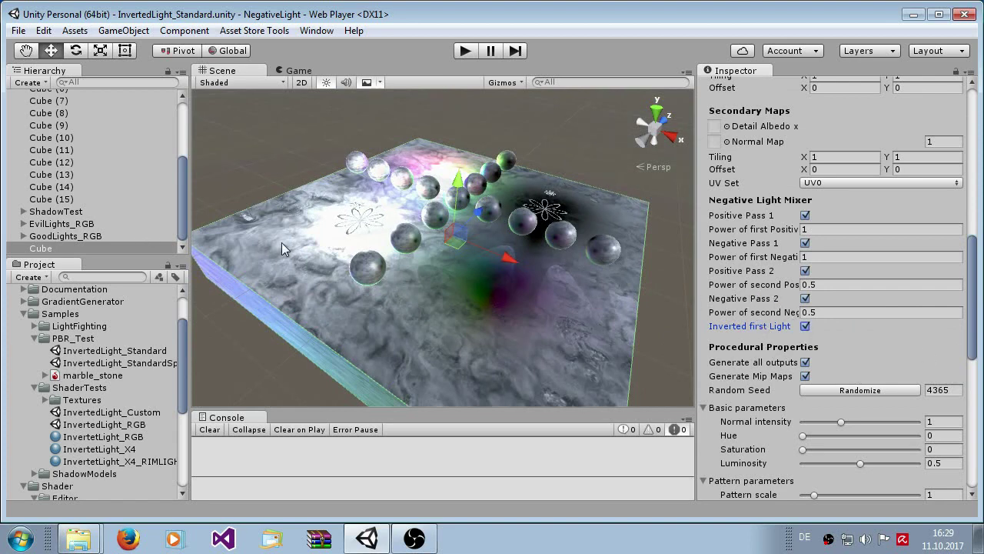
scroll(92, 177, up, 5)
click(55, 124)
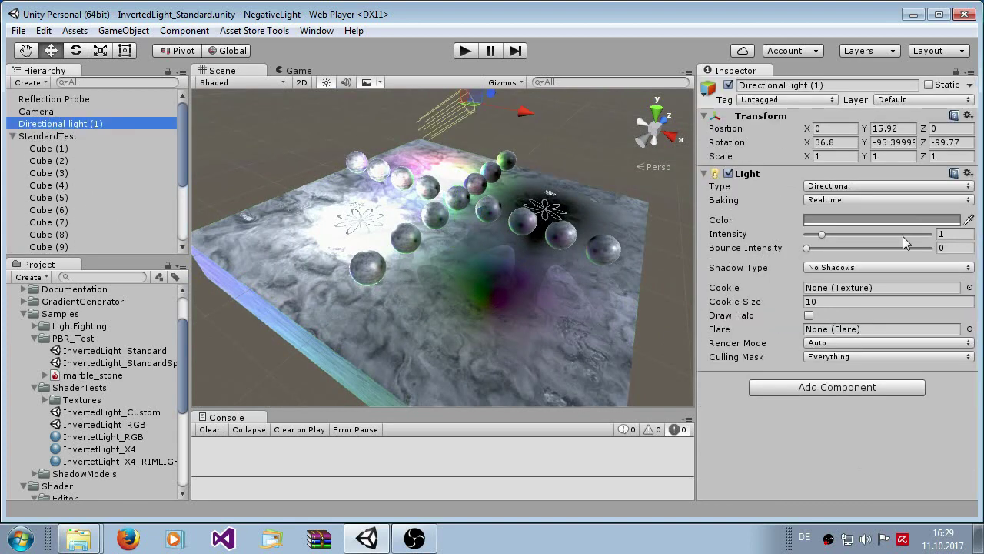
click(846, 220)
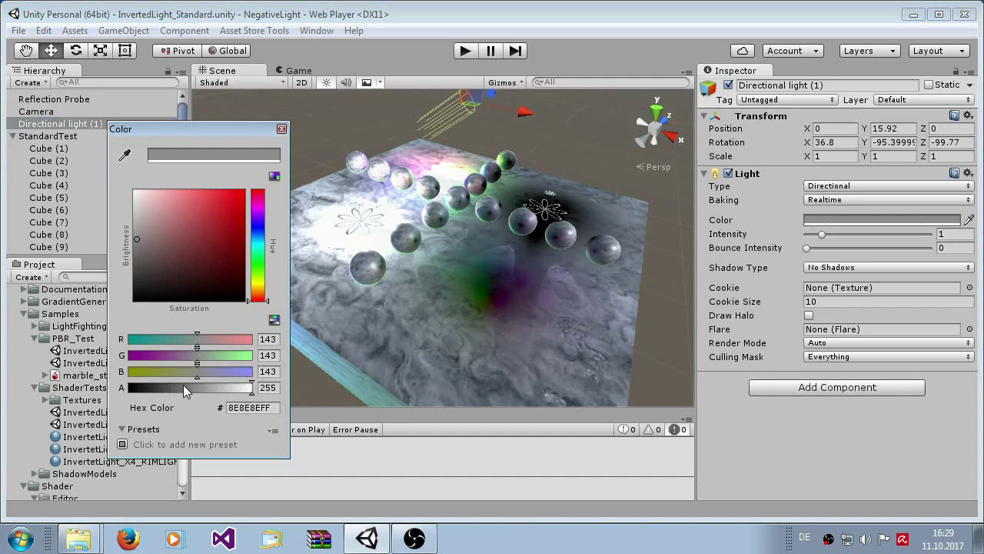
drag(185, 389, 125, 388)
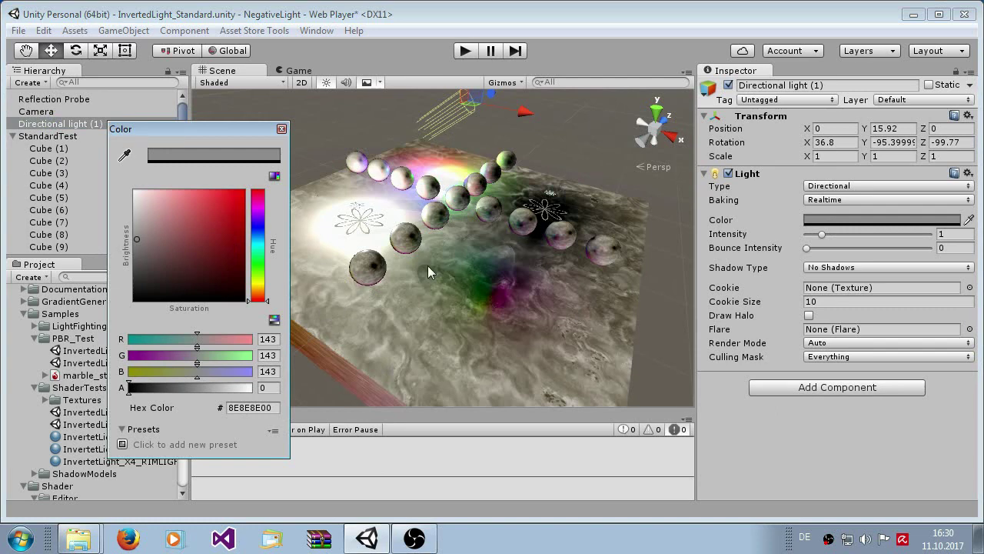
drag(153, 388, 252, 388)
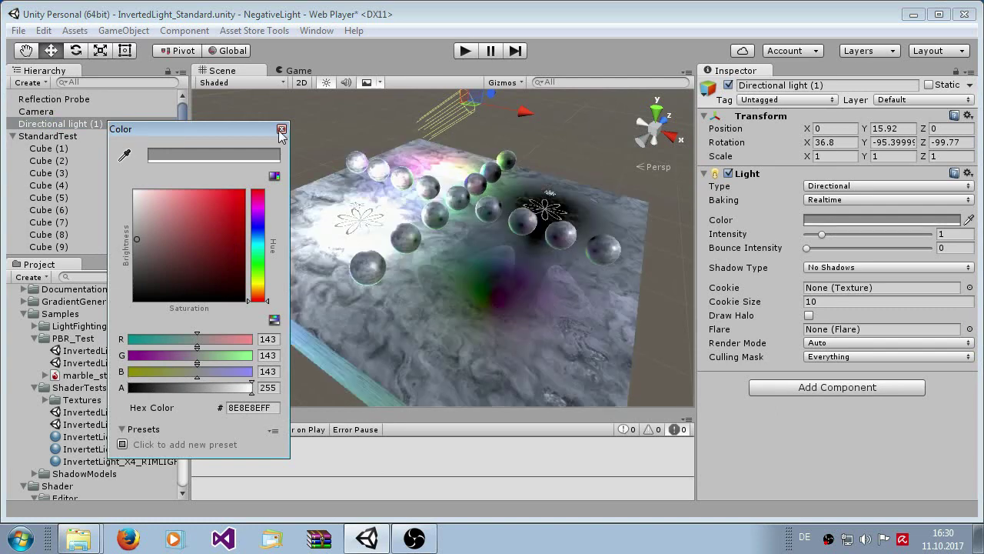
click(281, 129)
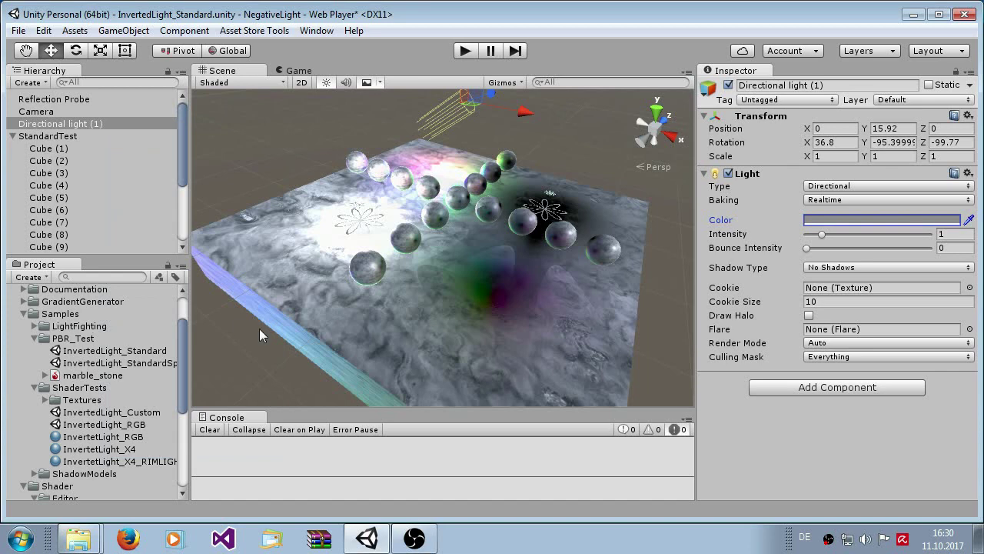
Select and expand the marble_stone material in Project and scroll through its settings
click(142, 351)
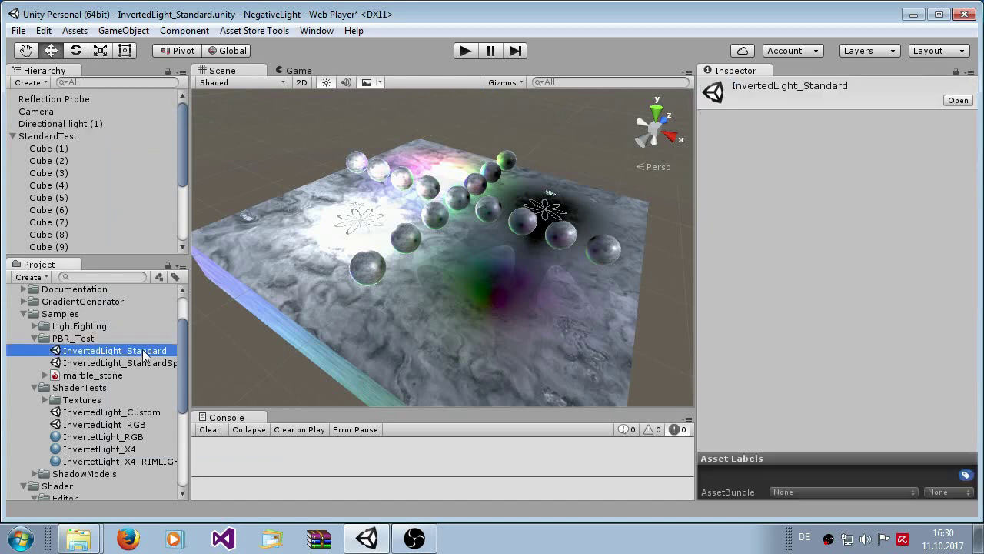
click(84, 376)
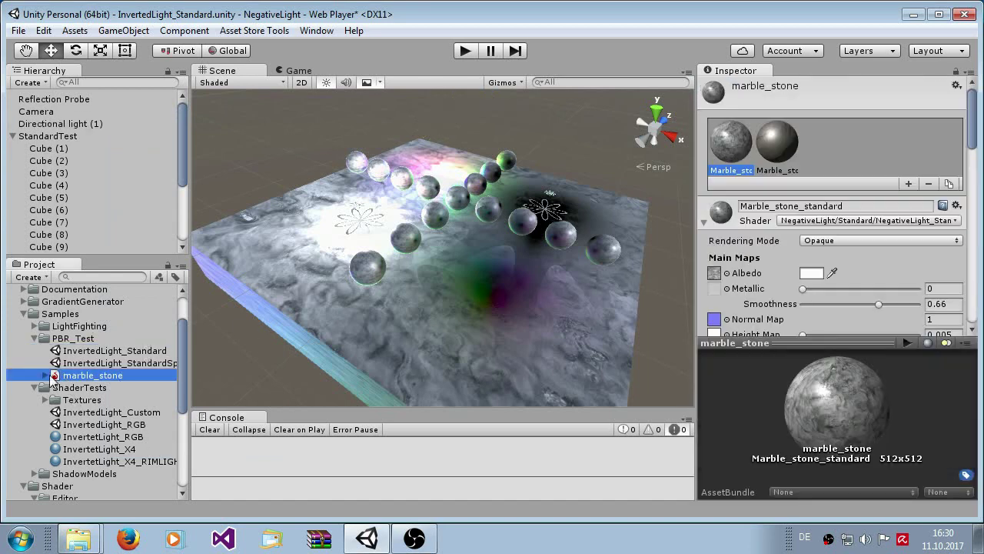
click(44, 375)
scroll(903, 242, down, 10)
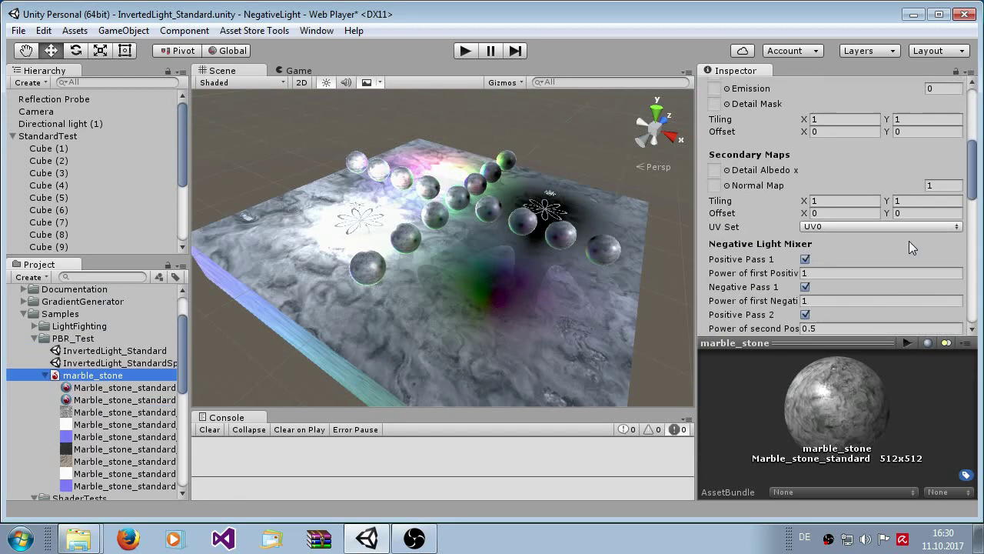
scroll(894, 254, up, 10)
scroll(888, 270, down, 15)
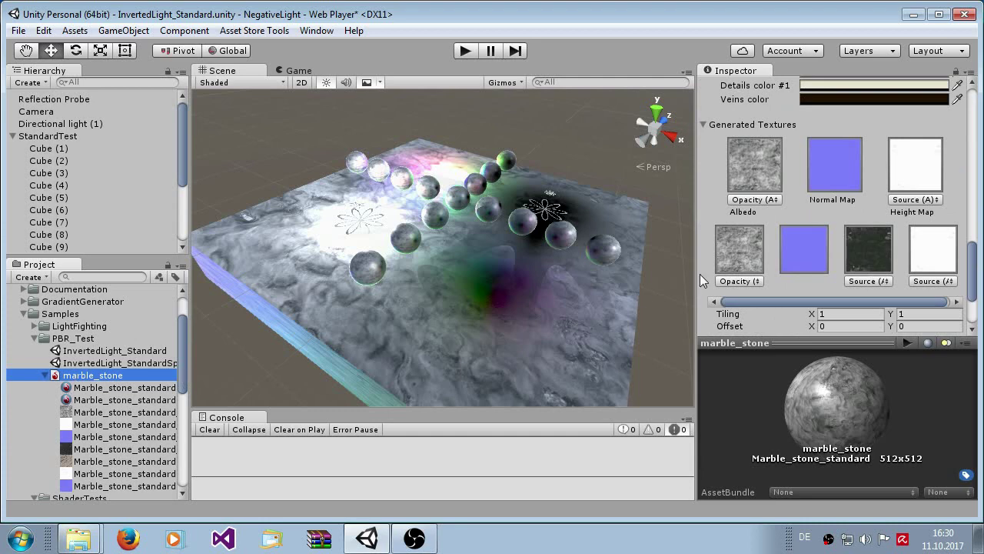
scroll(837, 241, up, 6)
scroll(815, 240, down, 6)
scroll(842, 195, up, 9)
scroll(791, 203, down, 5)
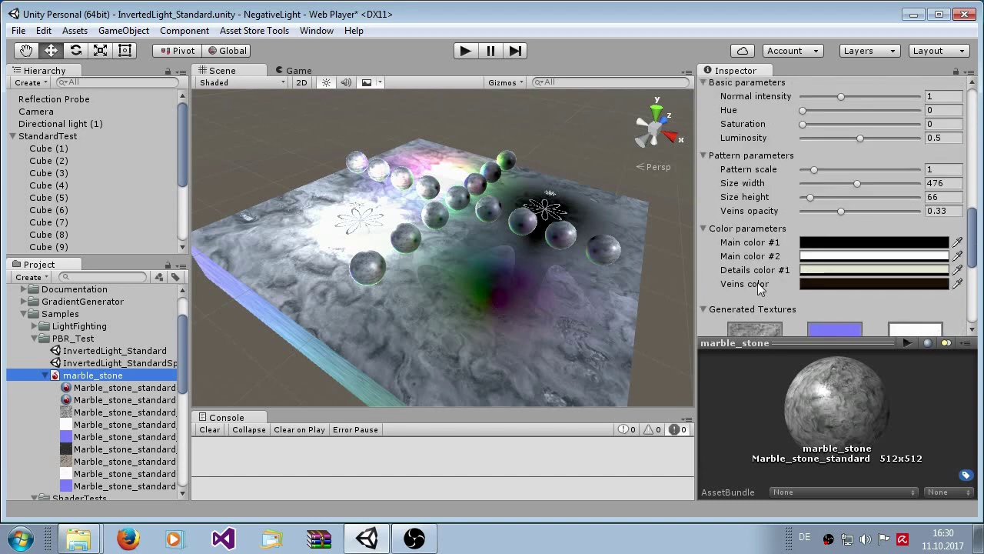
scroll(760, 286, down, 5)
scroll(833, 249, up, 4)
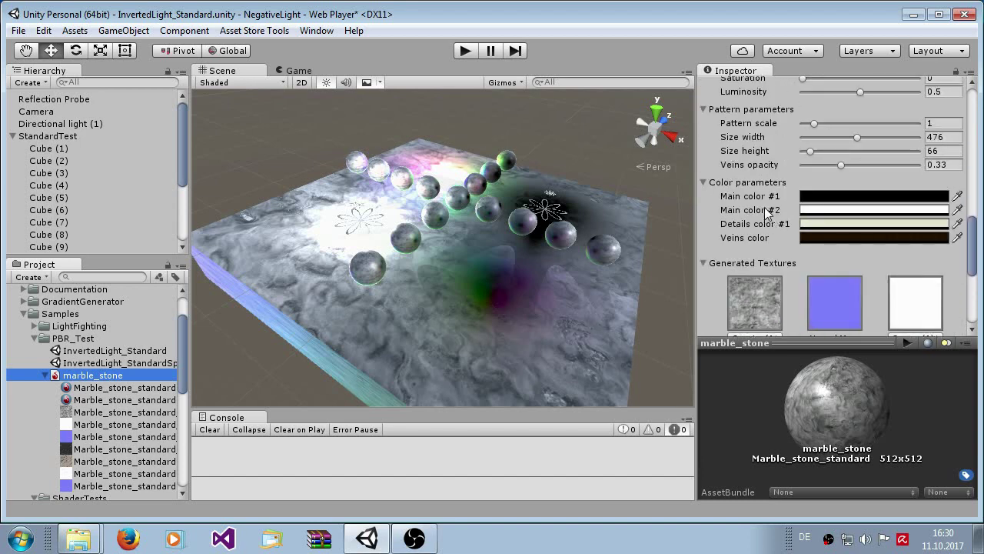
scroll(777, 174, up, 2)
scroll(780, 167, up, 15)
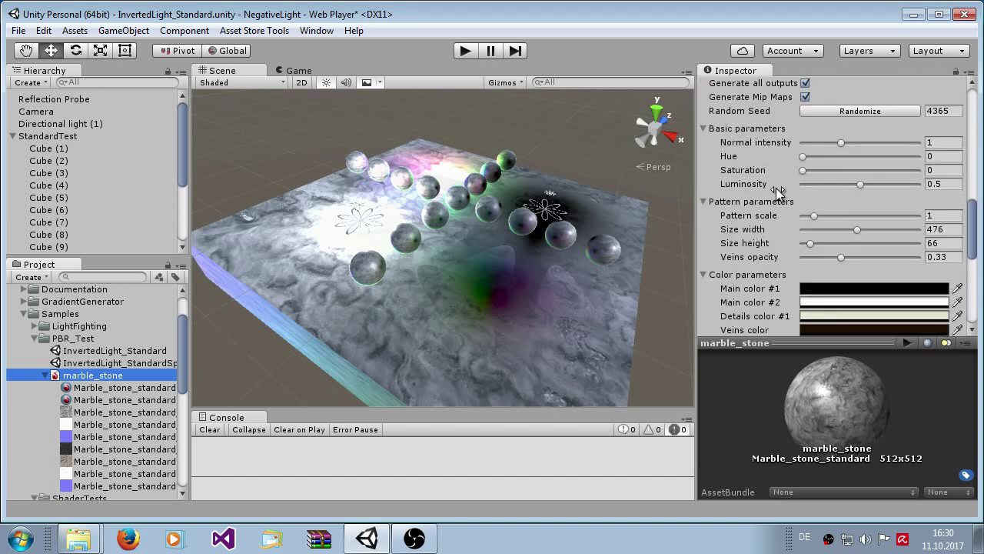
scroll(799, 239, up, 2)
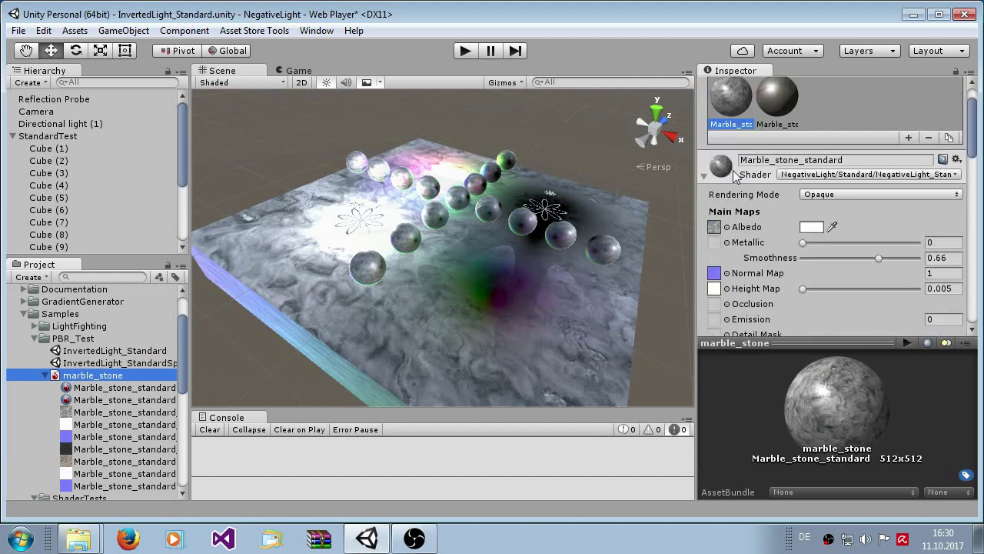
Browse the NegativeLight > Standard shader variants, leaving the material on NegativeLight_Standard_X4
click(823, 174)
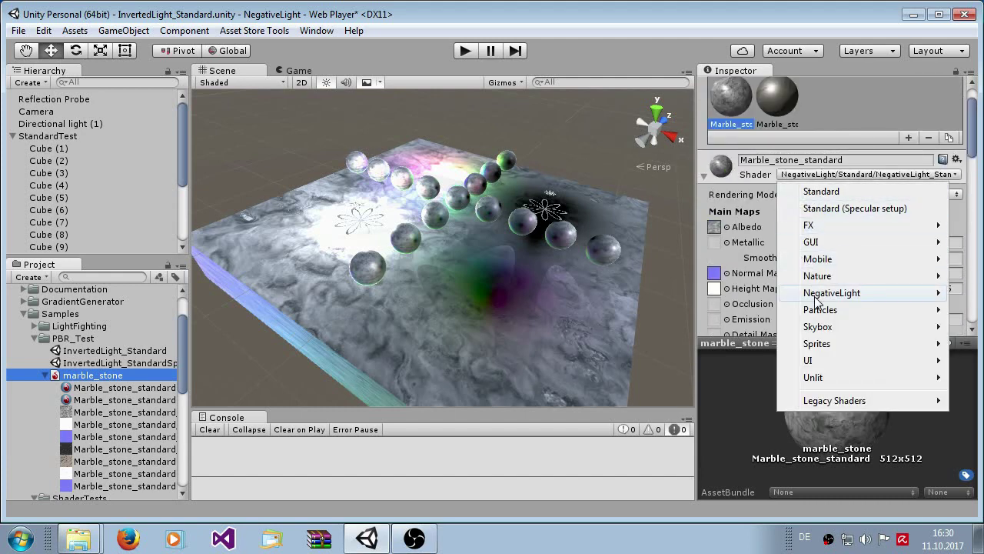
mouse_move(819, 293)
mouse_move(687, 331)
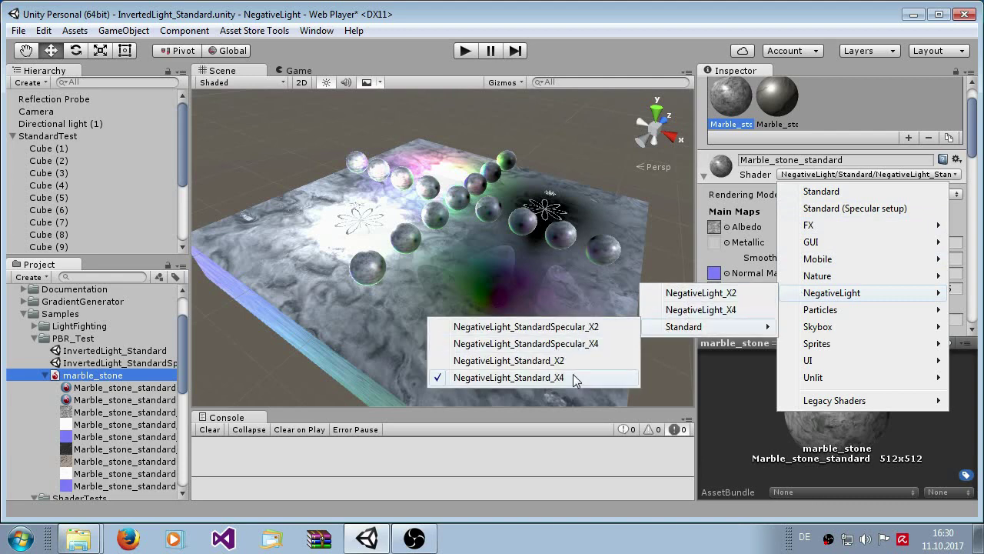
click(970, 152)
Collapse the Shader subfolders and the Samples subfolders in the Project panel
click(24, 314)
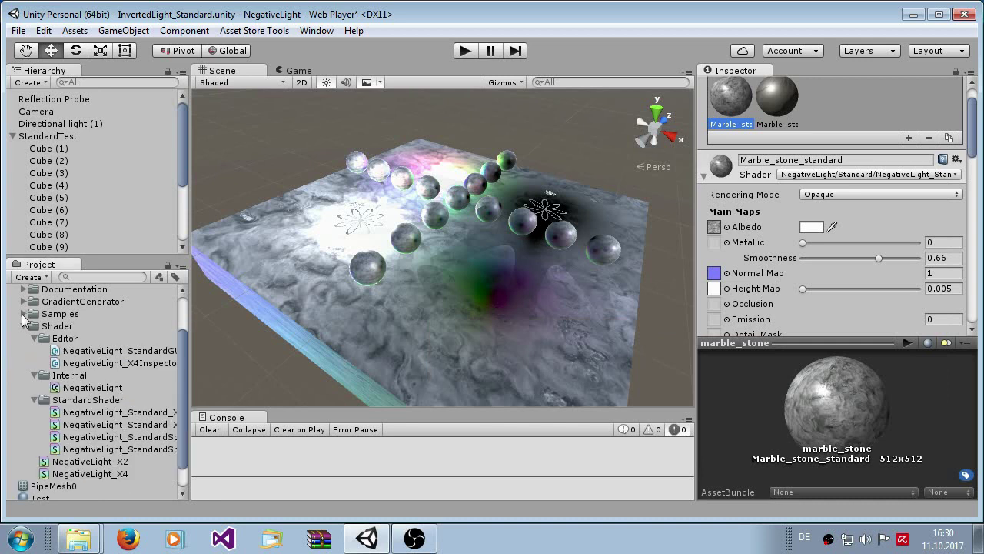
click(34, 339)
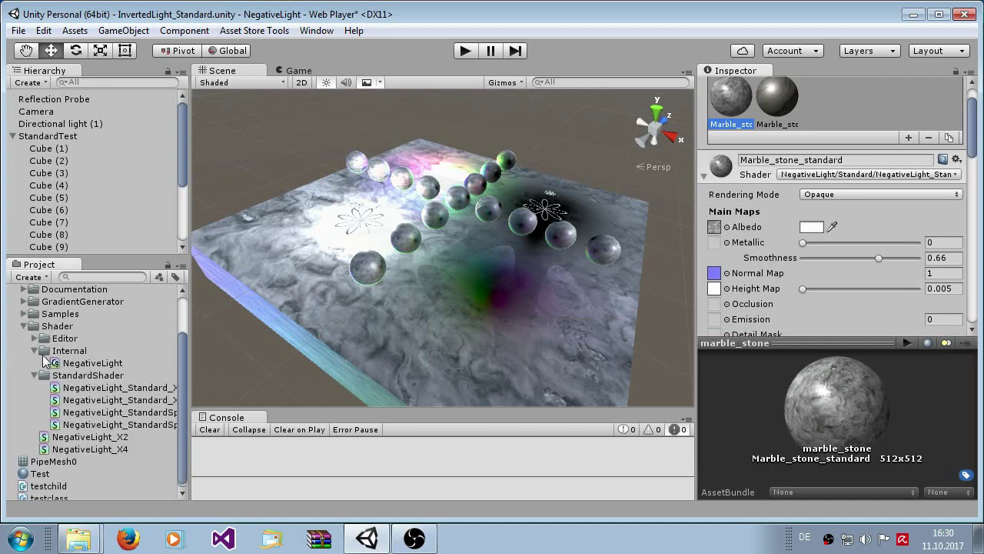
click(33, 351)
click(34, 372)
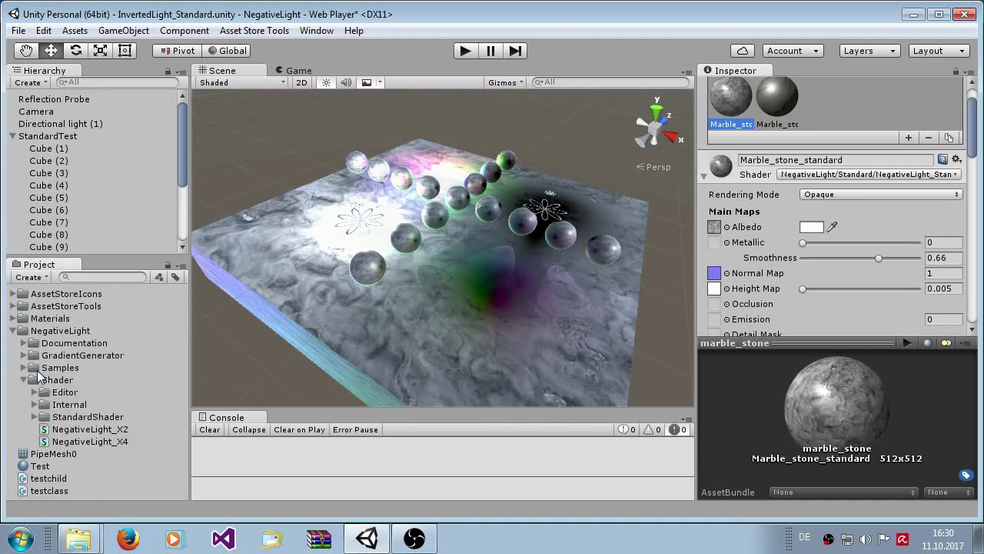
click(18, 369)
click(23, 369)
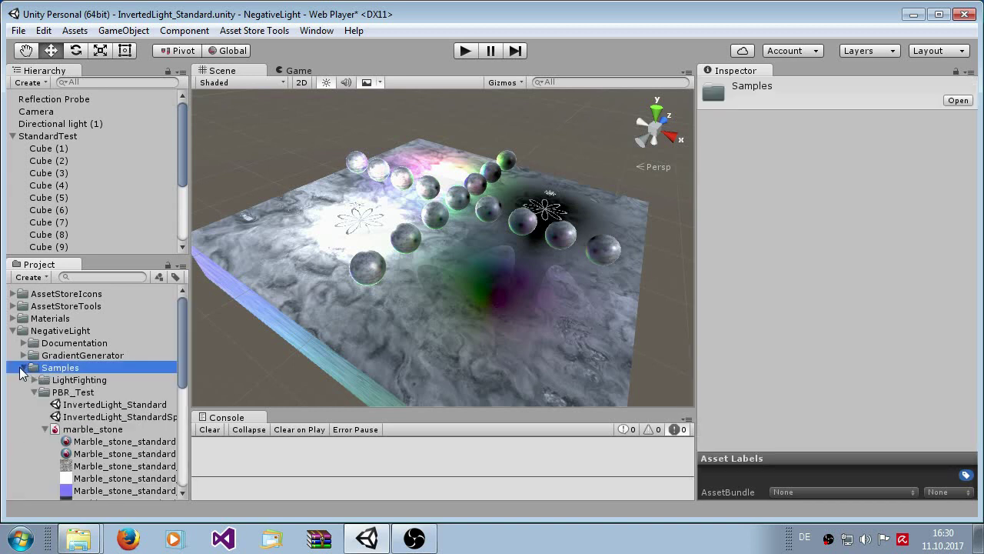
click(31, 391)
click(36, 404)
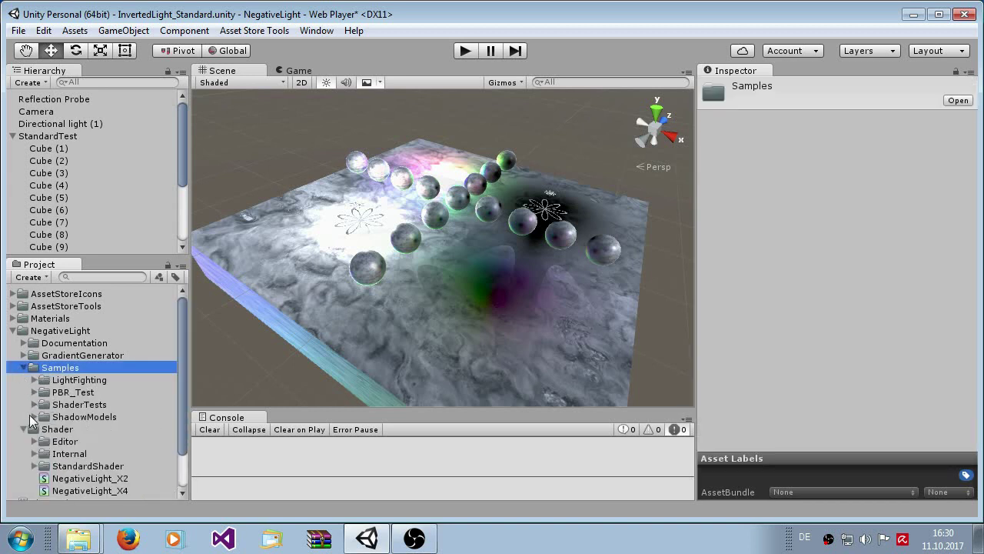
Open InvertedLight_Custom from Samples > ShaderTests, dismiss the save prompt, and orbit the view
click(34, 403)
double_click(139, 430)
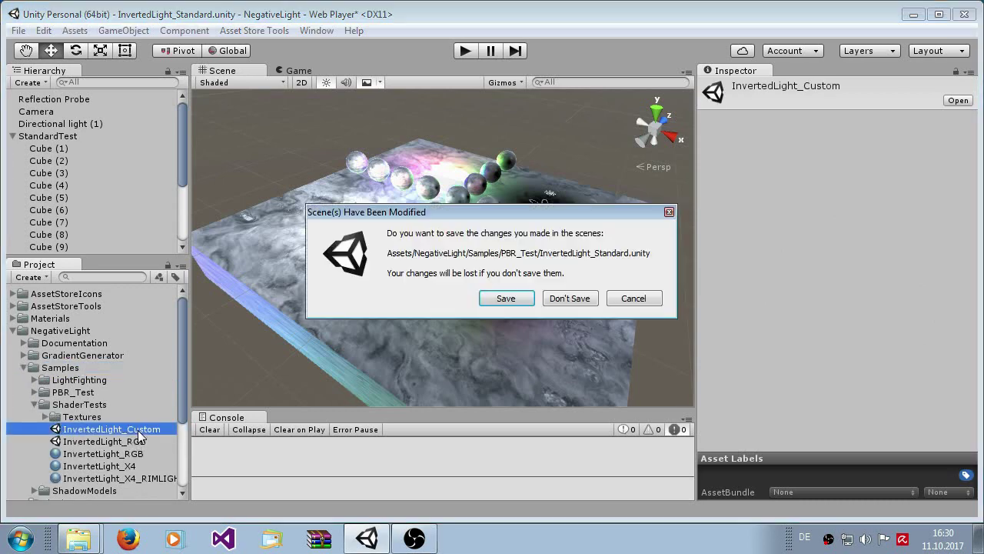
click(550, 298)
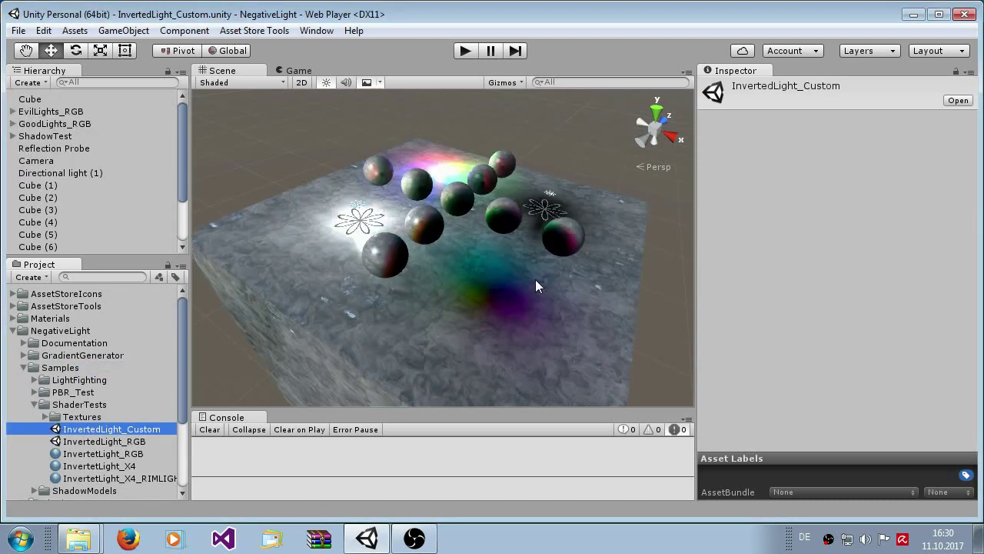
alt+drag(583, 315, 411, 338)
On the floor cube's InvertetLight_X4 material, set Bump Map to 4.51 and lower Shininess to 0.388
click(410, 338)
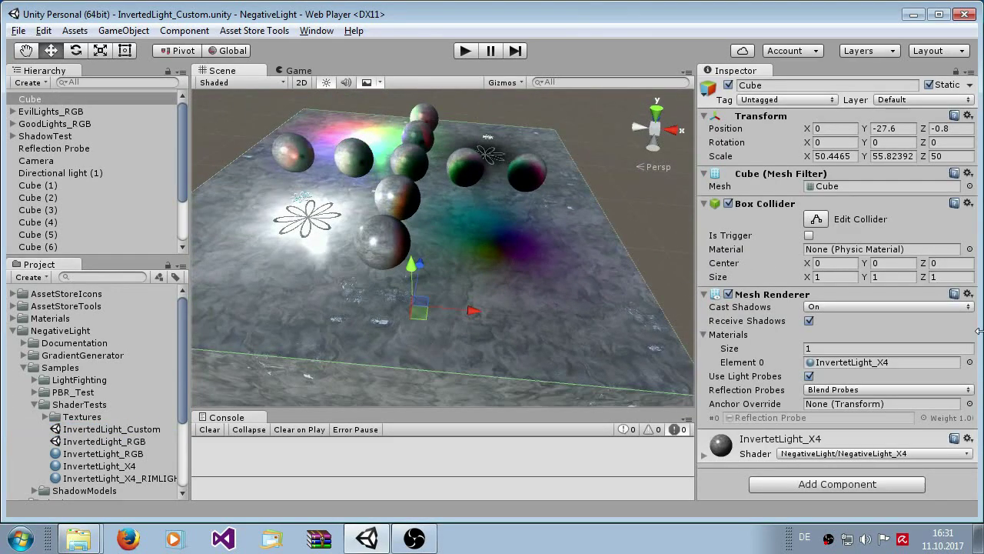
scroll(712, 392, down, 6)
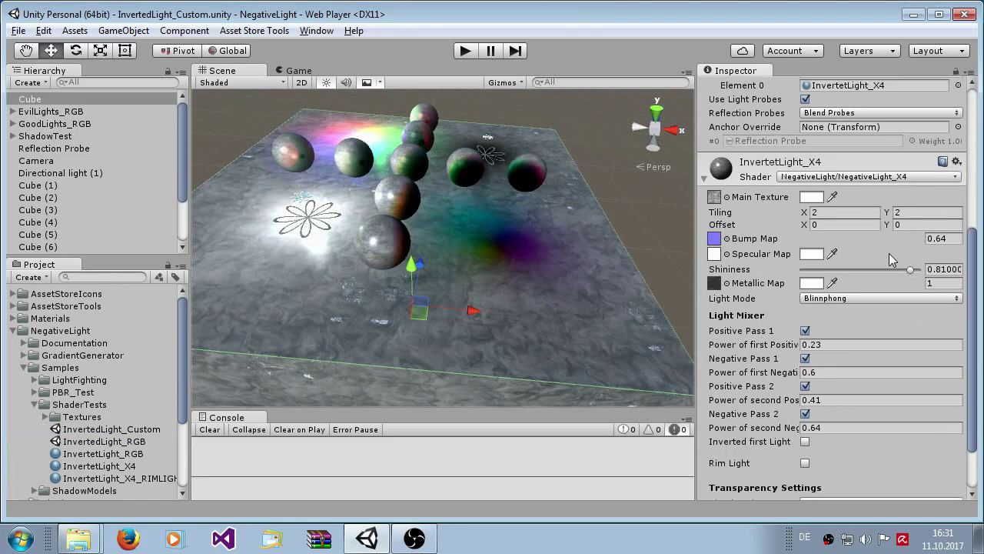
click(901, 246)
text(18.67)
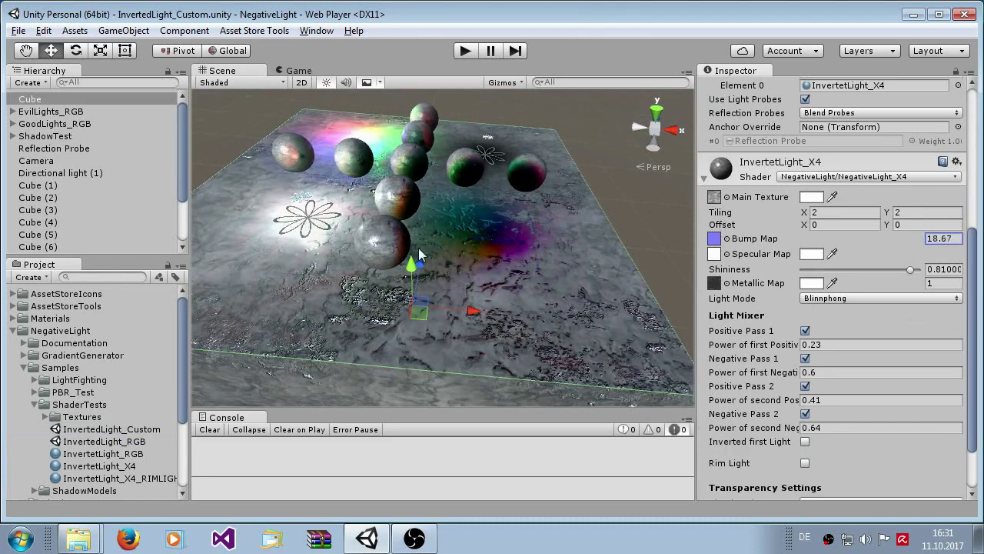
key(BackSpace)
key(BackSpace)
key(BackSpace)
key(BackSpace)
key(BackSpace)
text(4.94)
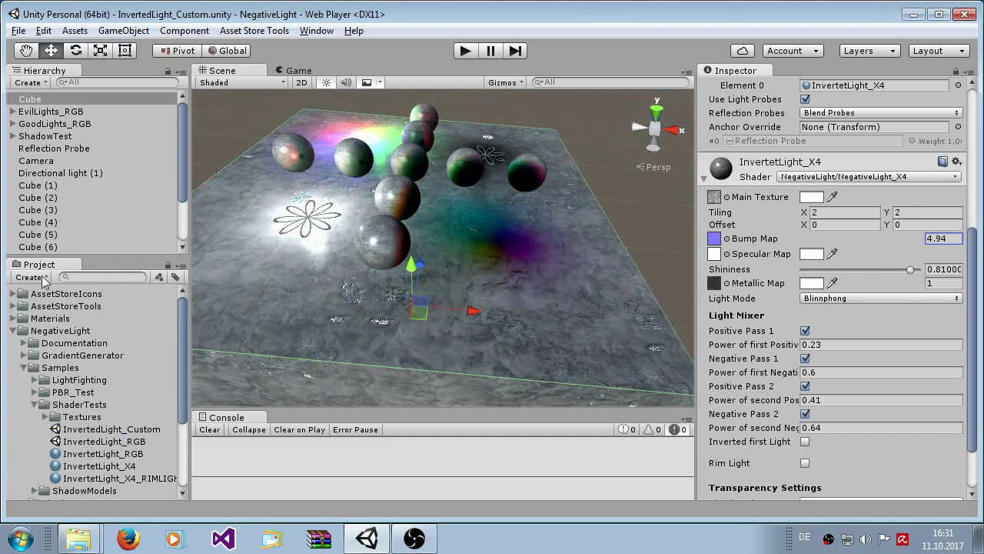
key(BackSpace)
key(BackSpace)
text(57)
drag(908, 269, 951, 297)
Trim Metallic Map to 1, try the Lambert and Phong light modes, then return to Blinnphong
key(BackSpace)
key(BackSpace)
key(BackSpace)
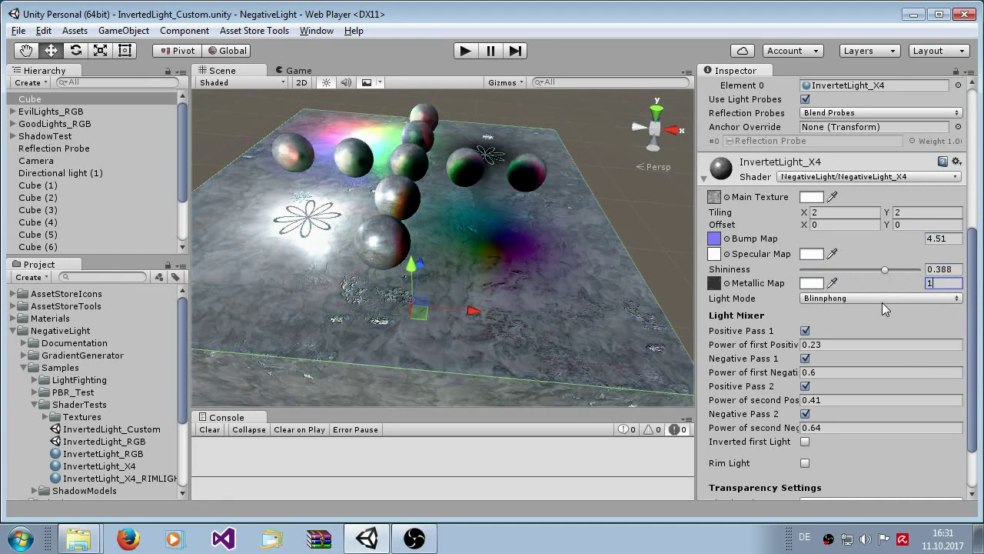
click(884, 298)
click(875, 313)
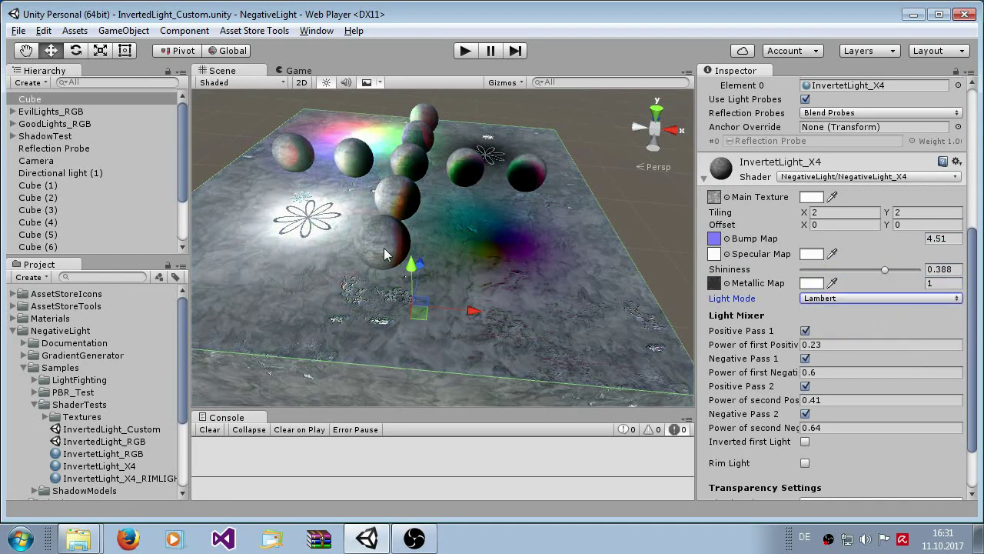
click(854, 302)
click(340, 299)
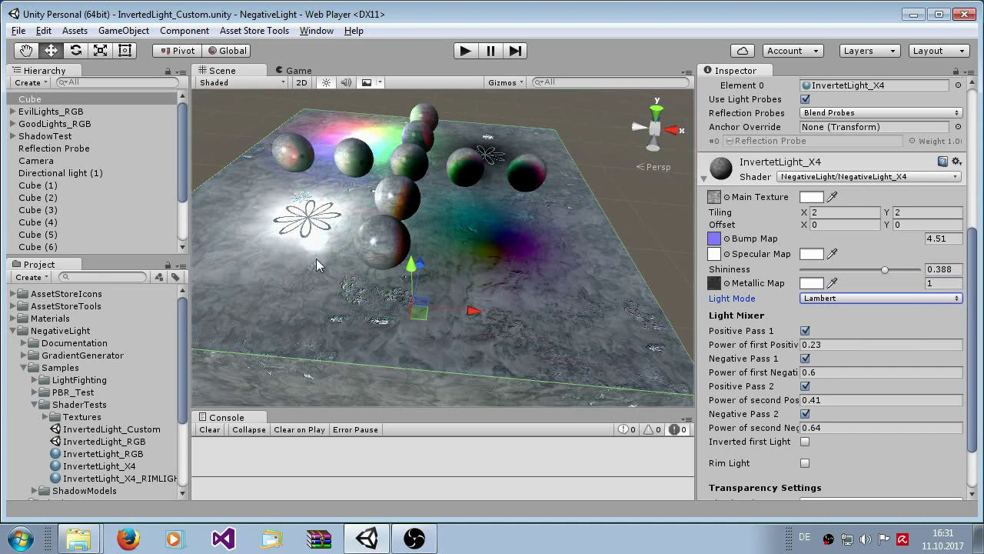
click(826, 300)
click(850, 352)
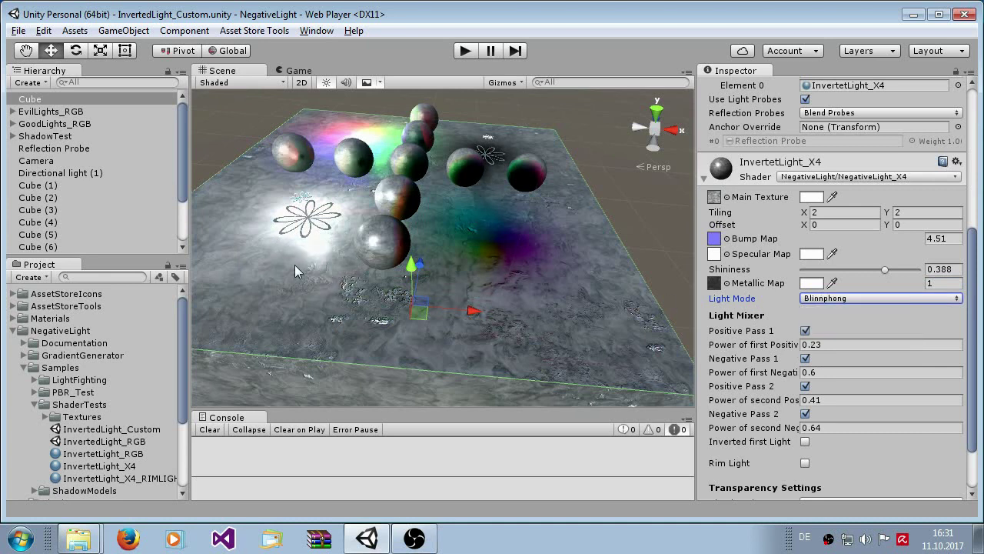
click(906, 300)
click(892, 332)
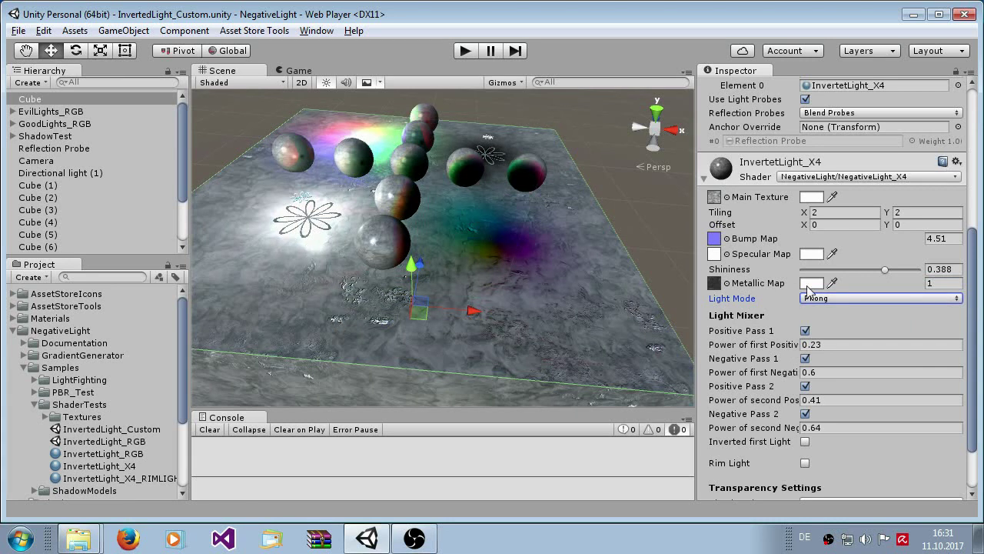
click(841, 297)
click(845, 348)
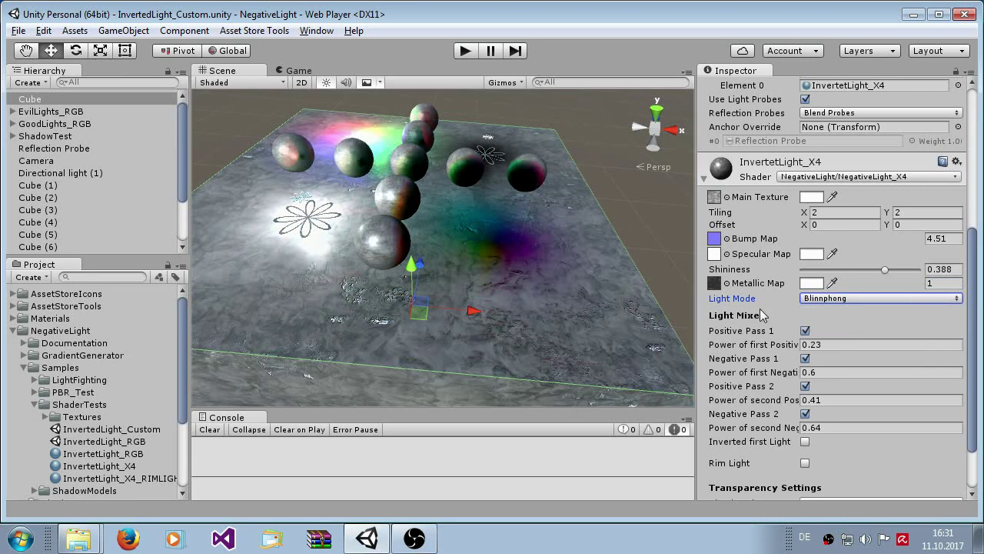
Enable Rim Light on the floor material and set Rim Power to -0.07
scroll(915, 273, down, 3)
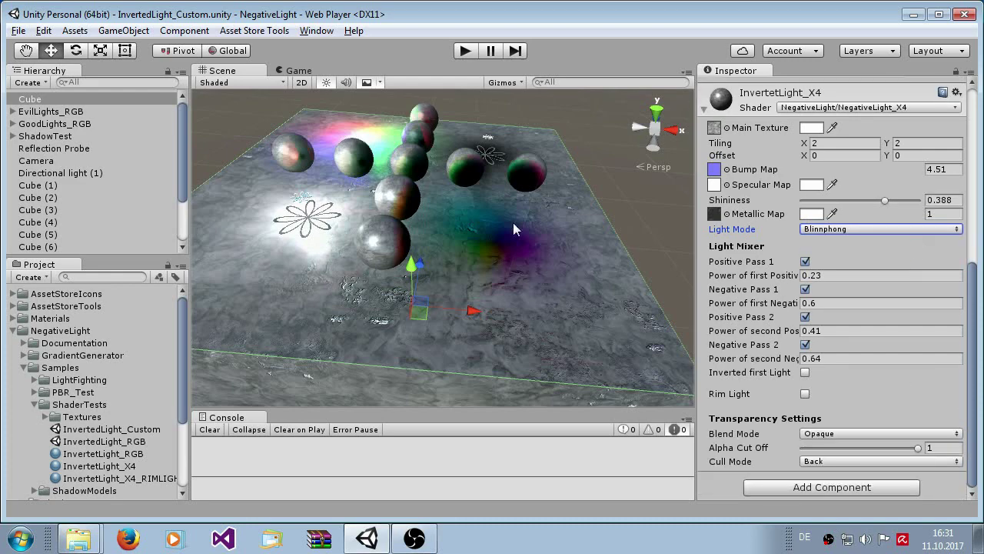
alt+drag(440, 284, 362, 287)
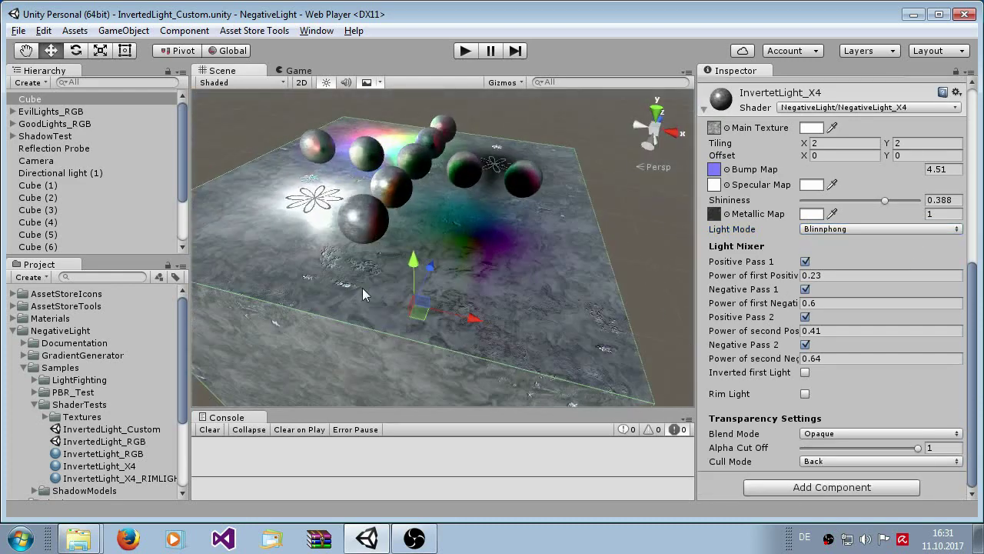
click(805, 394)
scroll(355, 281, down, 6)
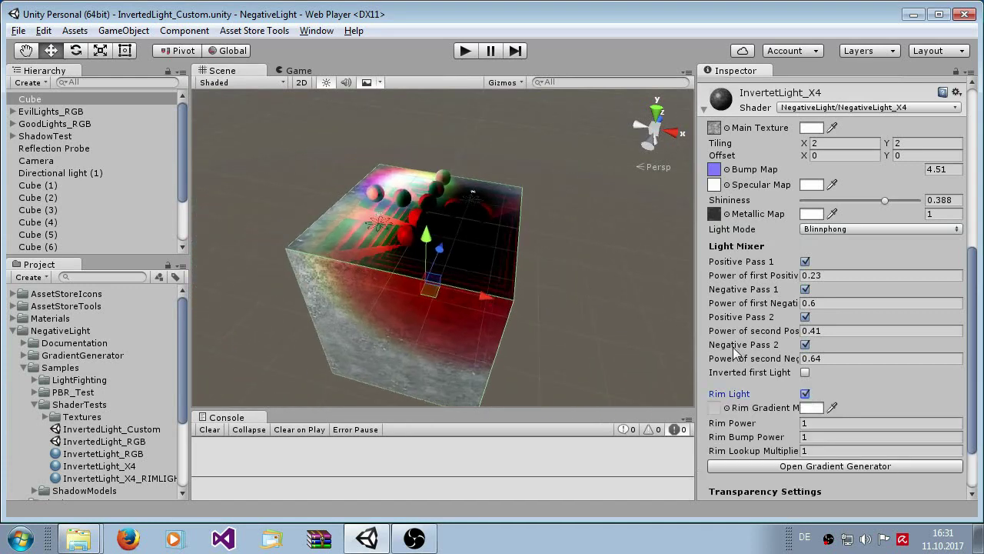
mouse_move(781, 427)
mouse_down()
mouse_move(753, 435)
mouse_move(775, 422)
mouse_up()
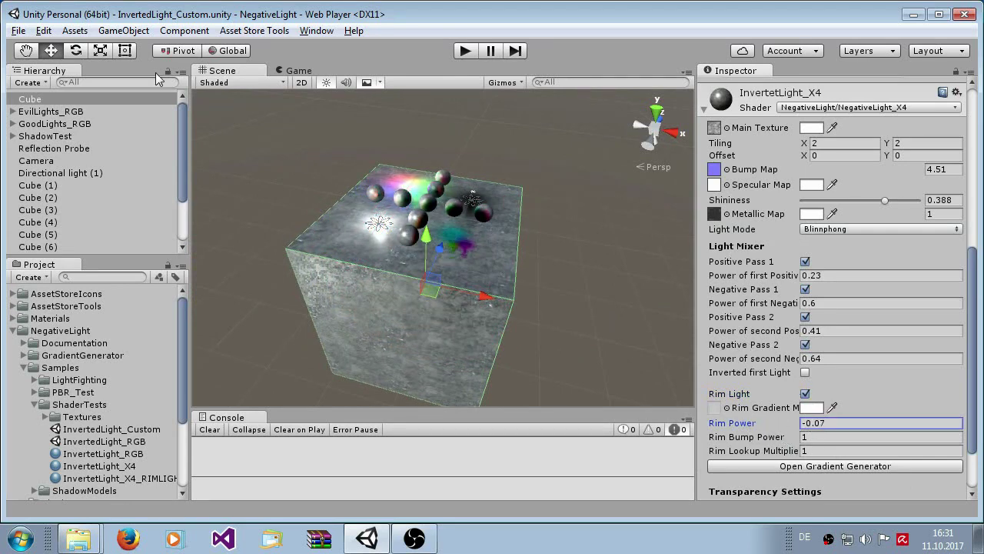
scroll(446, 217, up, 3)
middle_drag(446, 218, 477, 240)
Frame the view on the pink RimTest sphere and orbit around it
click(495, 192)
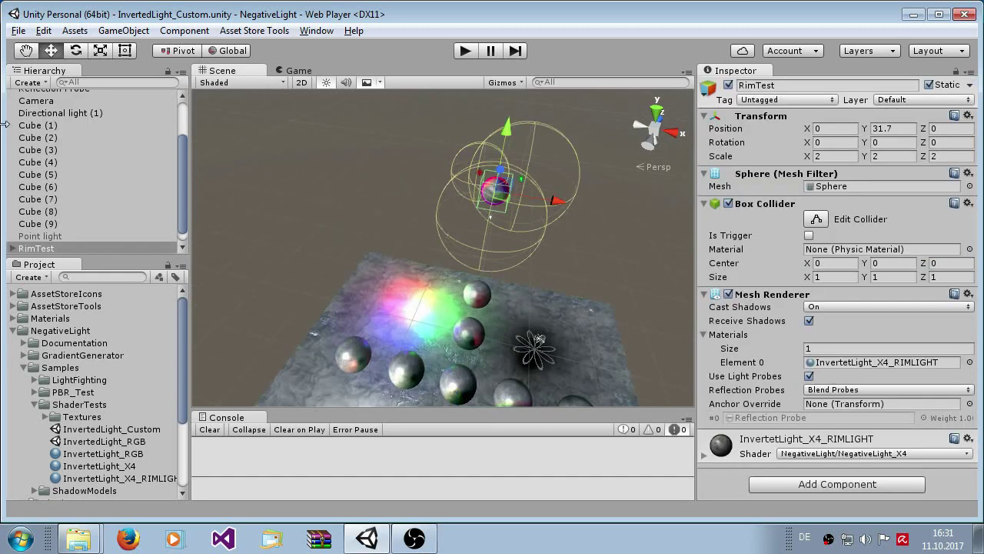
double_click(34, 246)
click(314, 232)
scroll(316, 232, up, 3)
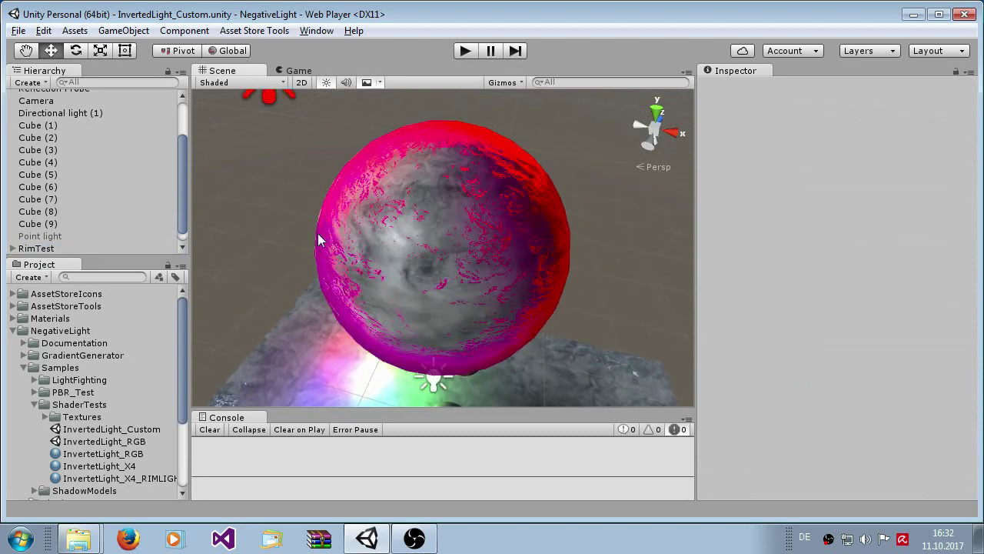
alt+drag(318, 233, 383, 246)
scroll(383, 246, down, 3)
Raise the green point light's colour alpha to full
click(567, 175)
scroll(548, 231, up, 3)
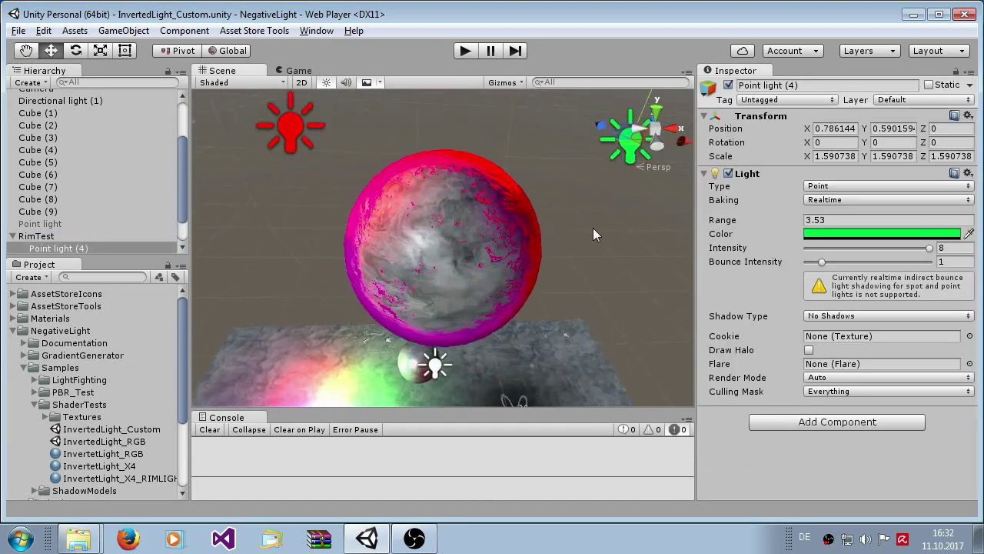
scroll(625, 235, down, 2)
click(838, 235)
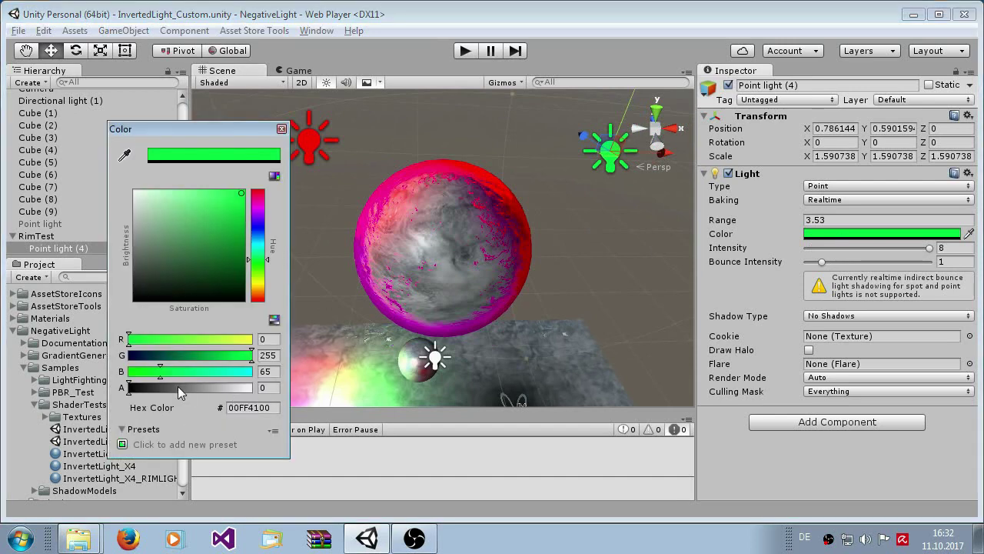
drag(177, 386, 135, 413)
click(282, 129)
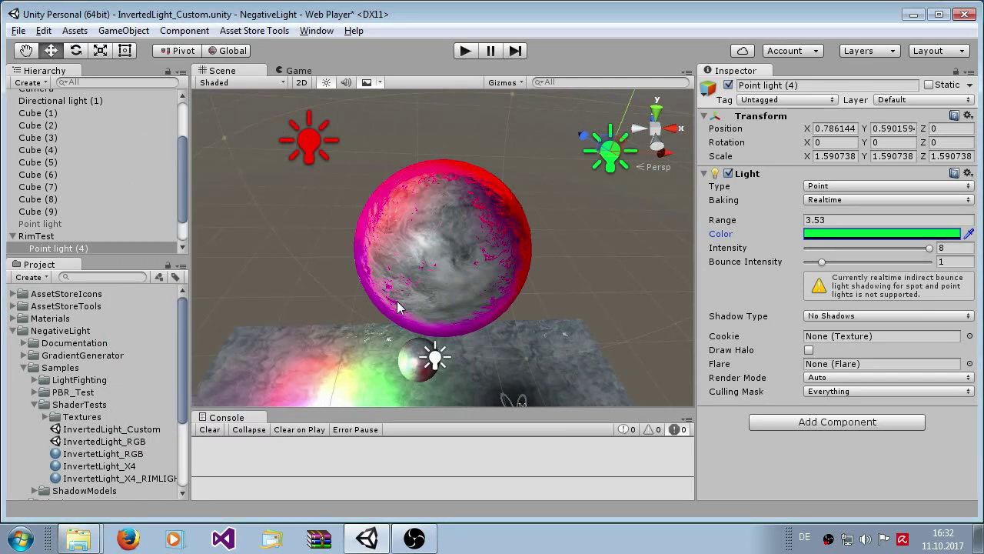
alt+drag(397, 306, 408, 219)
Switch off the green light, enable Point light (4), and expand the RimTest sphere's material
click(728, 85)
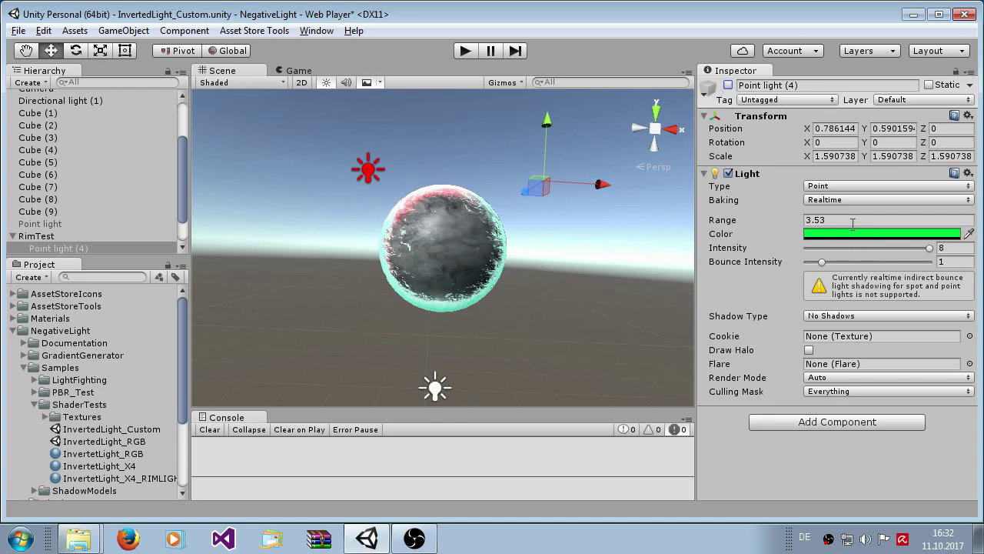
click(728, 85)
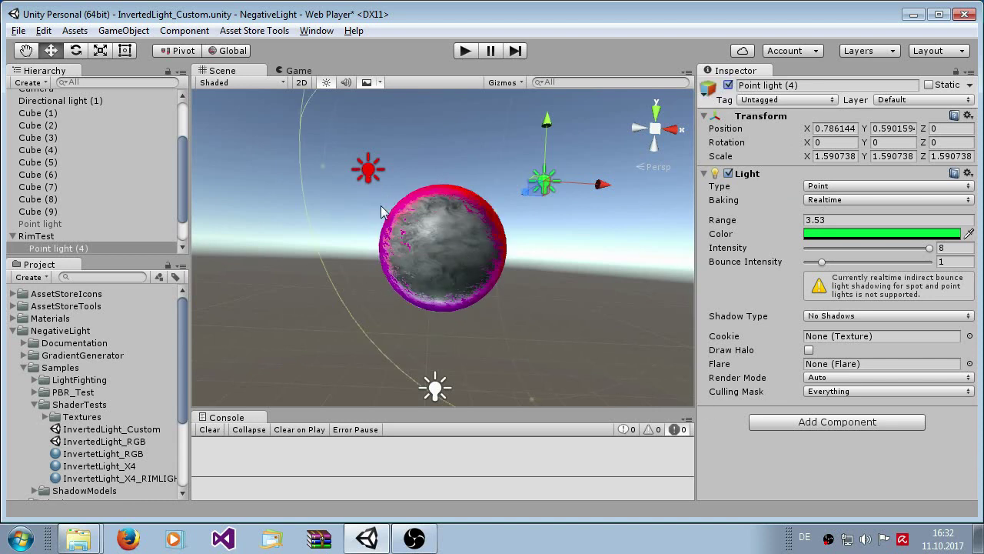
scroll(384, 275, up, 5)
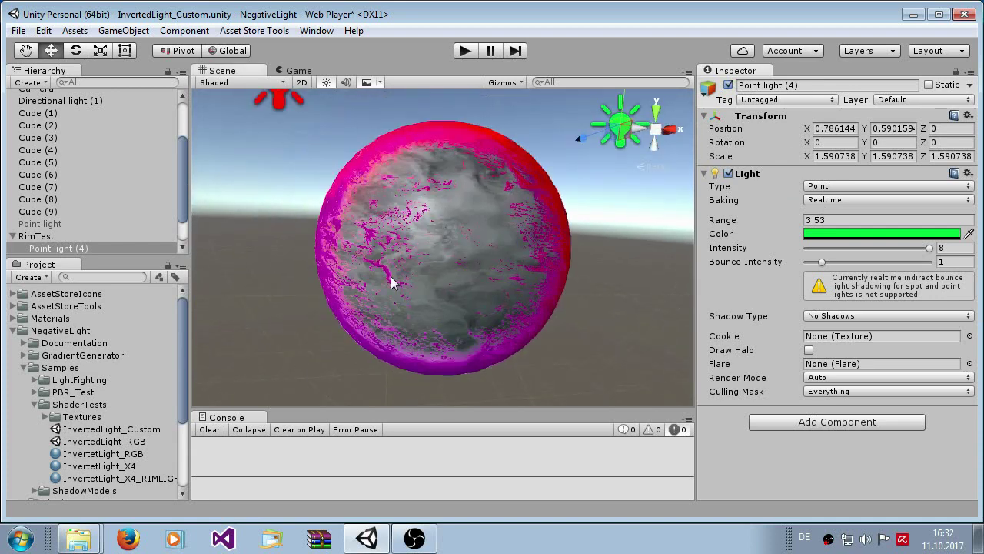
click(392, 282)
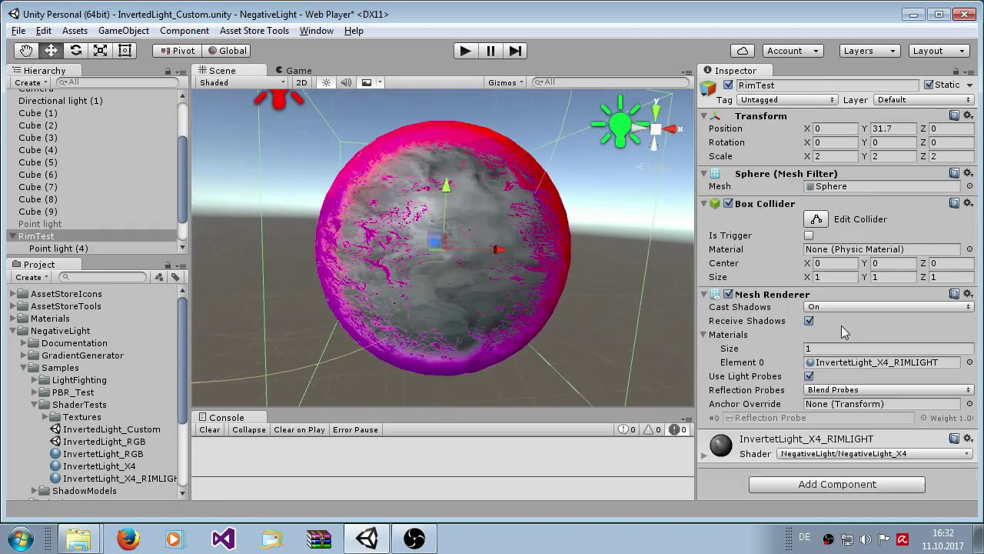
click(704, 455)
scroll(745, 394, down, 10)
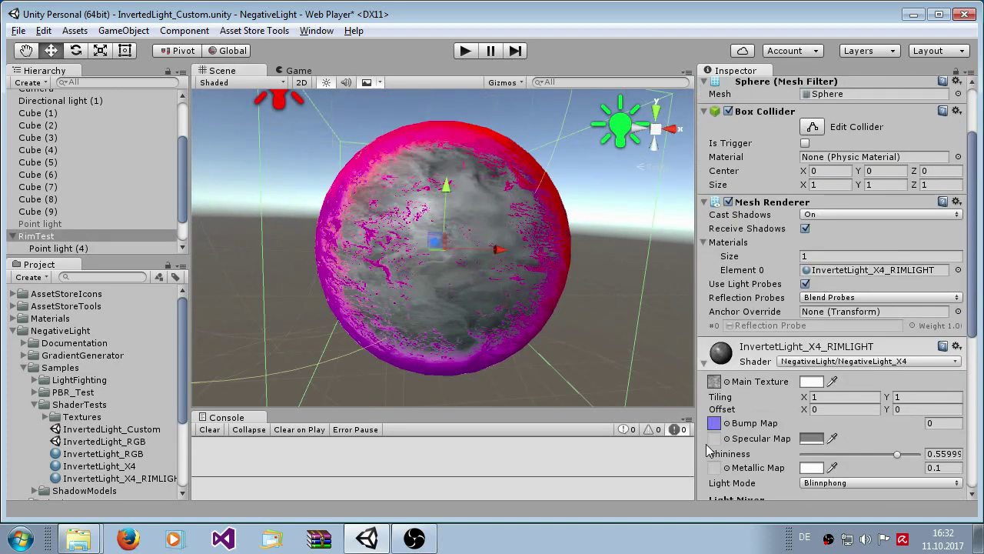
Locate the current rim gradient texture and open the Gradient Generator
drag(694, 336, 615, 343)
click(688, 328)
click(687, 338)
click(635, 335)
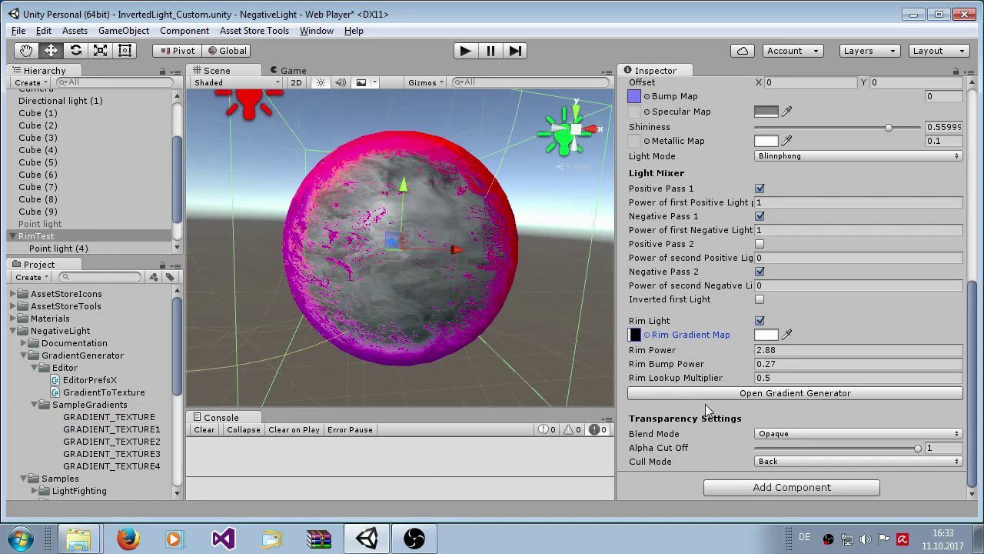
click(726, 396)
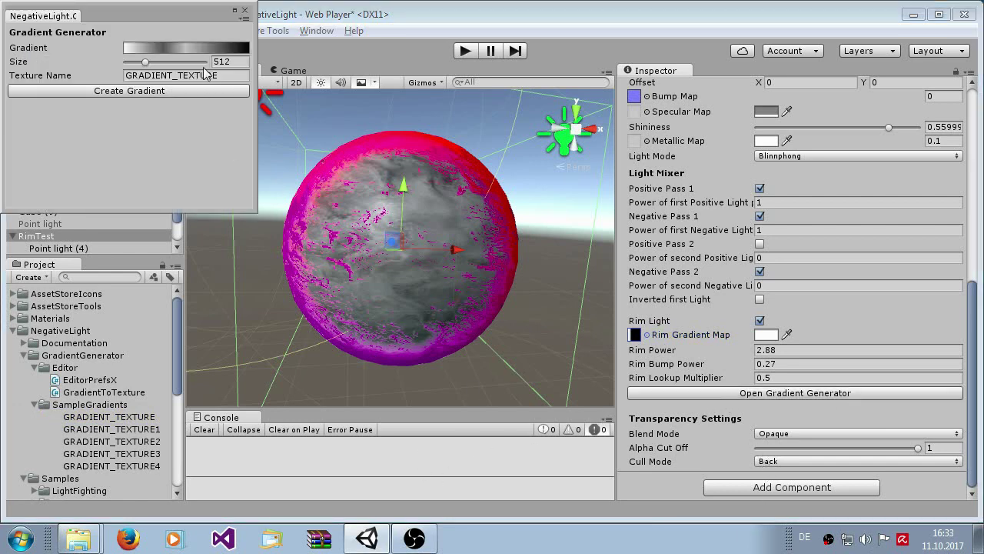
drag(162, 12, 329, 146)
Move the dark gradient stop to about 39% and make it pure red
click(378, 176)
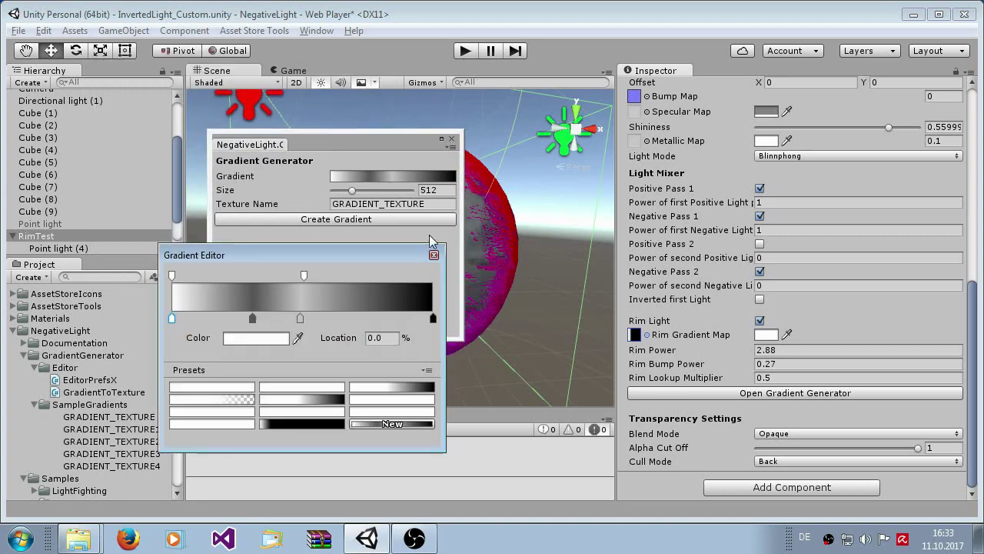
drag(300, 318, 393, 319)
click(252, 318)
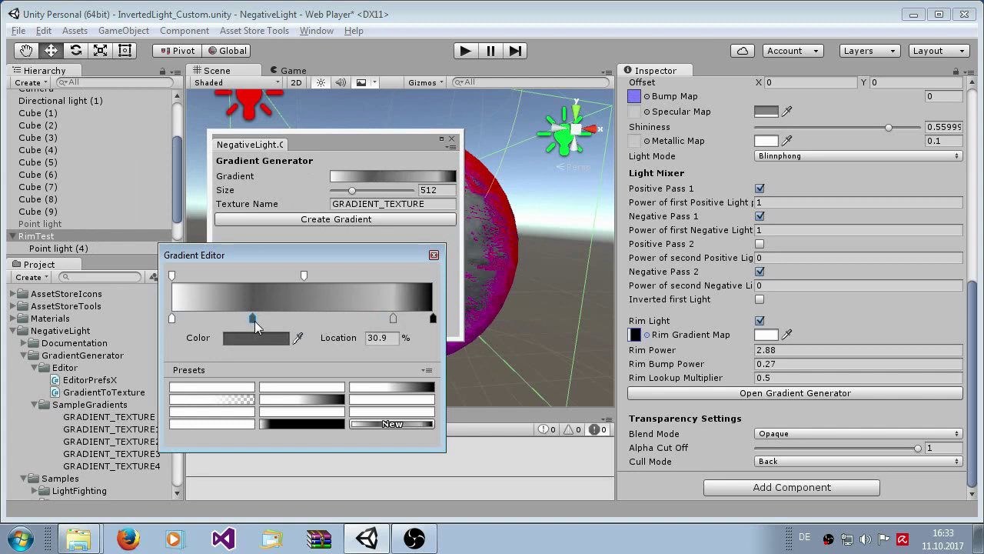
drag(254, 320, 274, 309)
click(265, 333)
drag(174, 257, 240, 171)
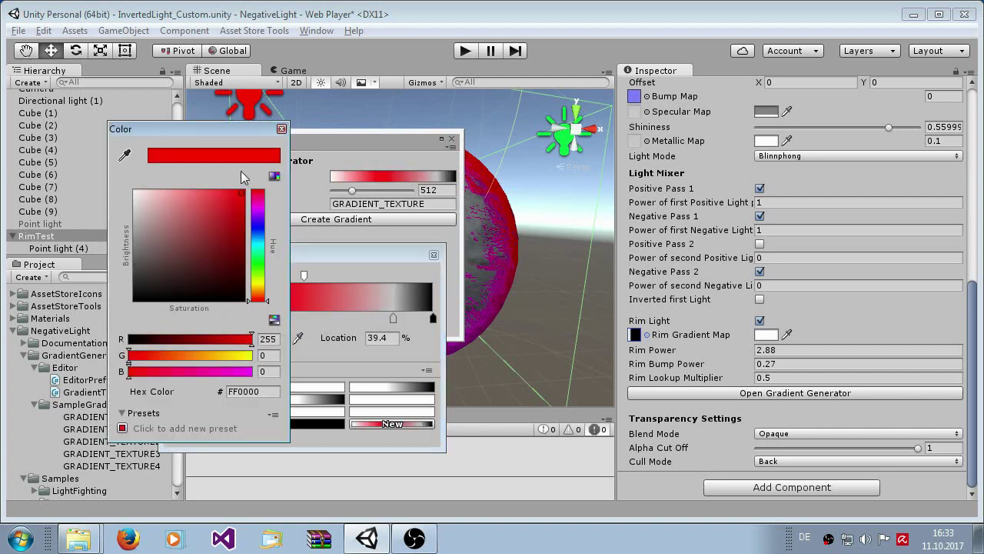
click(281, 128)
Change the grey stop at 84.7% to a fully saturated blue-violet
click(394, 319)
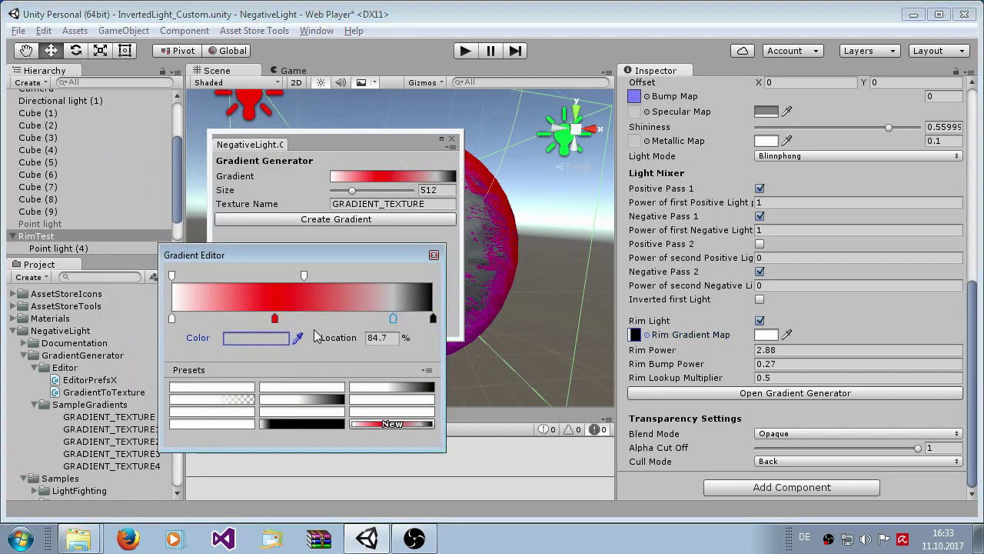
click(264, 338)
click(256, 222)
drag(231, 202, 298, 146)
click(281, 133)
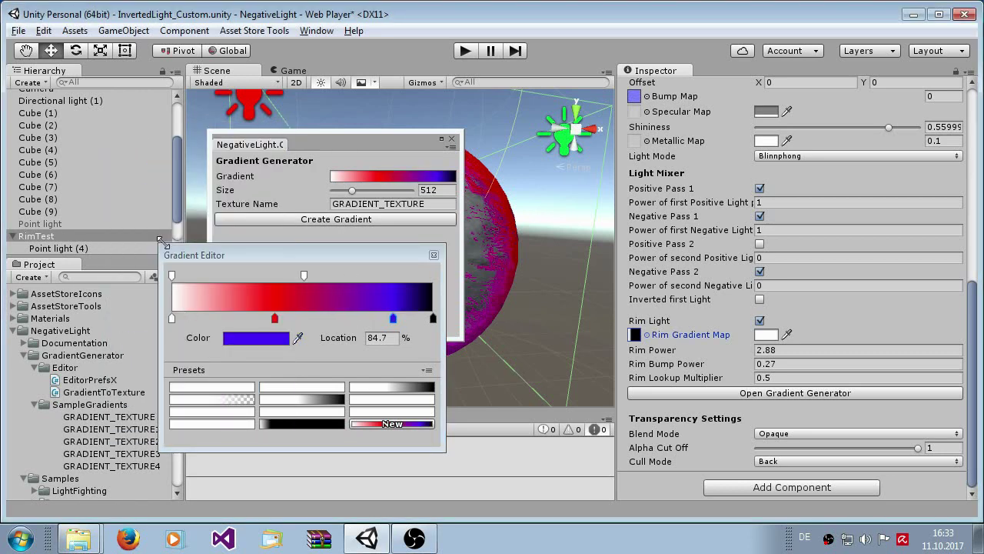
click(433, 254)
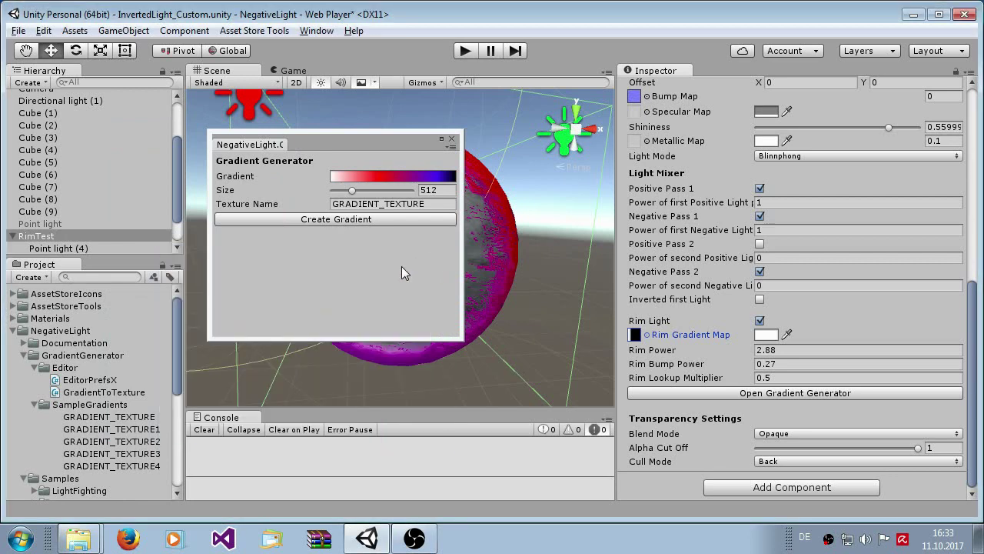
Name the texture MY_GRADIENT and generate it
click(255, 206)
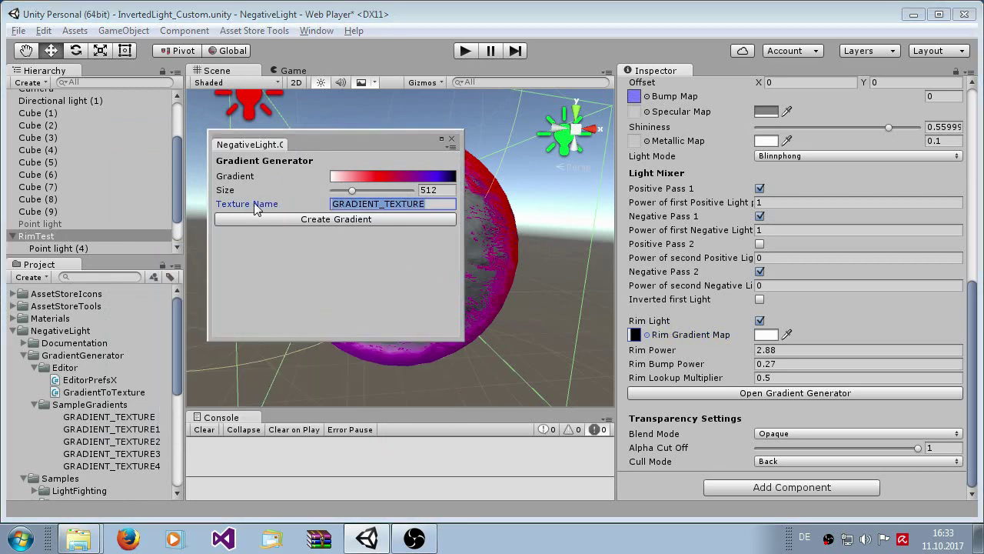
text(MY_)
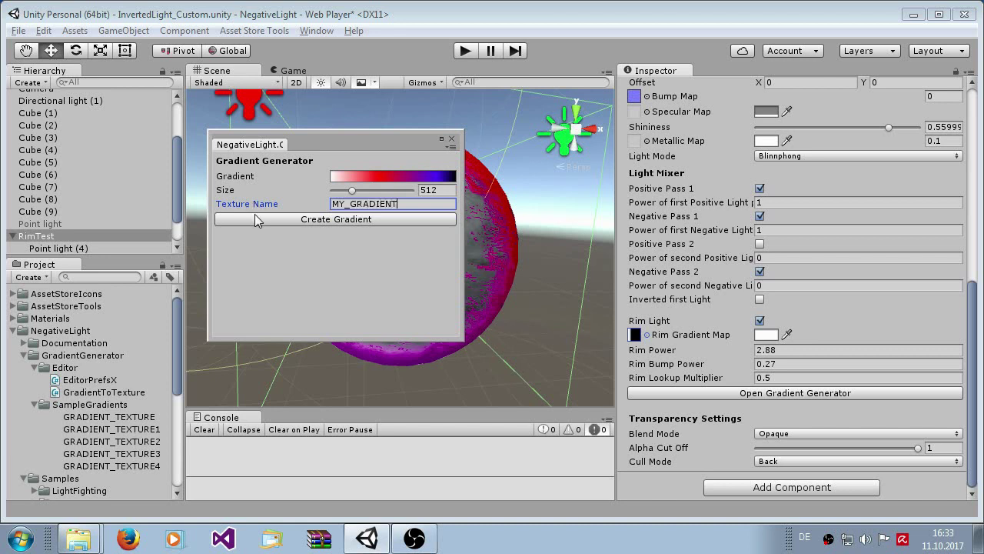
click(257, 219)
click(452, 140)
scroll(86, 398, down, 8)
Assign MY_GRADIENT to the RimTest sphere's Rim Gradient Map slot
click(73, 446)
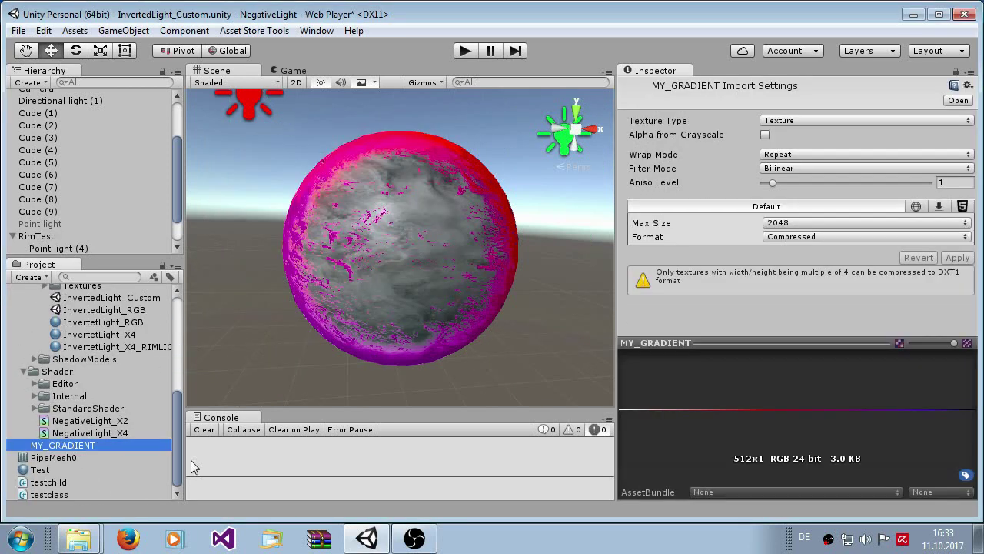
click(379, 284)
scroll(840, 270, down, 8)
mouse_move(73, 448)
mouse_down()
mouse_move(354, 385)
mouse_move(634, 374)
mouse_move(630, 389)
mouse_up()
Adjust Rim Power, bringing it back above zero to 2.07
scroll(362, 302, up, 3)
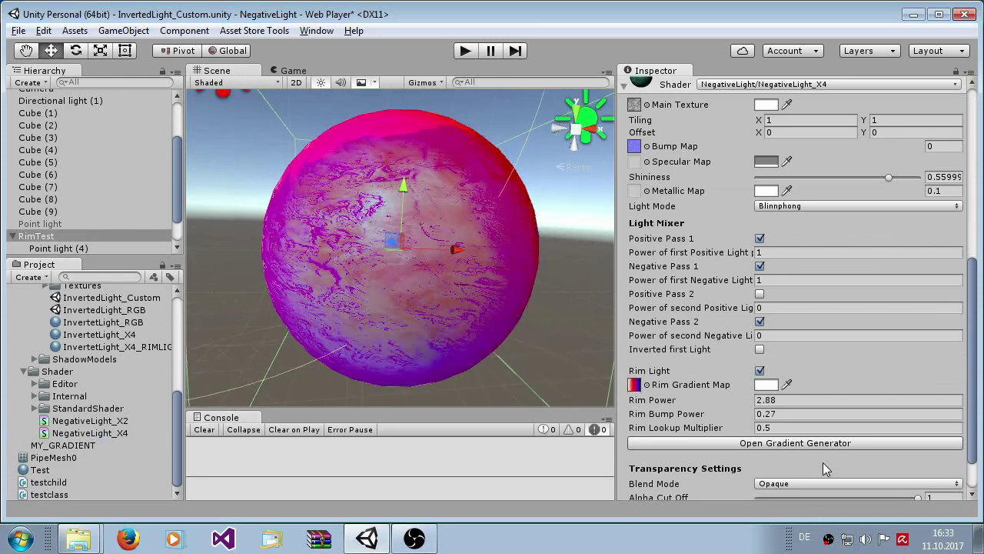
mouse_move(743, 406)
mouse_down()
mouse_move(533, 425)
mouse_move(762, 414)
mouse_move(675, 408)
mouse_move(697, 404)
mouse_move(527, 406)
mouse_up()
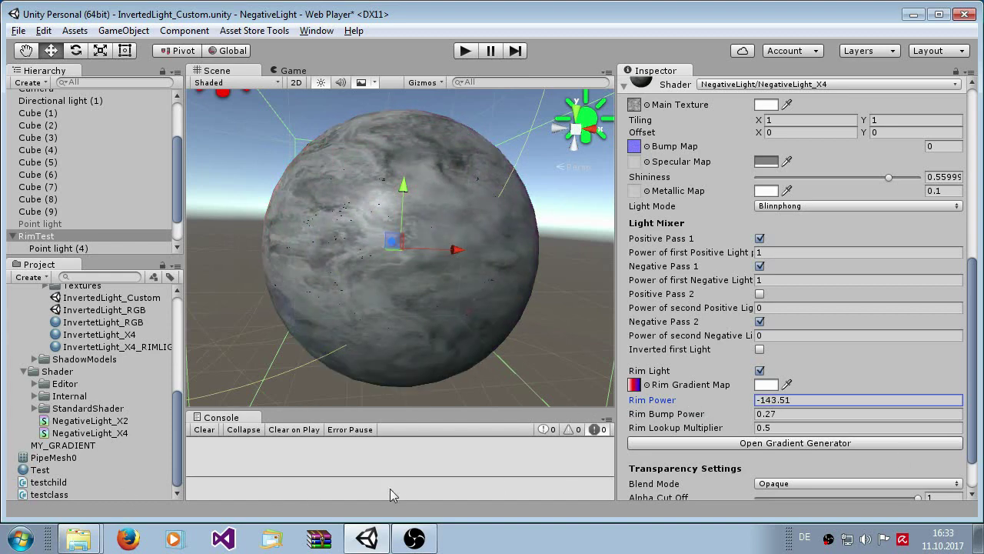
drag(631, 481, 862, 443)
drag(369, 425, 722, 456)
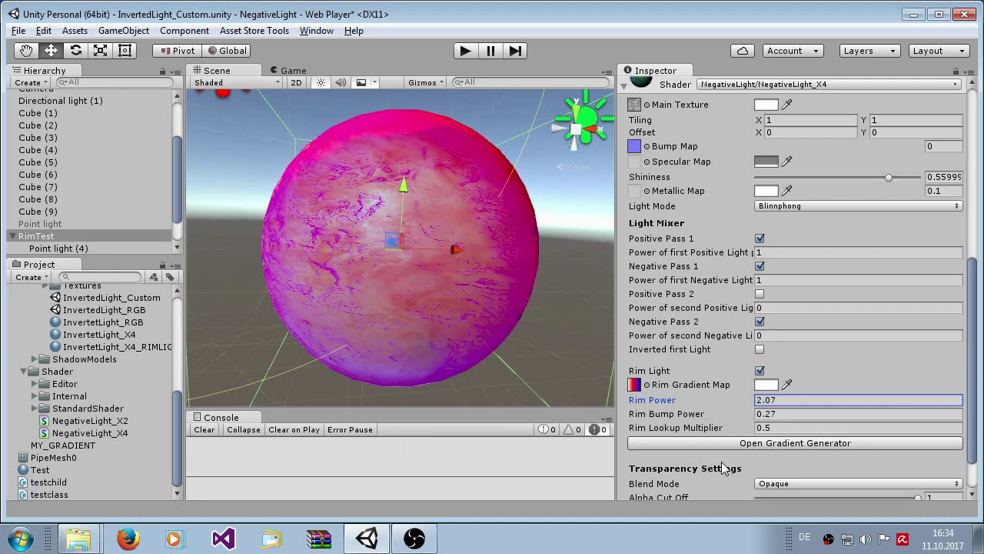
Set Rim Bump Power to 0 and Rim Lookup Multiplier to 1
drag(676, 415, 742, 414)
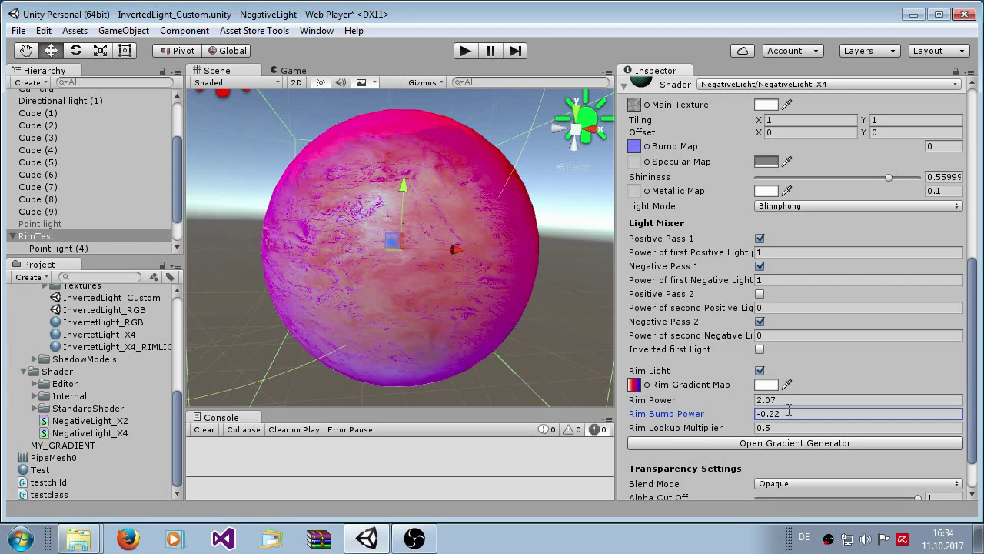
text(0)
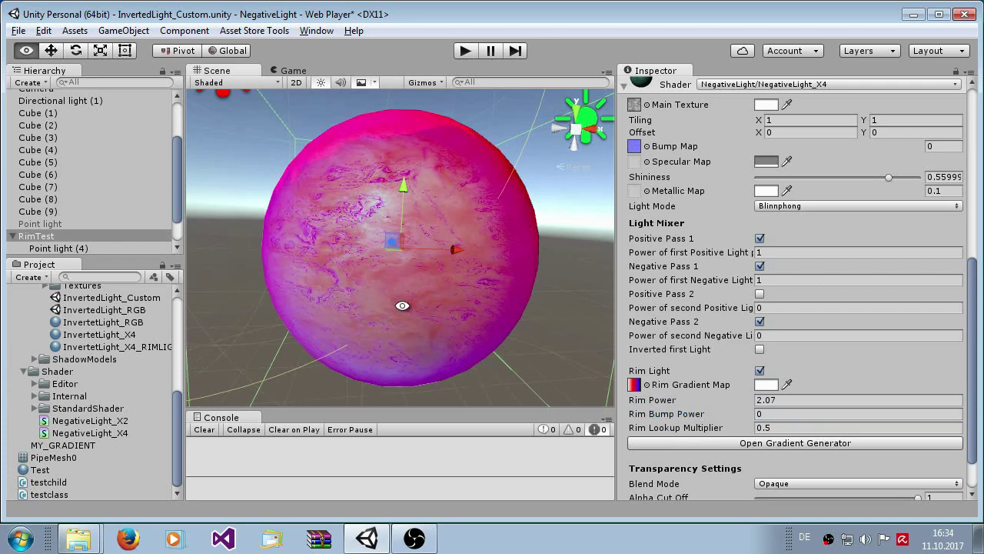
alt+drag(403, 303, 431, 247)
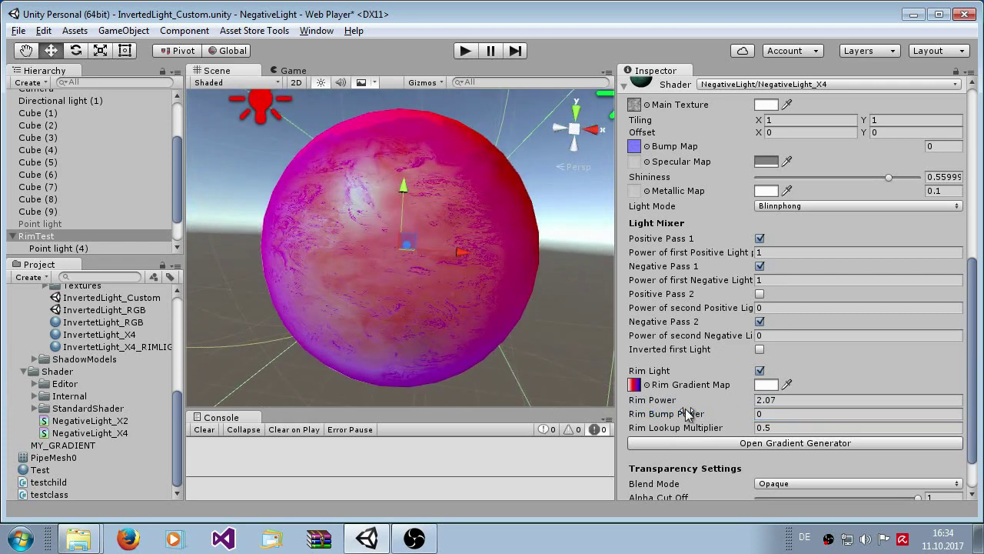
click(698, 432)
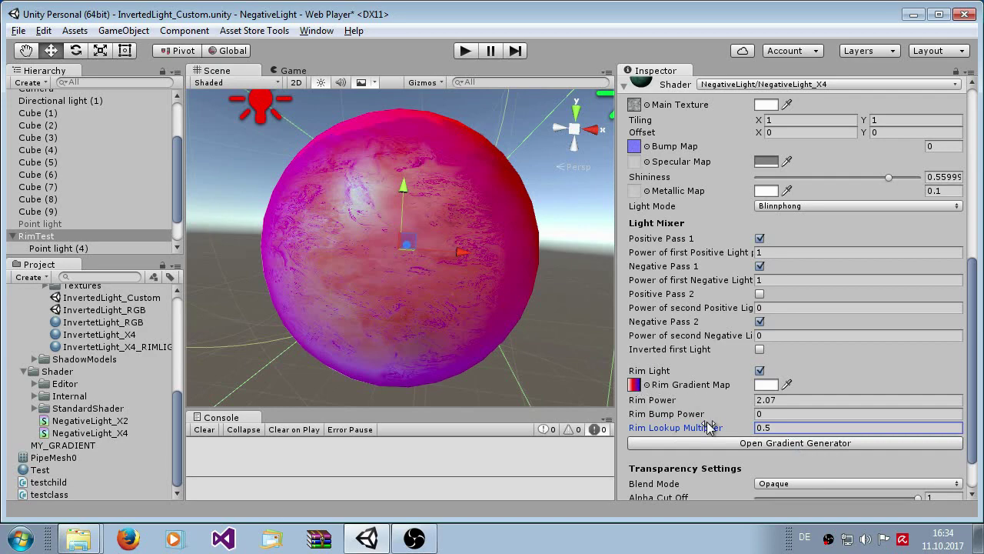
mouse_move(713, 433)
mouse_down()
mouse_move(980, 414)
mouse_move(246, 404)
mouse_move(911, 409)
mouse_move(829, 405)
mouse_move(650, 436)
mouse_move(708, 438)
mouse_up()
double_click(770, 428)
text(1)
scroll(501, 300, down, 3)
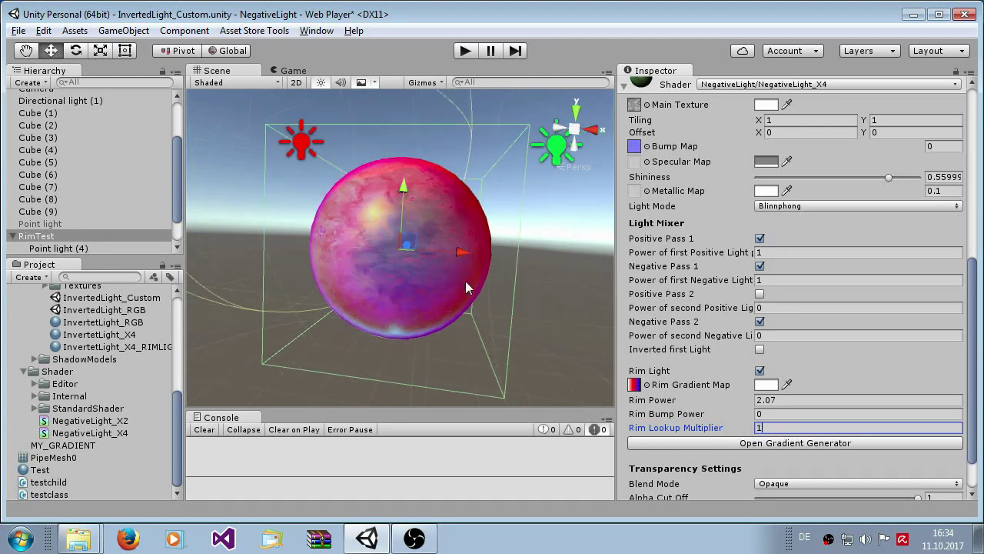
scroll(881, 375, up, 1)
scroll(417, 303, up, 3)
alt+drag(358, 226, 584, 275)
scroll(585, 276, down, 4)
scroll(692, 369, down, 2)
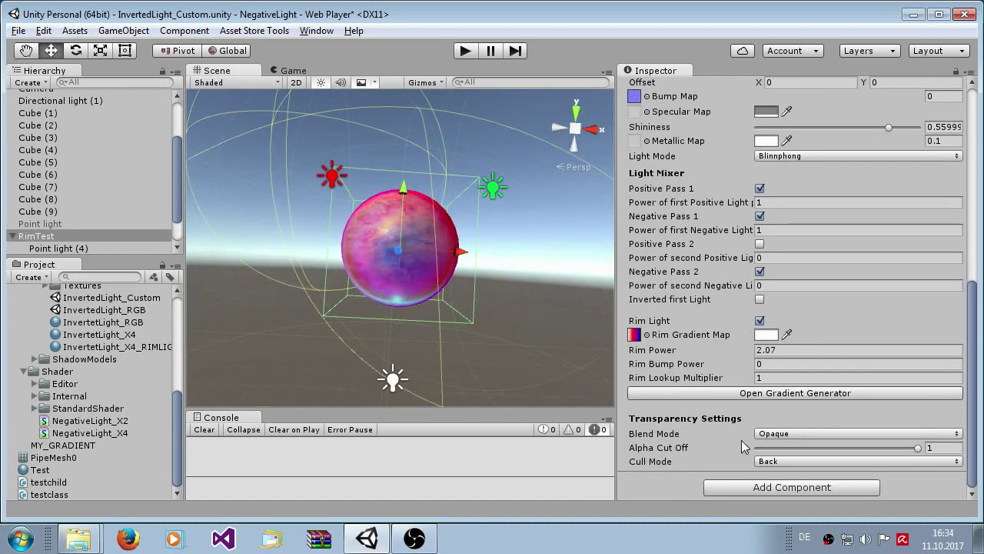
Set the blend mode to Cutout and the main texture to Background
click(781, 435)
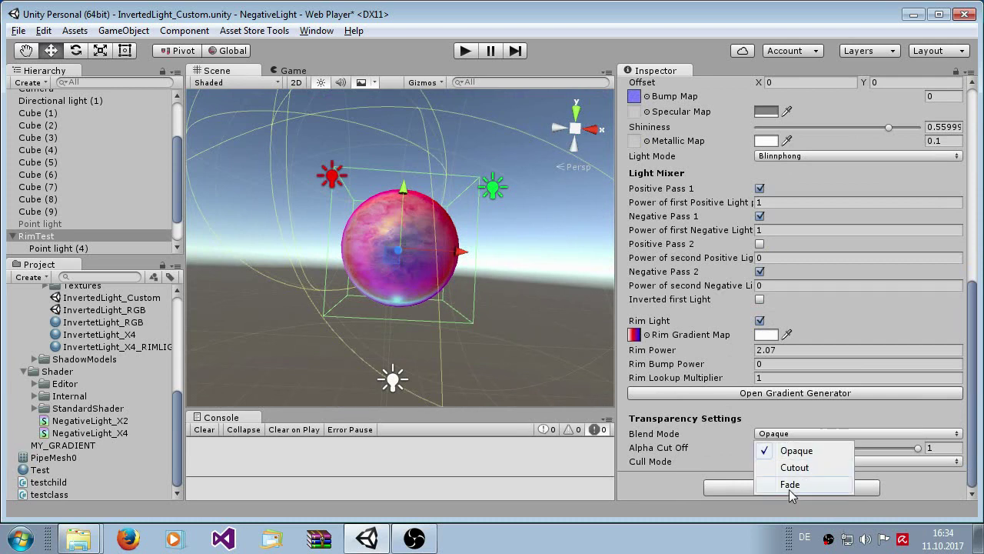
click(800, 467)
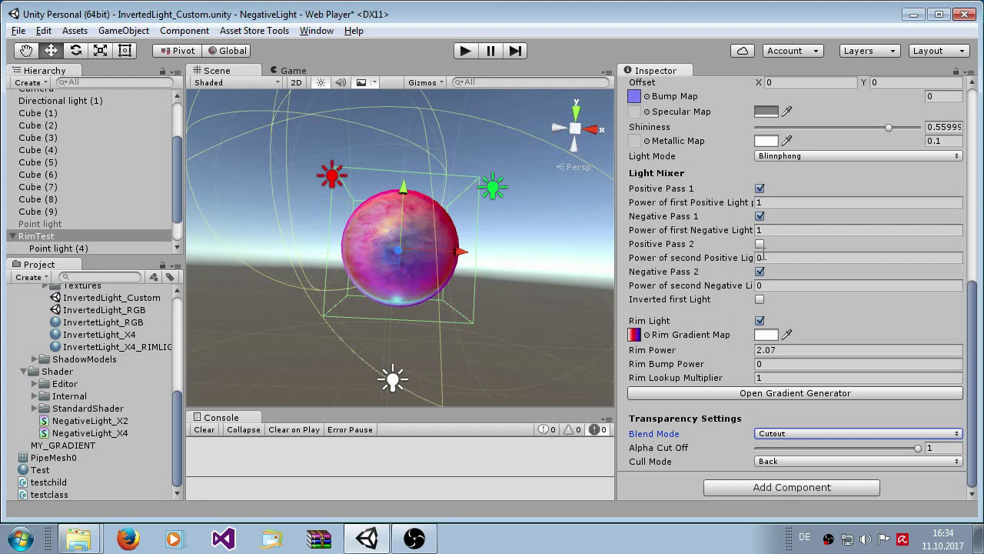
scroll(680, 231, up, 5)
click(647, 285)
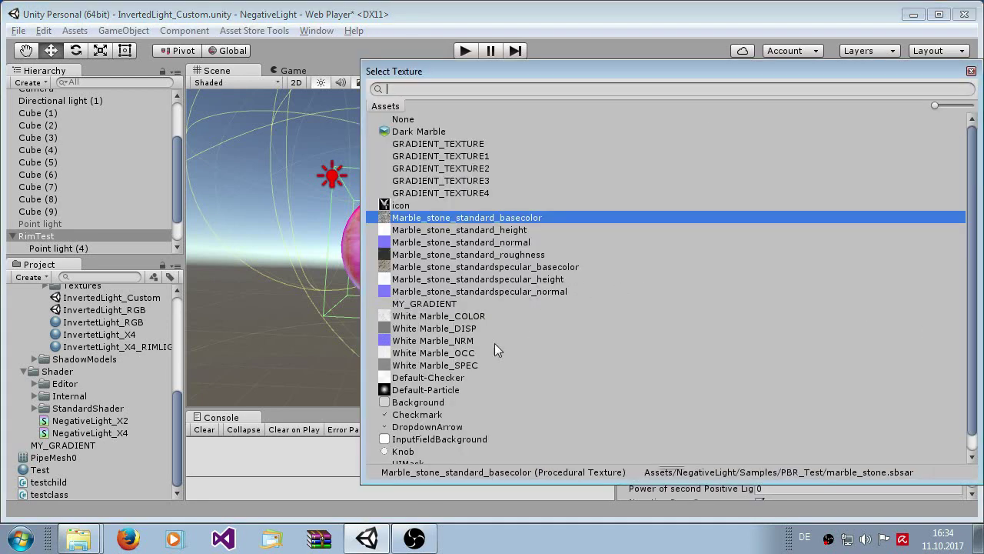
double_click(432, 403)
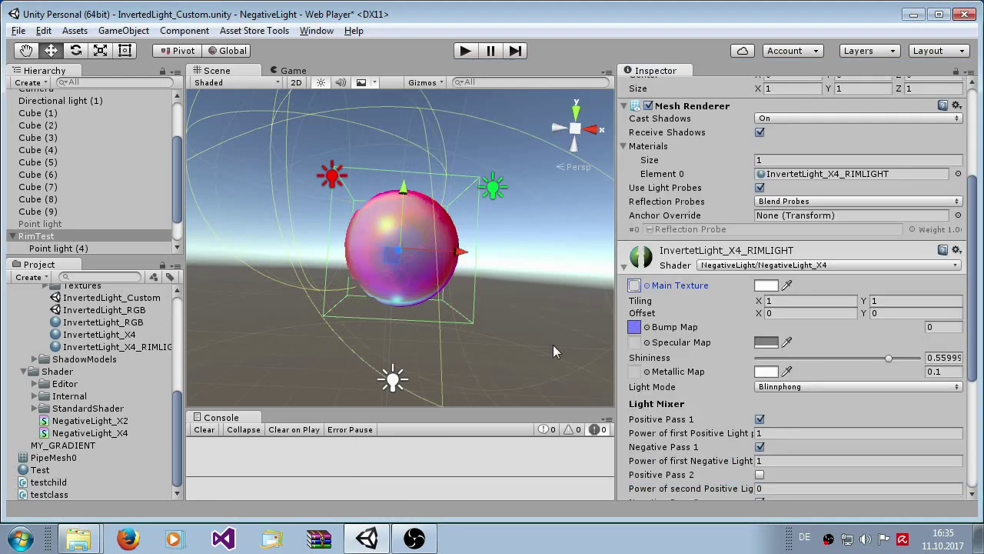
Lower the Alpha Cutoff to 1 so the sphere renders whole
scroll(511, 293, up, 6)
scroll(508, 284, down, 2)
alt+drag(503, 279, 477, 346)
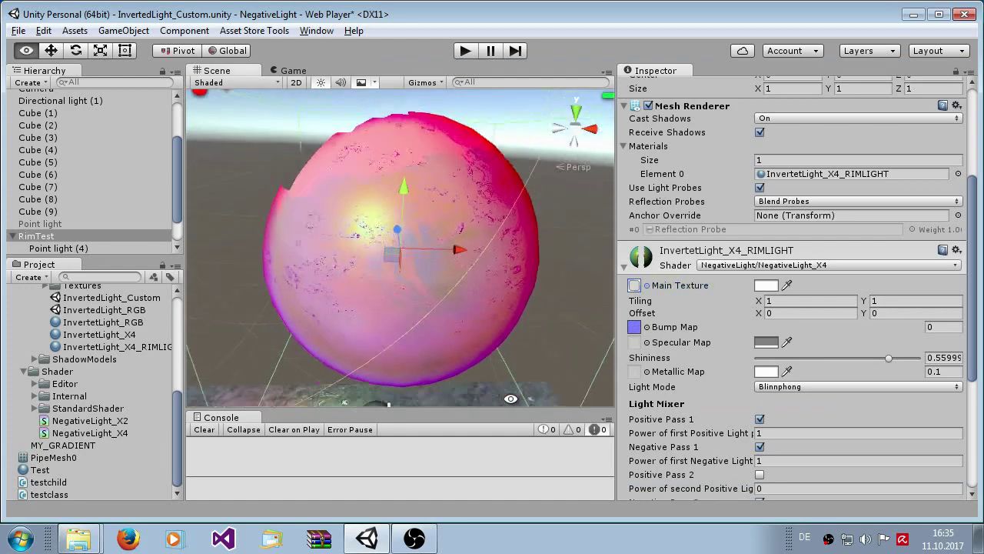
scroll(777, 423, down, 10)
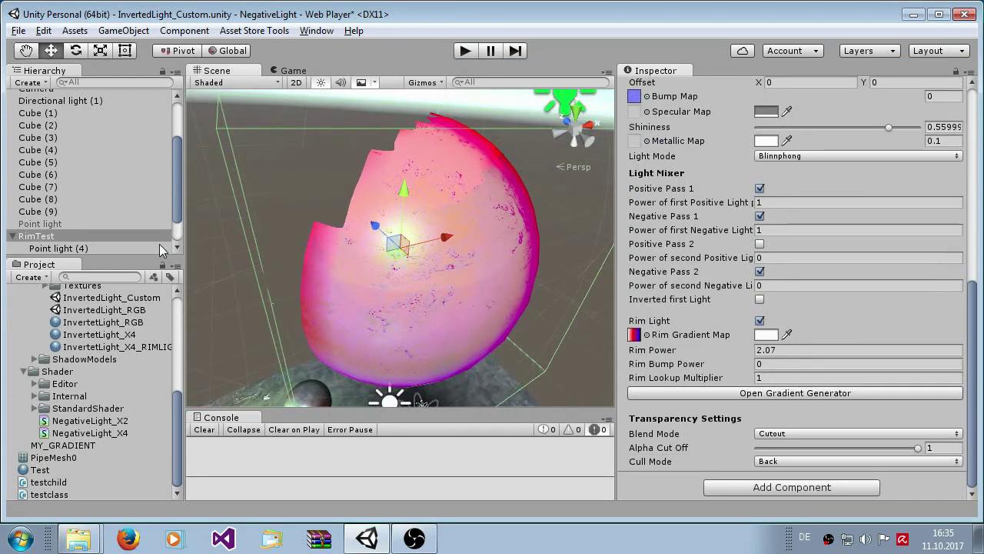
scroll(347, 192, down, 2)
drag(905, 446, 766, 449)
text(1)
Switch the blend mode to Fade and lower the main colour alpha
scroll(780, 186, up, 3)
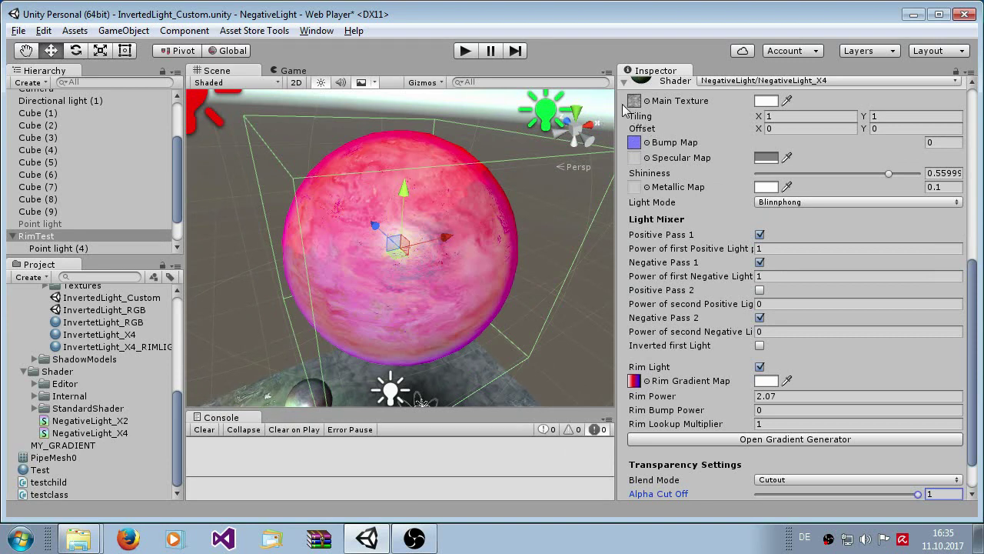
scroll(642, 123, down, 3)
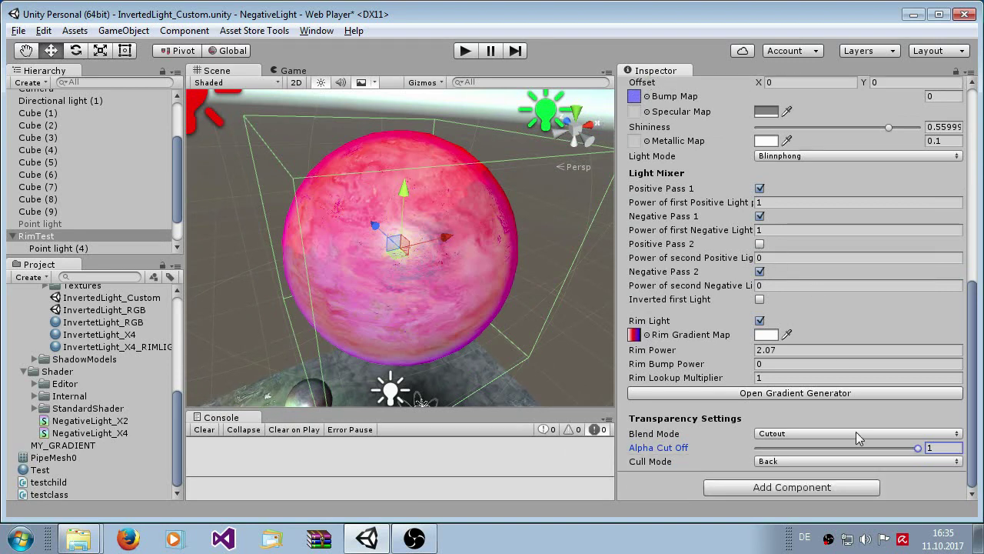
click(800, 436)
click(788, 483)
scroll(715, 222, up, 5)
click(766, 146)
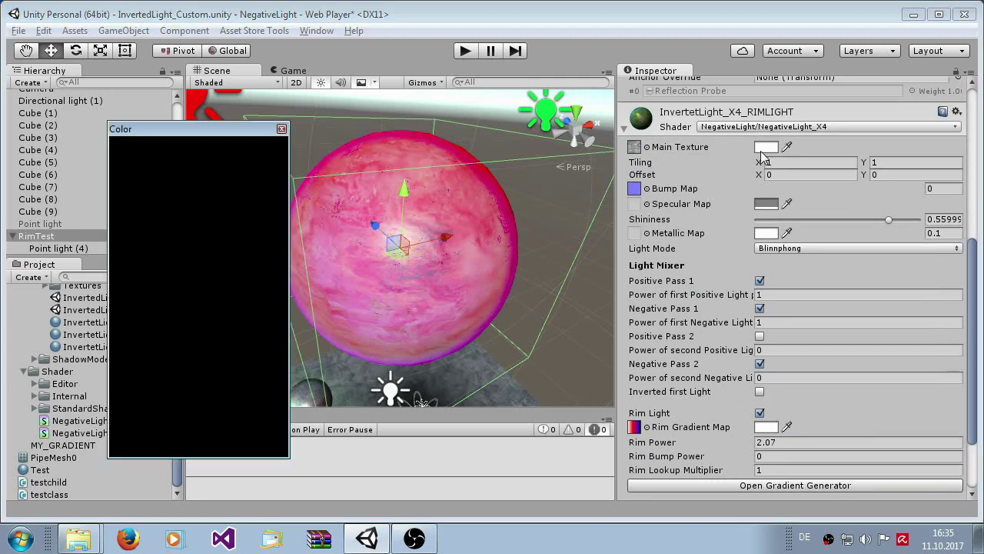
click(227, 389)
drag(227, 392, 187, 396)
click(281, 129)
scroll(772, 414, down, 3)
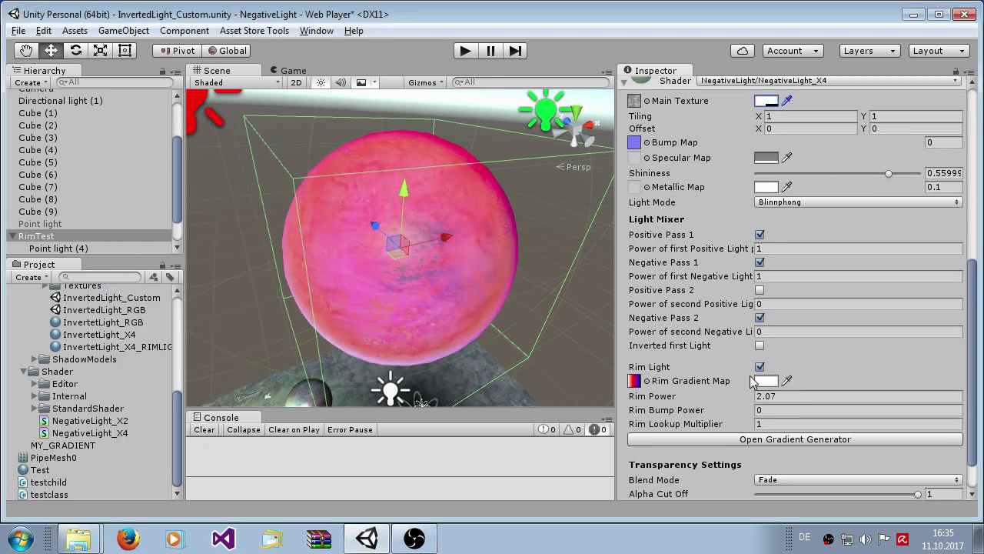
Set Cull Mode to Off and drop the main colour alpha to 41
click(775, 464)
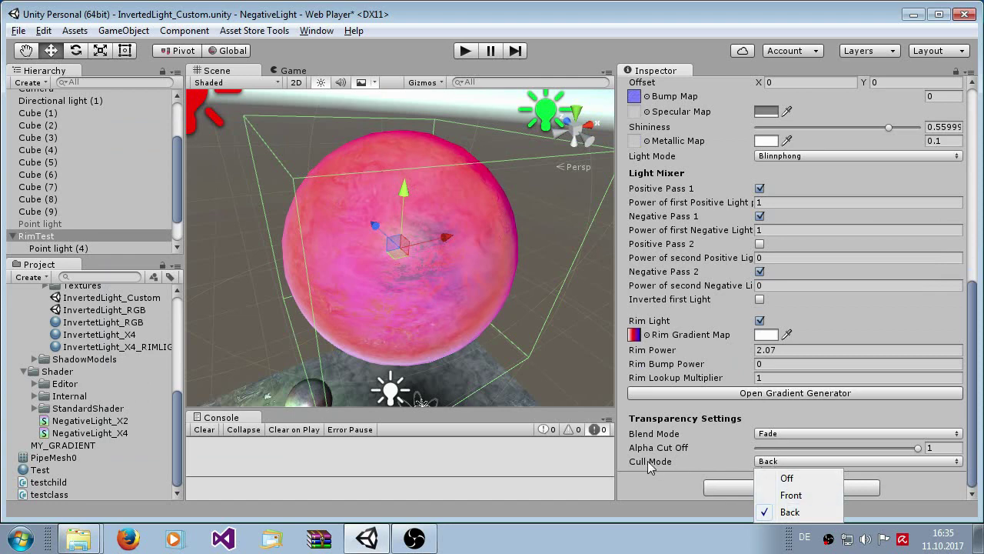
click(787, 477)
alt+drag(363, 274, 677, 330)
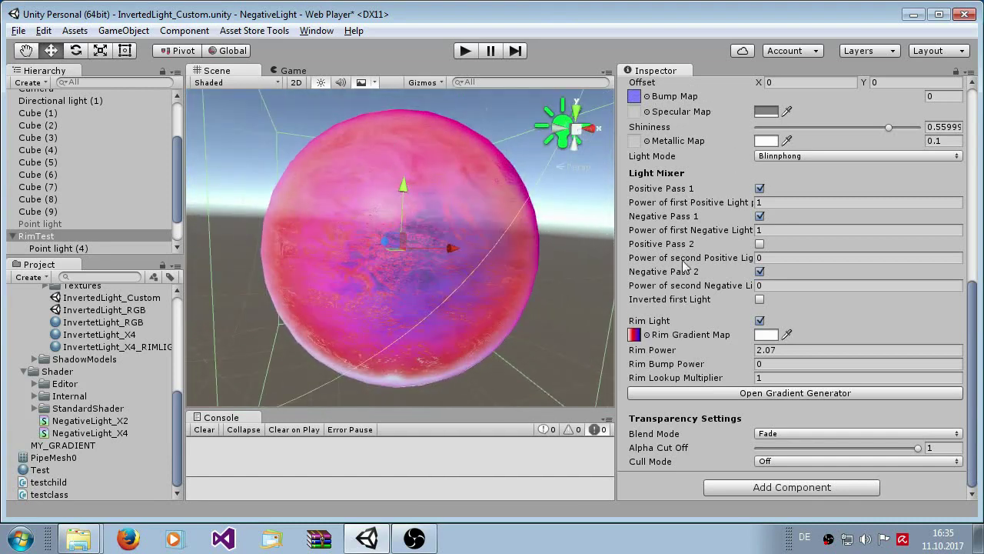
scroll(687, 266, up, 2)
click(765, 102)
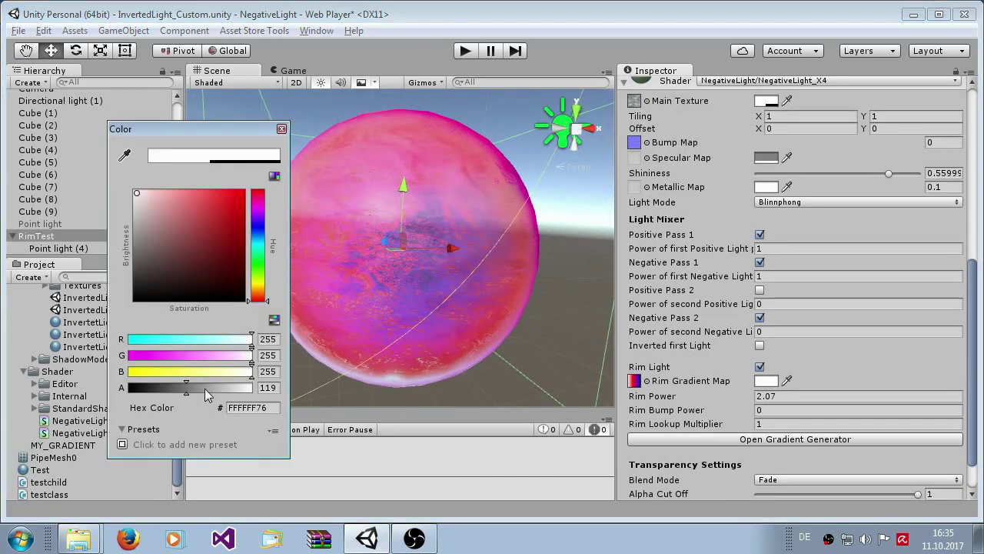
drag(186, 390, 152, 394)
Close the colour editor and view the transparent sphere from below
click(281, 128)
alt+drag(346, 193, 386, 262)
scroll(824, 405, down, 3)
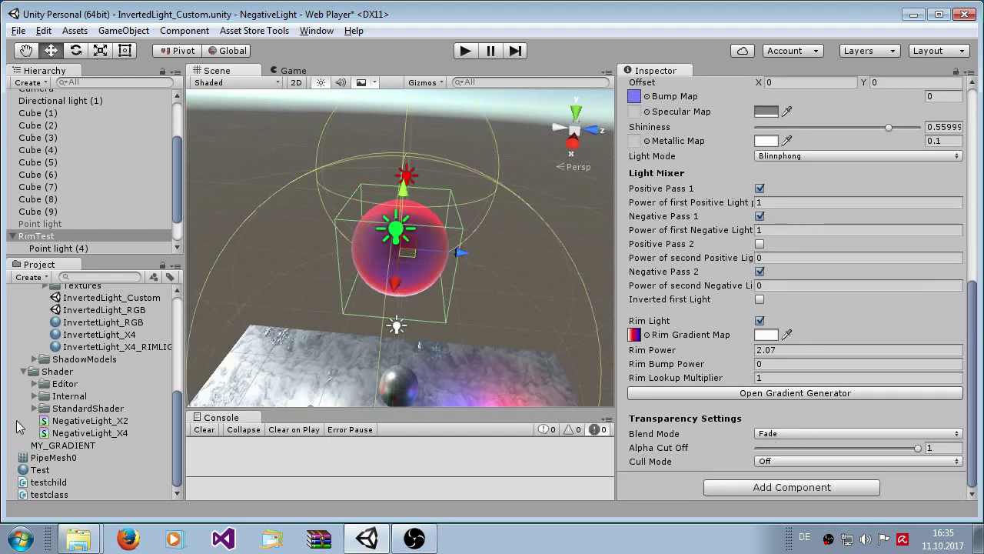
scroll(40, 415, up, 5)
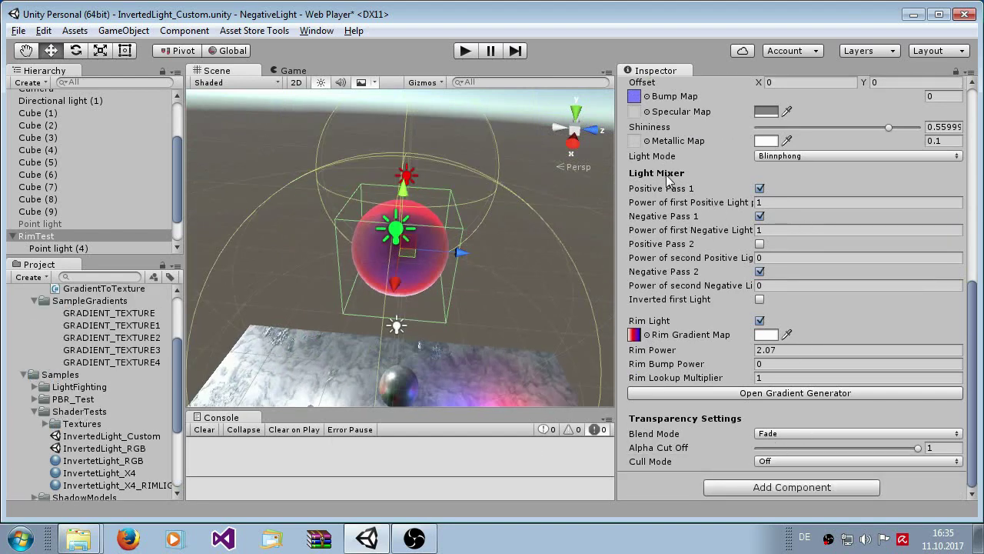
scroll(35, 391, up, 3)
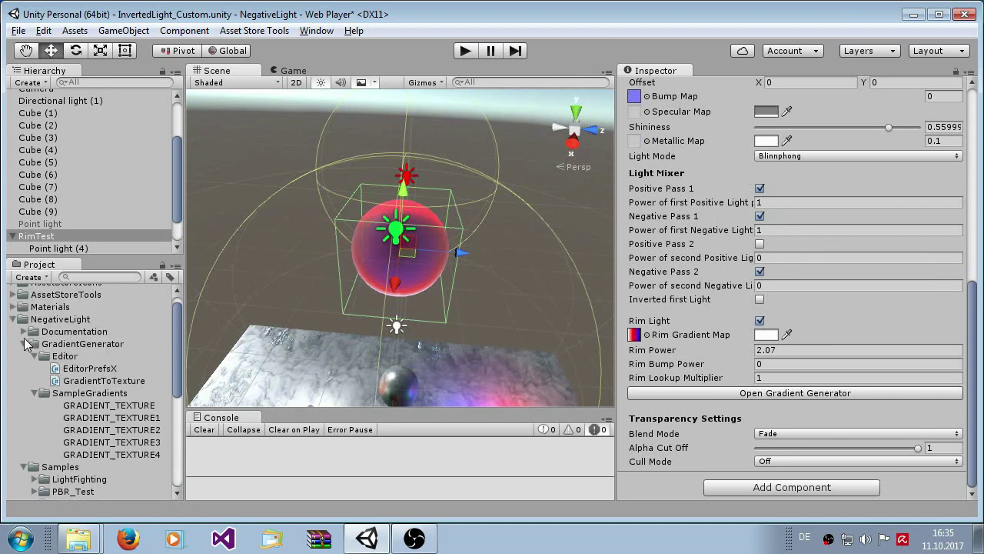
Collapse GradientGenerator and expand the NegativeLight LightFighting samples folder
click(13, 319)
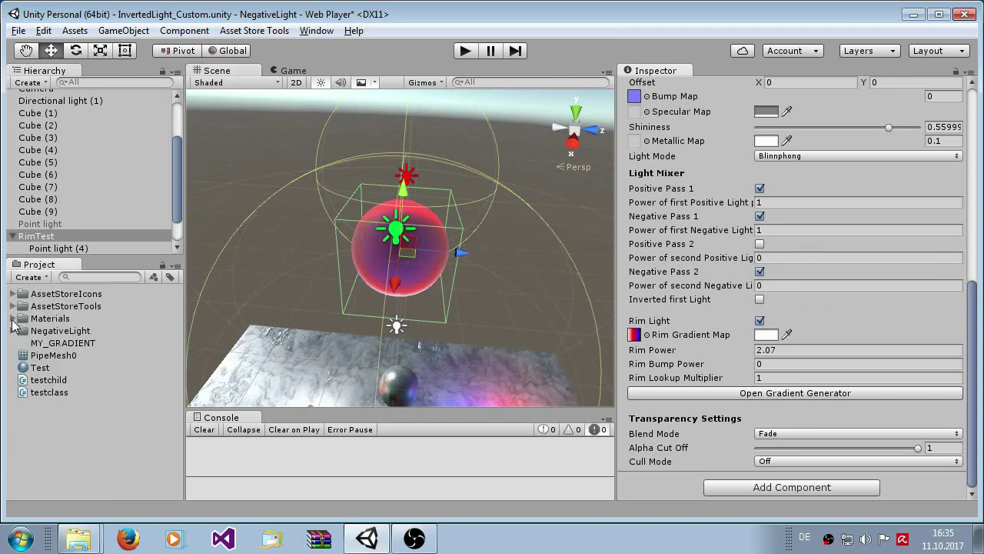
click(13, 331)
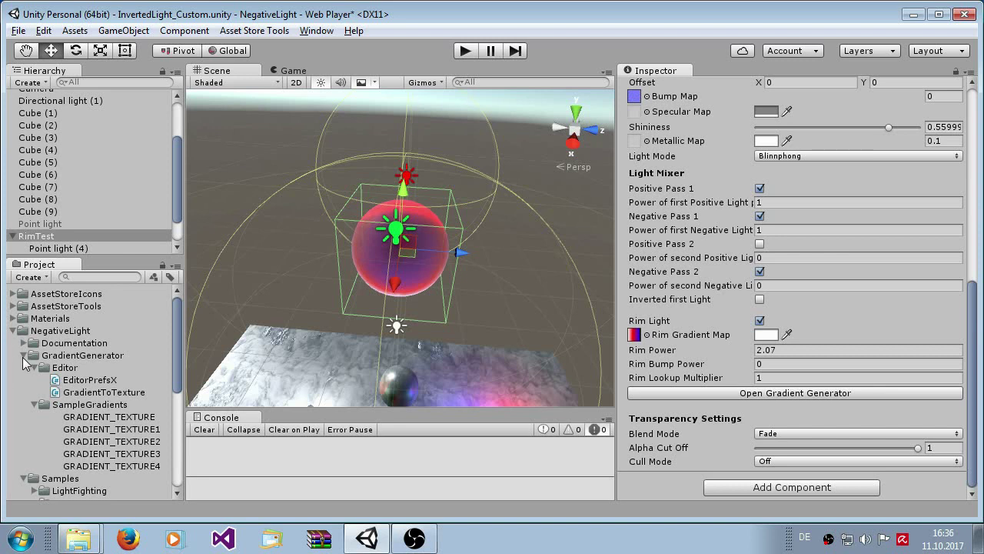
click(23, 356)
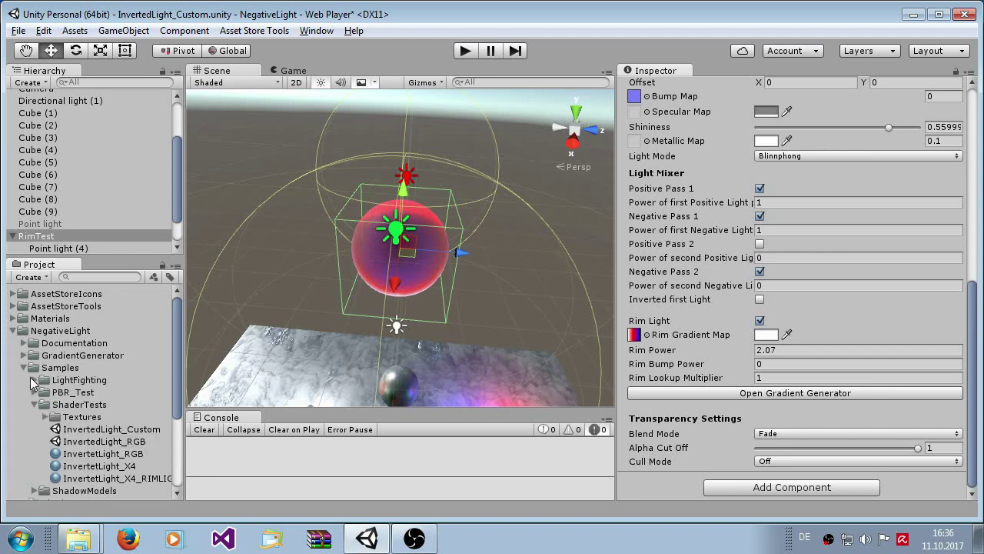
scroll(33, 384, down, 3)
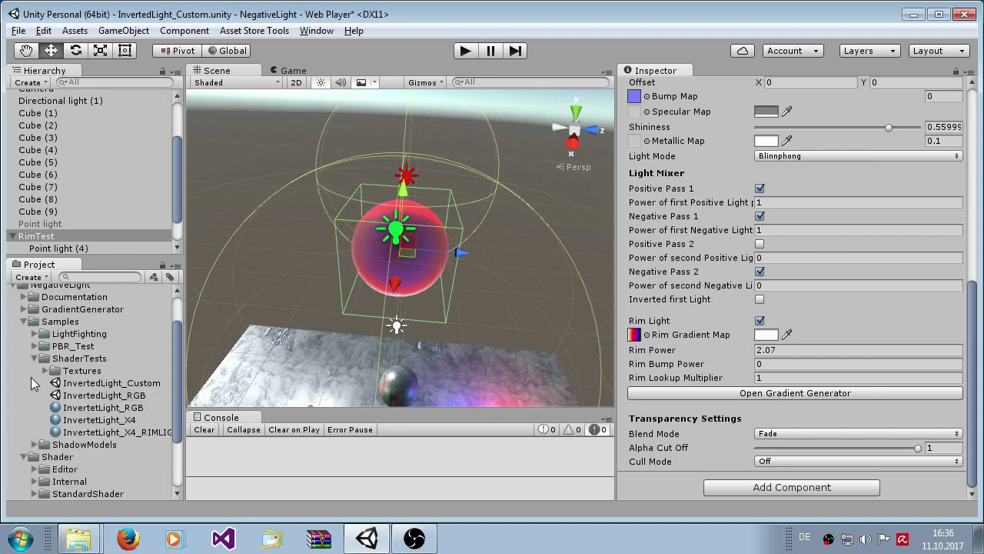
click(34, 333)
Open the InvertedLight_LightVSDark scene without saving, then frame the LightTests cube
double_click(107, 346)
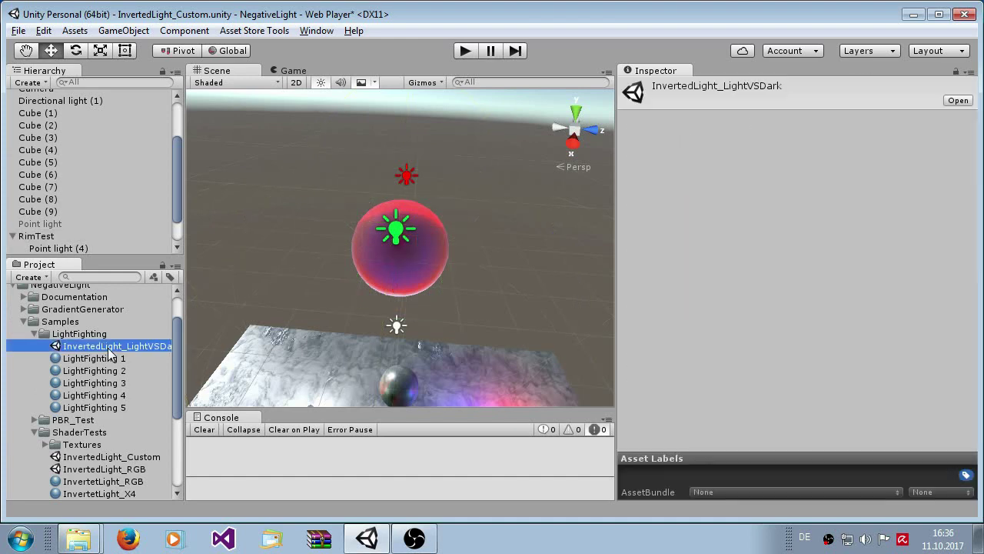
click(570, 299)
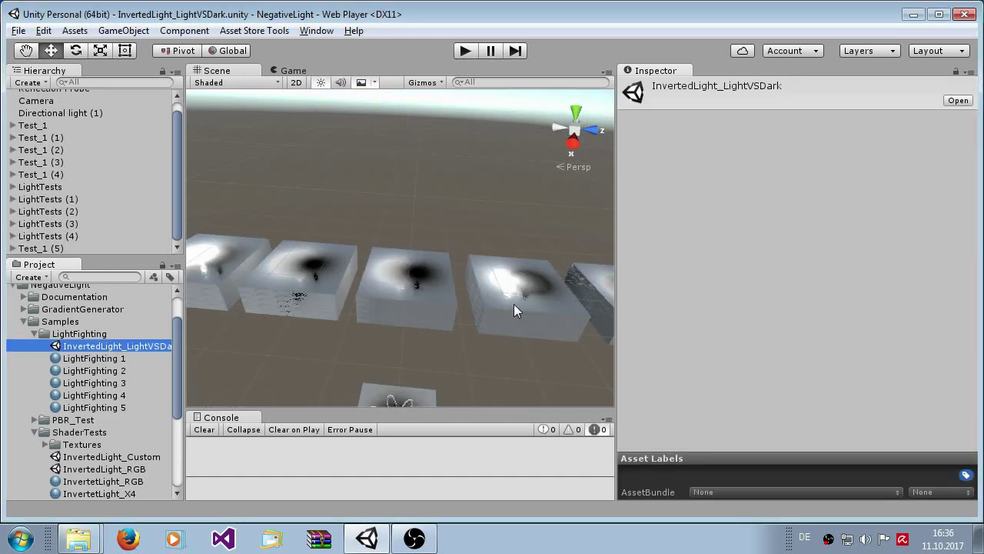
click(452, 223)
right_drag(540, 229, 490, 258)
click(489, 258)
double_click(36, 189)
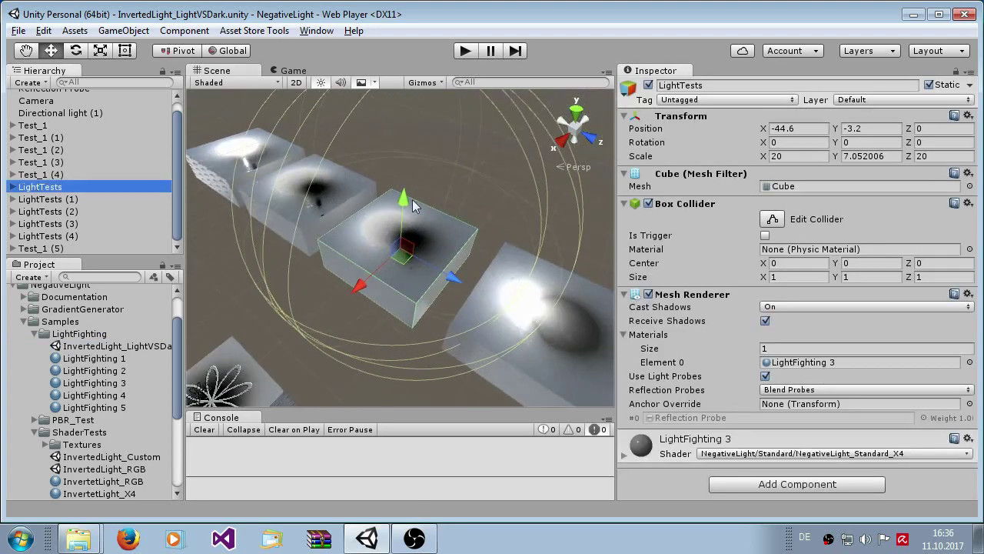
Select LightTests (4) and expand its LightFighting 1 material to see the Negative Light Mixer passes at power 2
click(493, 187)
right_drag(493, 187, 545, 272)
scroll(544, 269, down, 5)
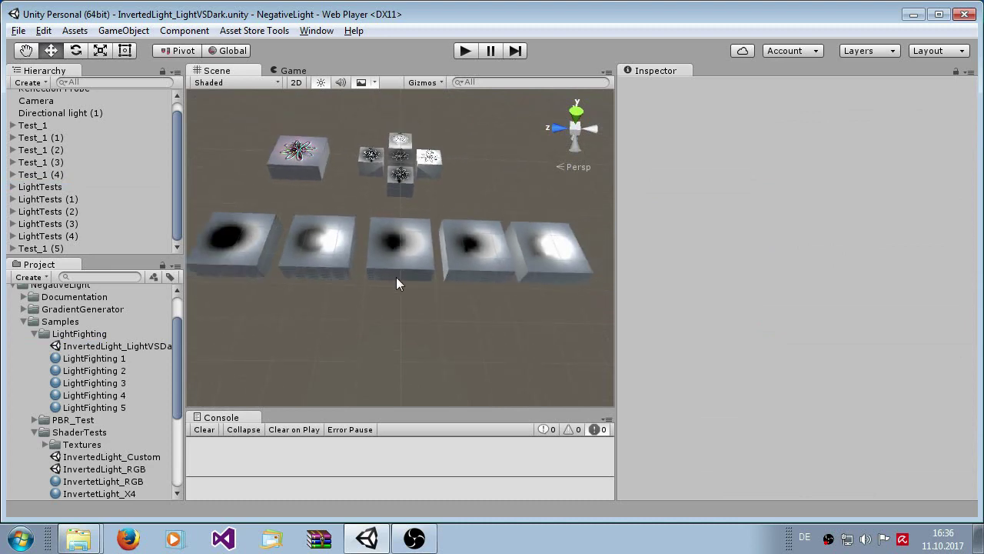
scroll(391, 276, up, 6)
click(377, 298)
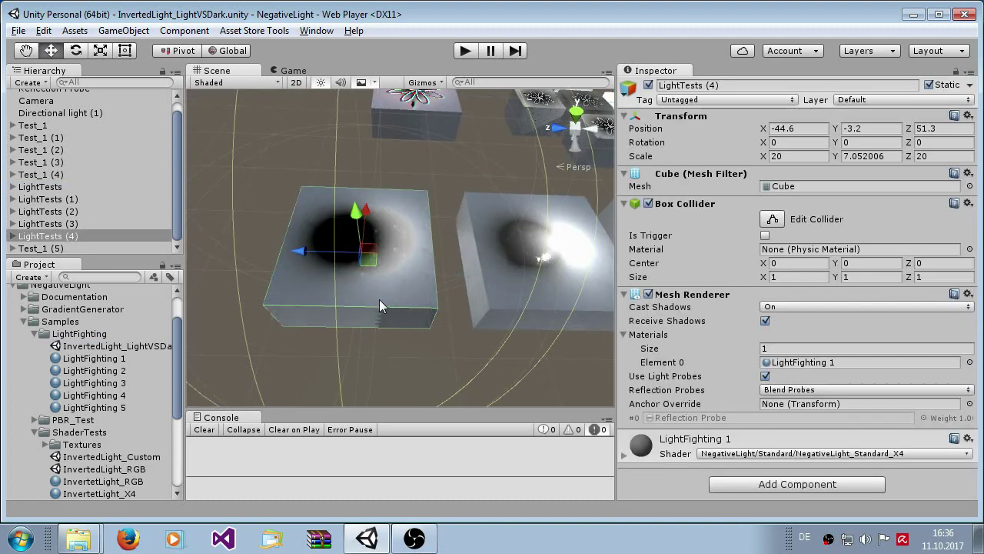
click(631, 450)
scroll(649, 411, down, 10)
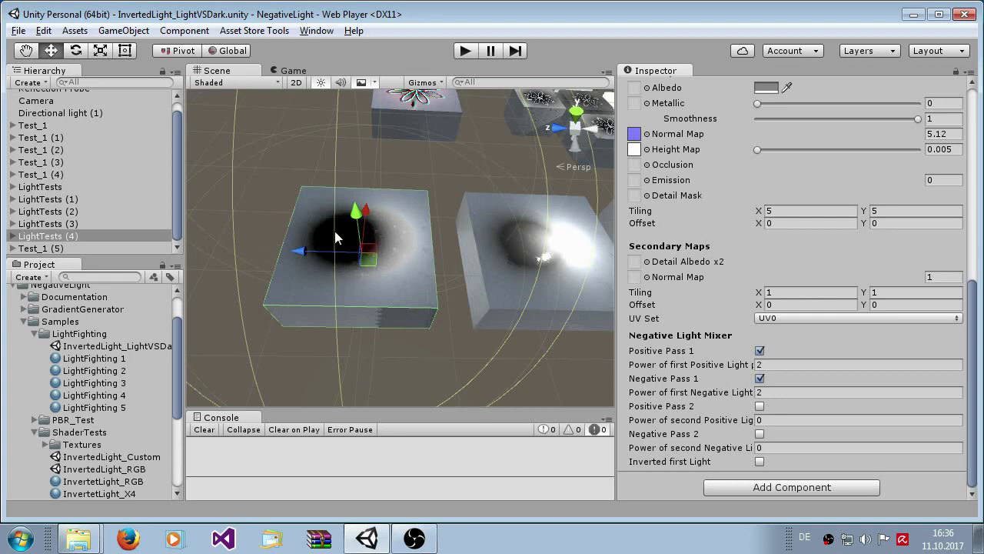
Drag Negative Light (1) along its Z axis to 0.081, shifting the dark spot on the slab
scroll(338, 246, up, 3)
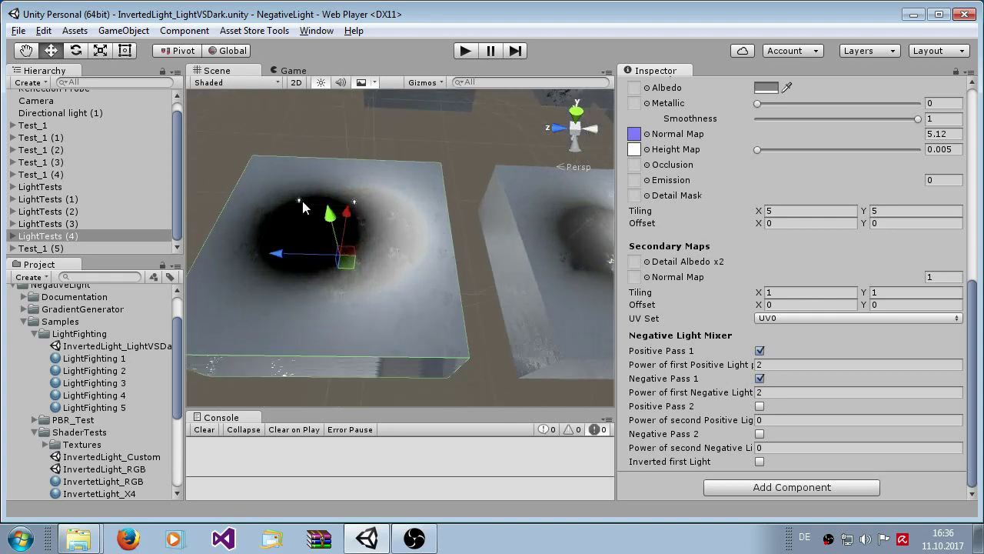
click(300, 204)
click(273, 196)
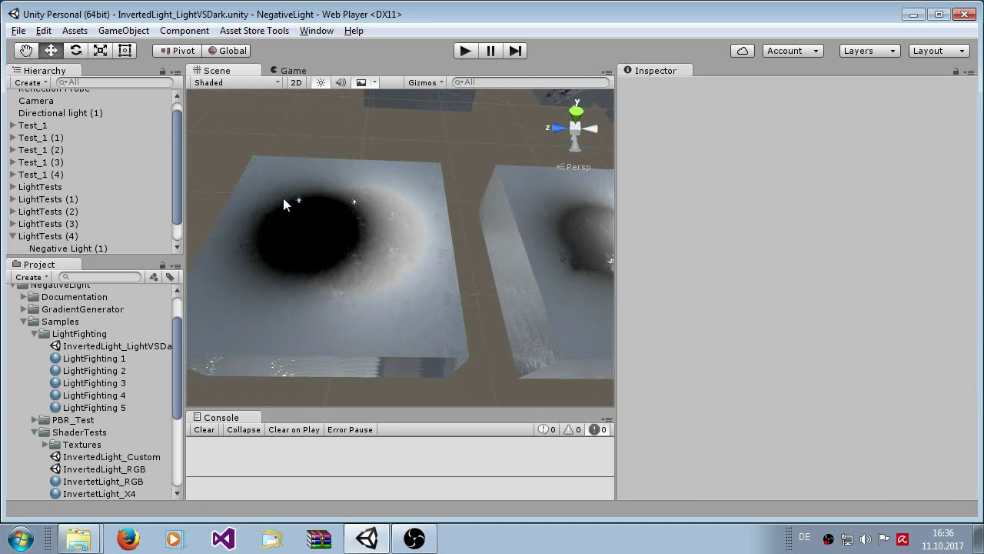
click(299, 202)
drag(264, 200, 269, 223)
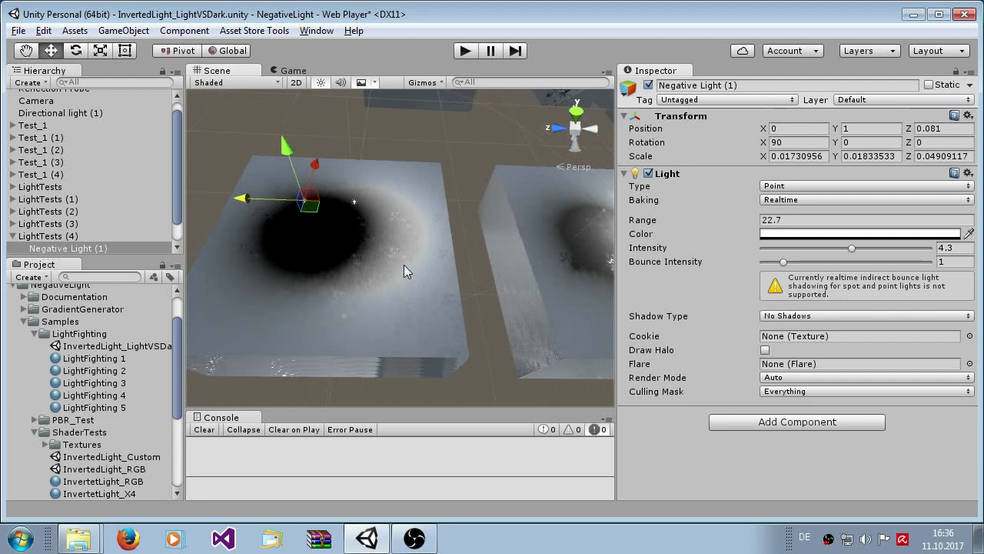
scroll(421, 268, down, 2)
alt+drag(544, 276, 413, 274)
Select the LightTests (3) box and expand its LightFighting 2 material properties
click(421, 285)
scroll(428, 284, up, 5)
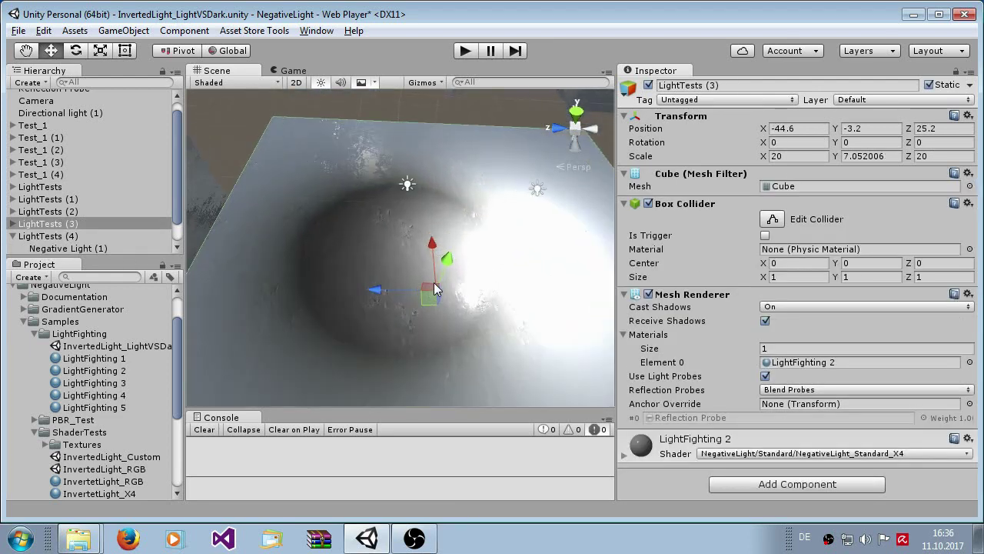
click(307, 193)
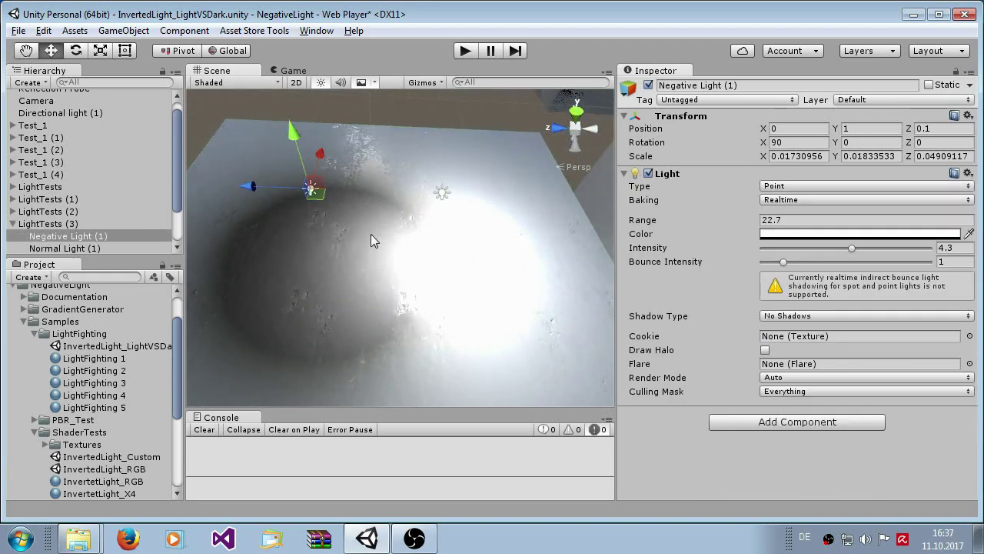
click(411, 303)
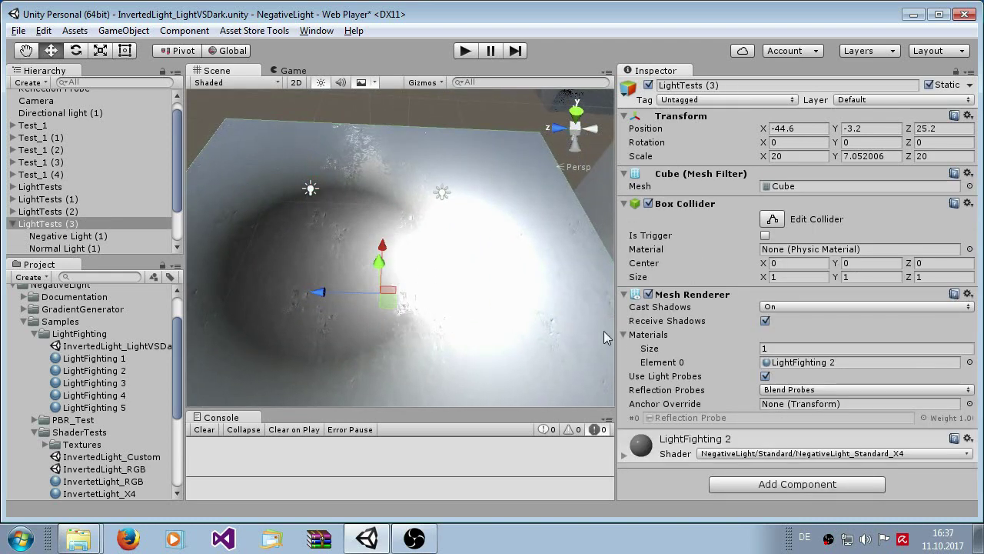
click(632, 453)
scroll(673, 434, down, 10)
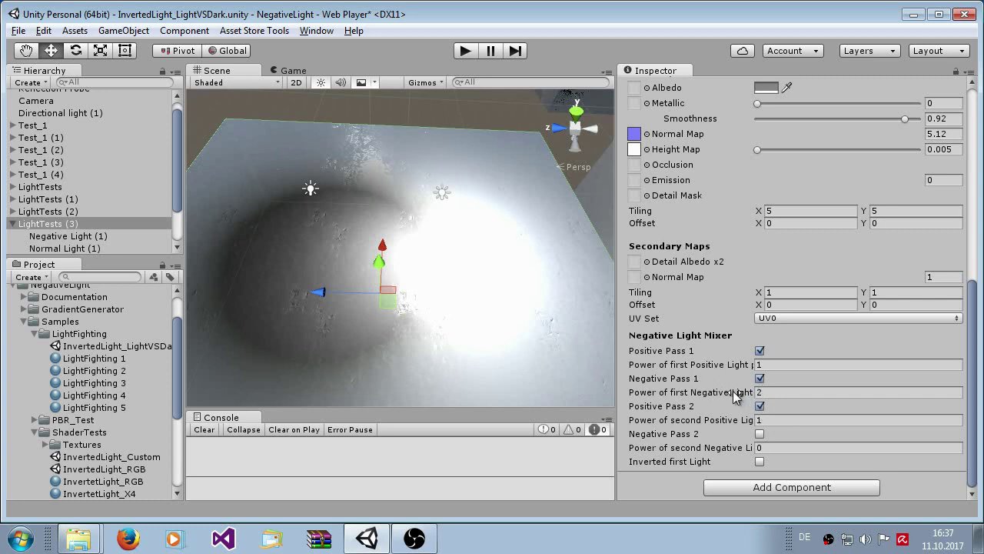
Slide Negative Light (1) along Z across the box and back against the normal light
click(48, 239)
mouse_move(255, 198)
mouse_down()
mouse_move(376, 200)
mouse_move(193, 198)
mouse_move(374, 207)
mouse_up()
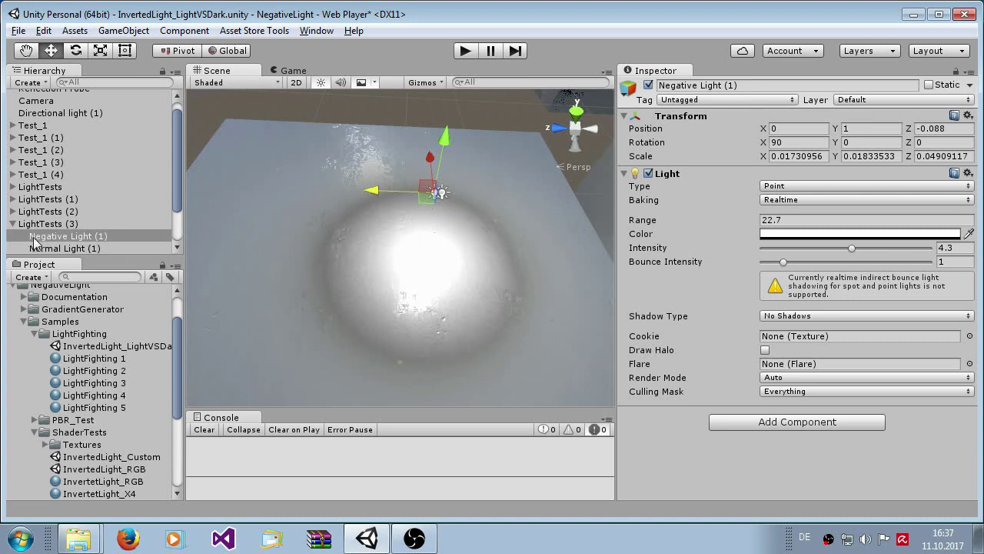
drag(395, 199, 266, 228)
scroll(488, 266, down, 3)
middle_drag(487, 266, 449, 331)
Select the LightTests box and expand its LightFighting 3 material properties
click(449, 331)
scroll(335, 209, up, 3)
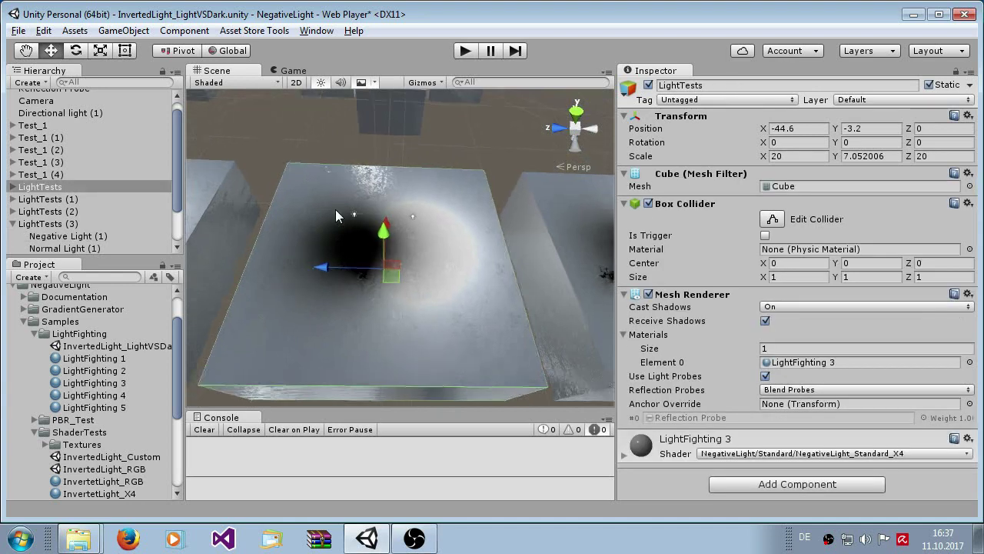
click(648, 446)
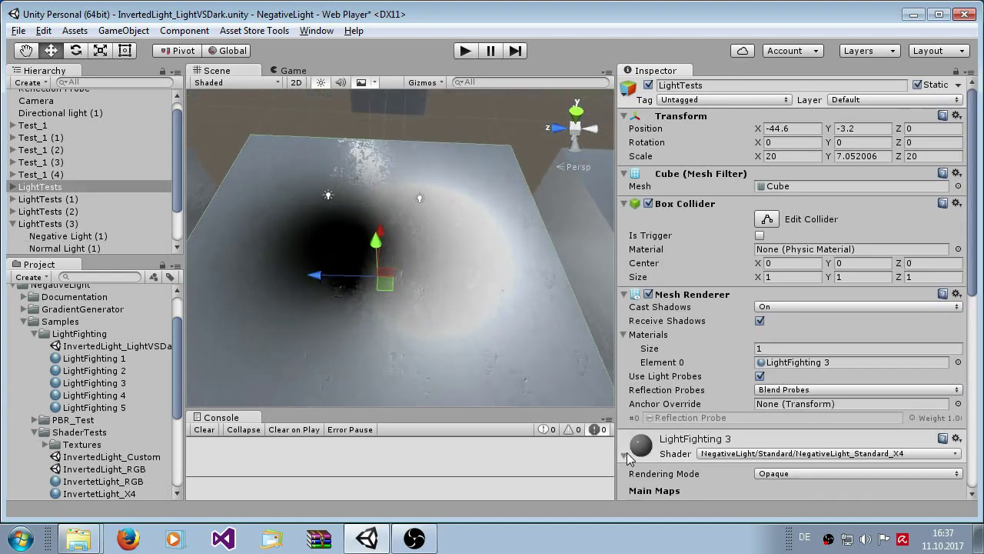
scroll(644, 442, down, 8)
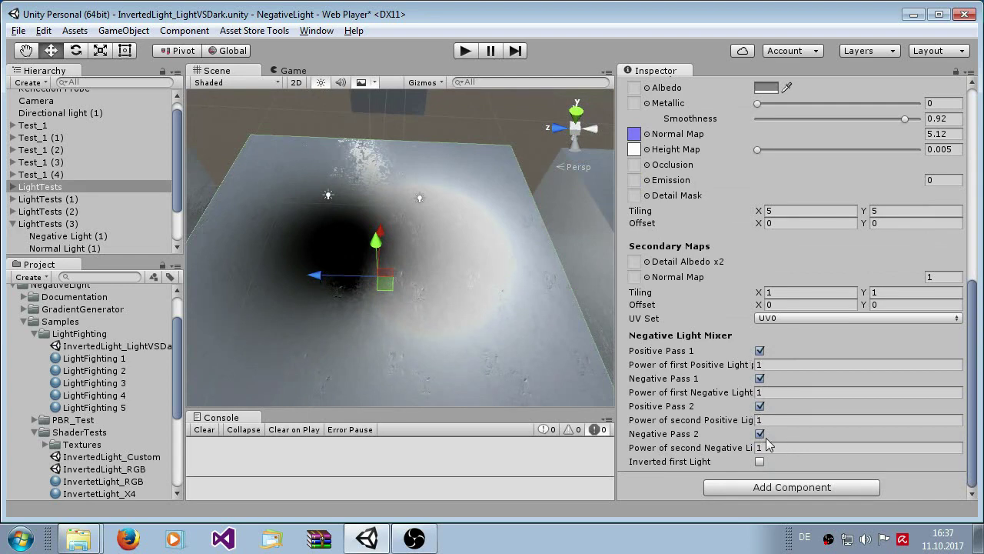
Slide Negative Light (1) to Z 0.025 on the first plane, then select the LightTests (1) cube
click(328, 196)
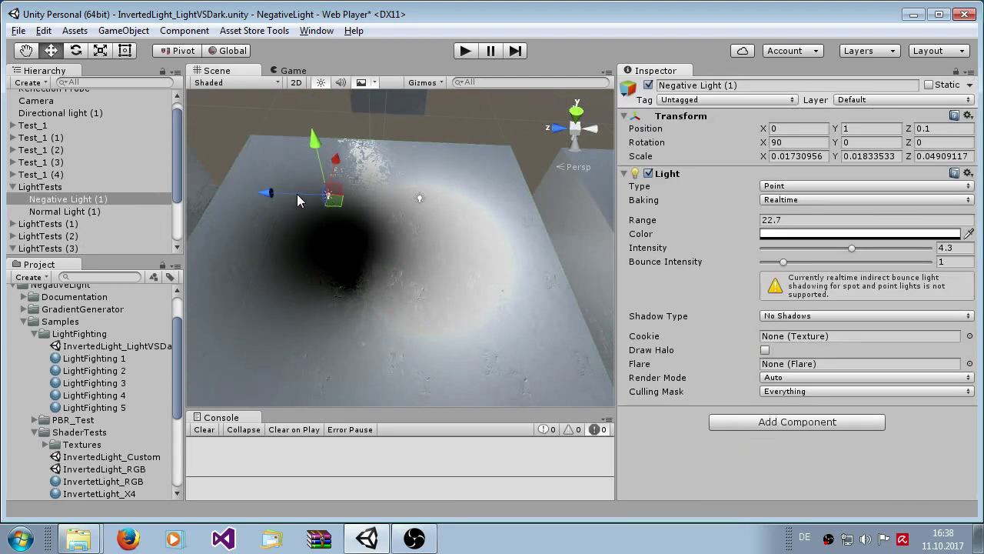
drag(296, 194, 315, 285)
scroll(339, 245, up, 3)
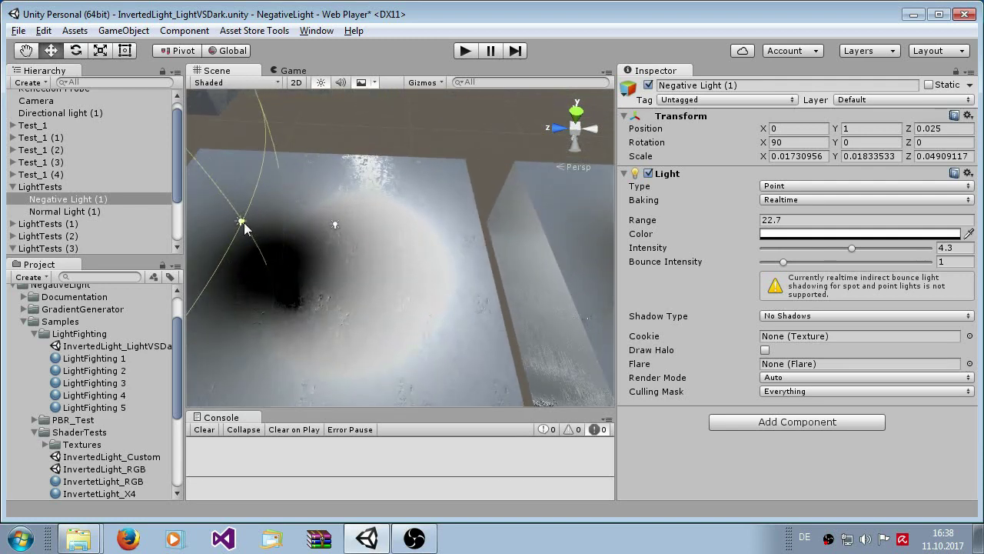
click(238, 224)
click(240, 223)
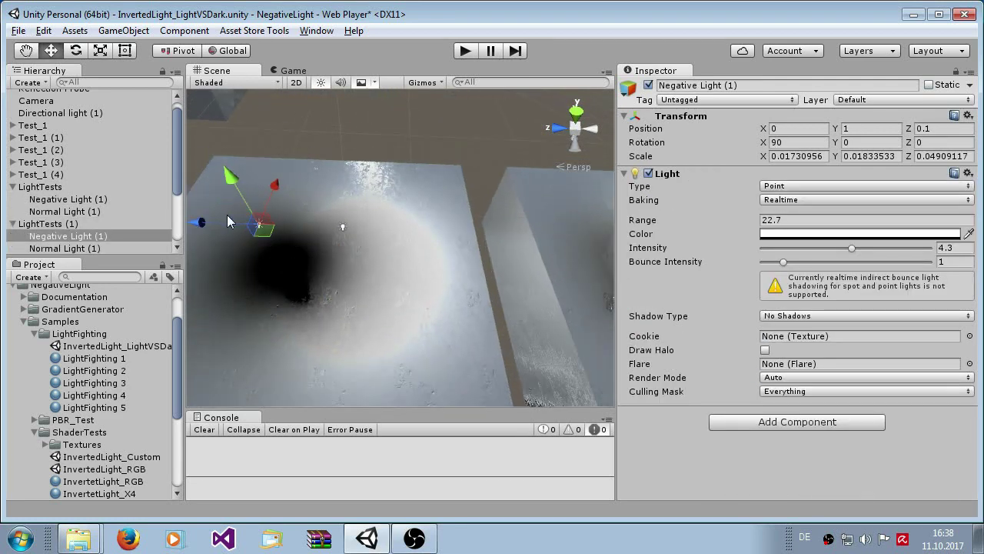
click(218, 221)
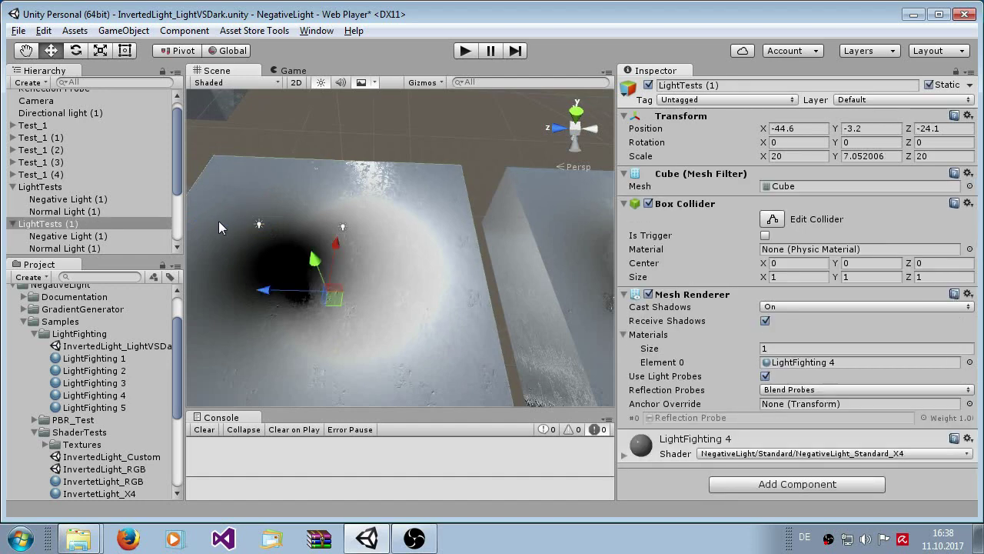
Move the negative lights on the next two planes, the second ending at Position Z 0.155
click(260, 228)
drag(220, 229, 243, 258)
scroll(293, 276, down, 5)
middle_drag(435, 257, 308, 252)
scroll(377, 256, up, 5)
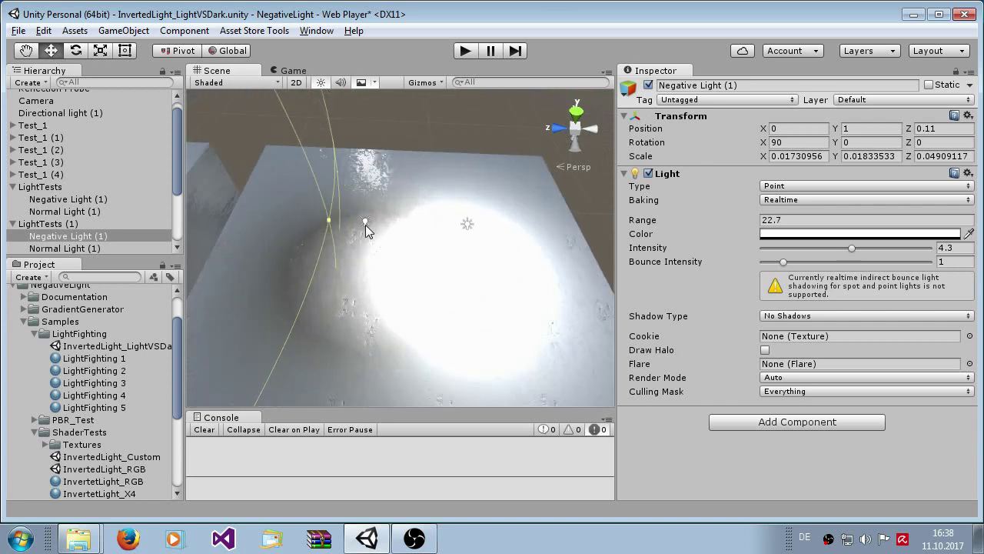
click(365, 225)
drag(363, 223, 415, 254)
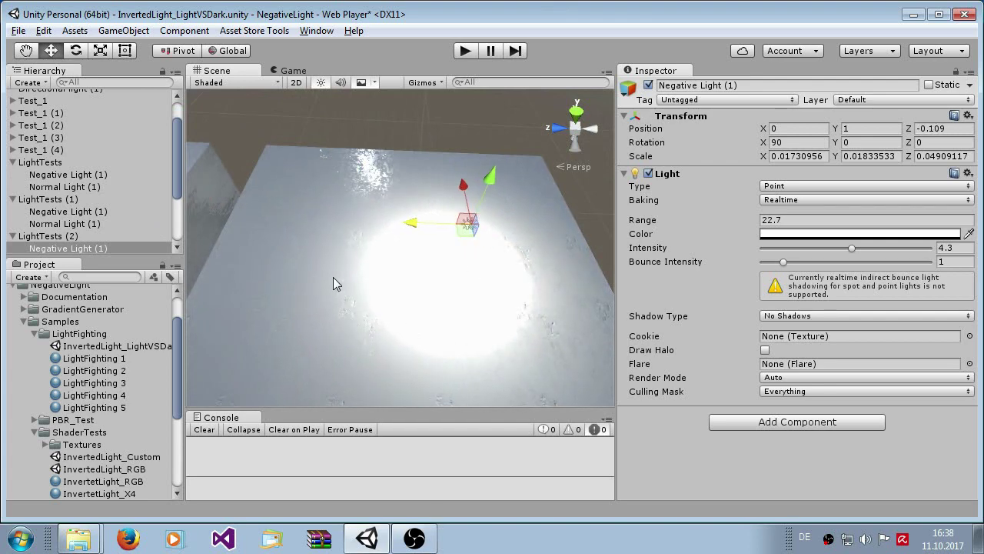
scroll(366, 248, down, 4)
drag(391, 246, 320, 251)
Select LightTests (2) and expand its LightFighting 5 material down to the Negative Light Mixer
click(343, 346)
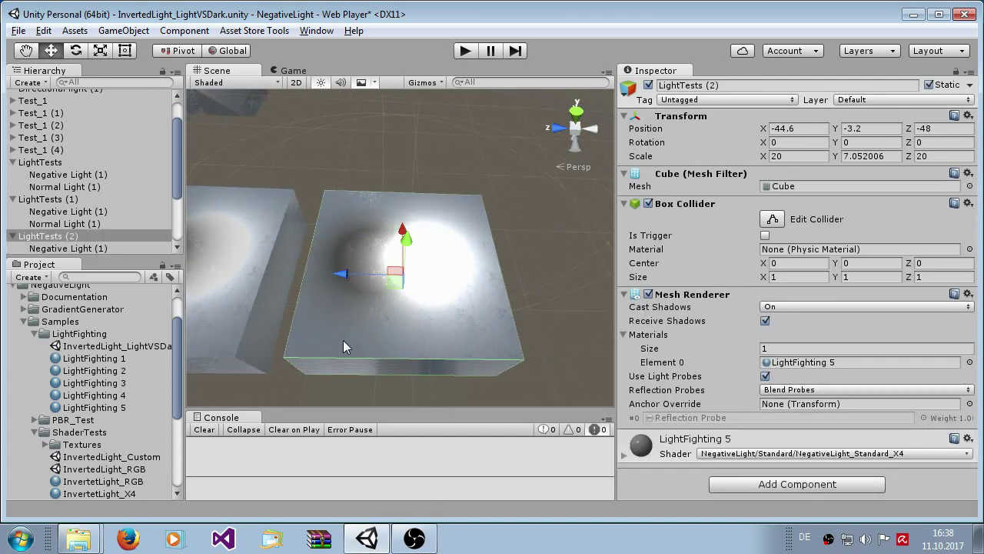
click(626, 453)
scroll(723, 422, down, 10)
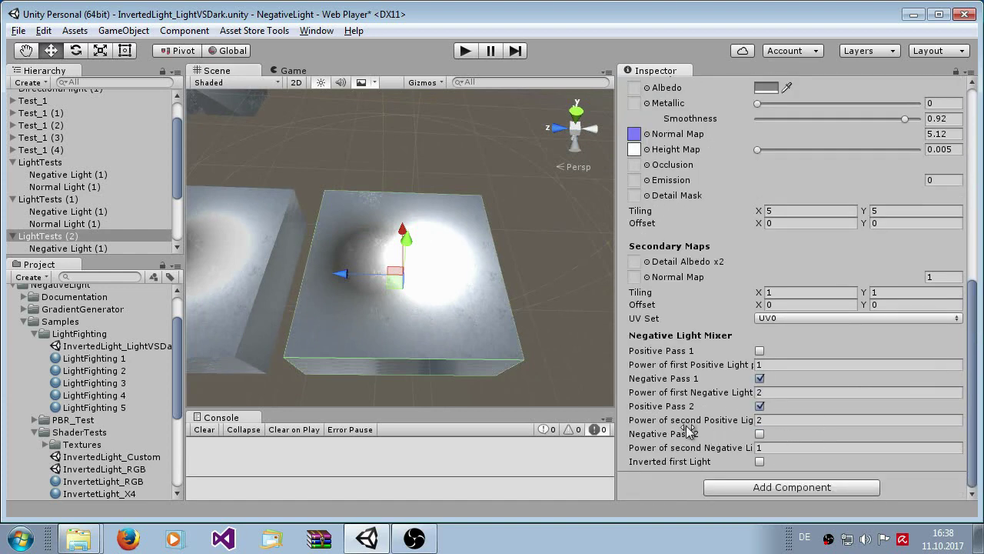
scroll(506, 384, down, 10)
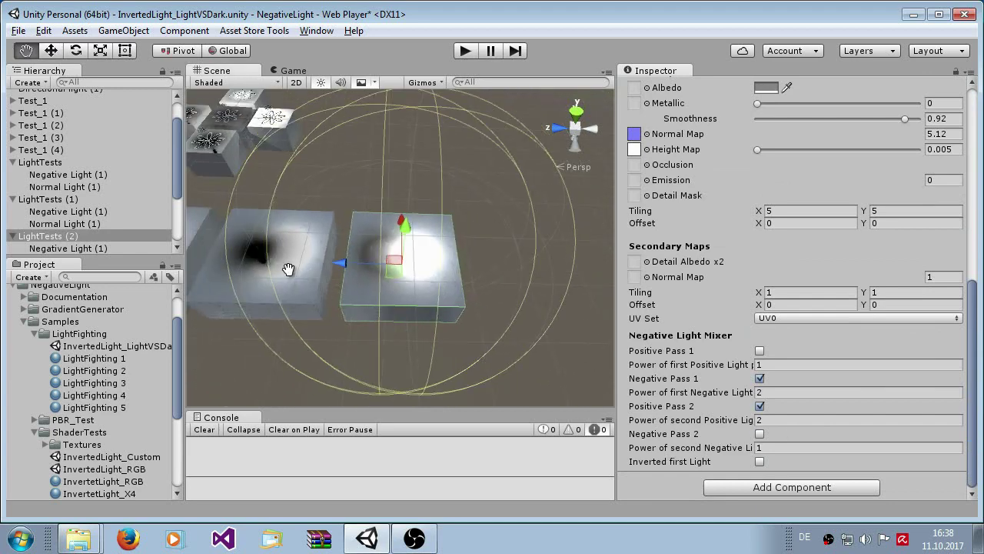
key(q)
key(w)
scroll(463, 319, up, 5)
Centre the view on the flower-textured block and pan across the flower blocks
click(463, 318)
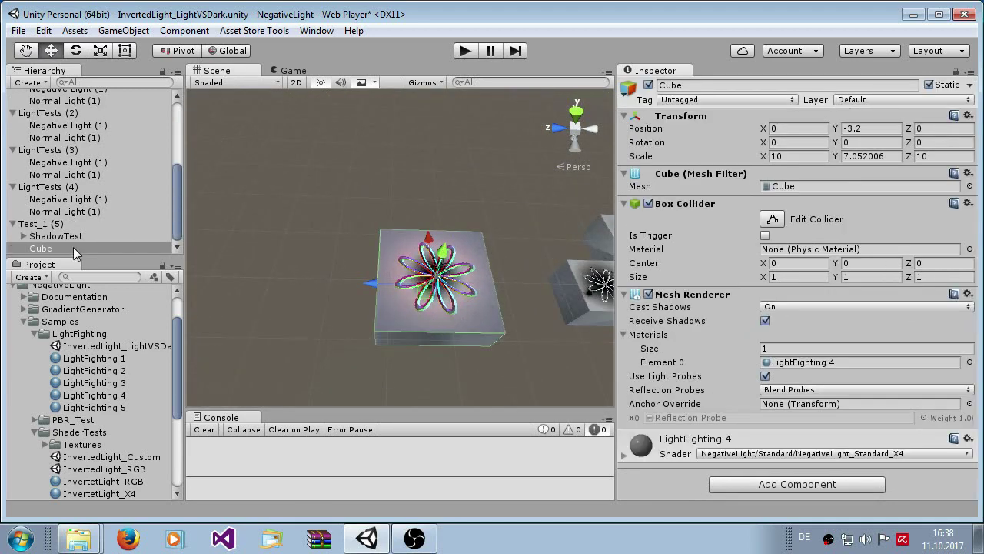
key(f)
click(348, 307)
scroll(523, 254, up, 5)
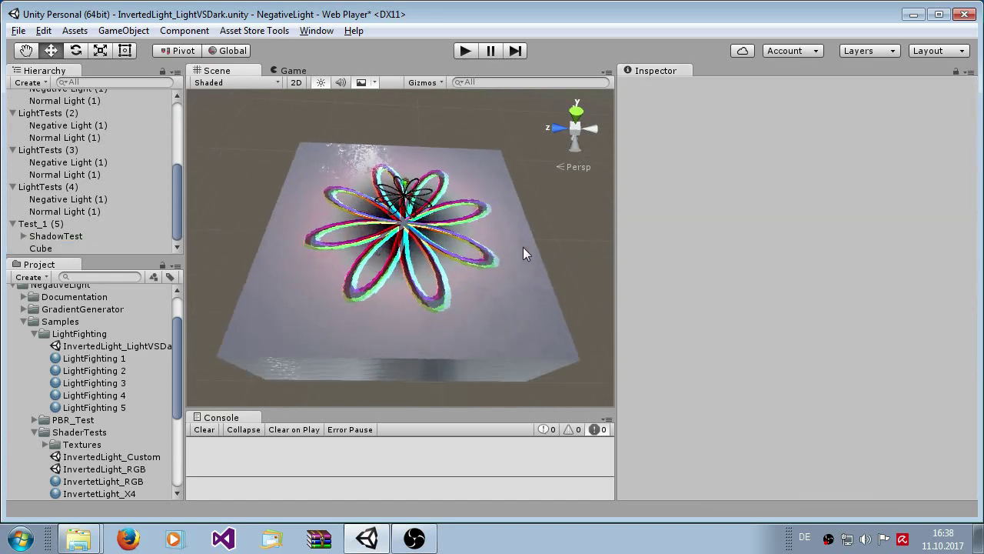
middle_drag(523, 255, 400, 238)
scroll(360, 234, up, 5)
scroll(360, 234, up, 8)
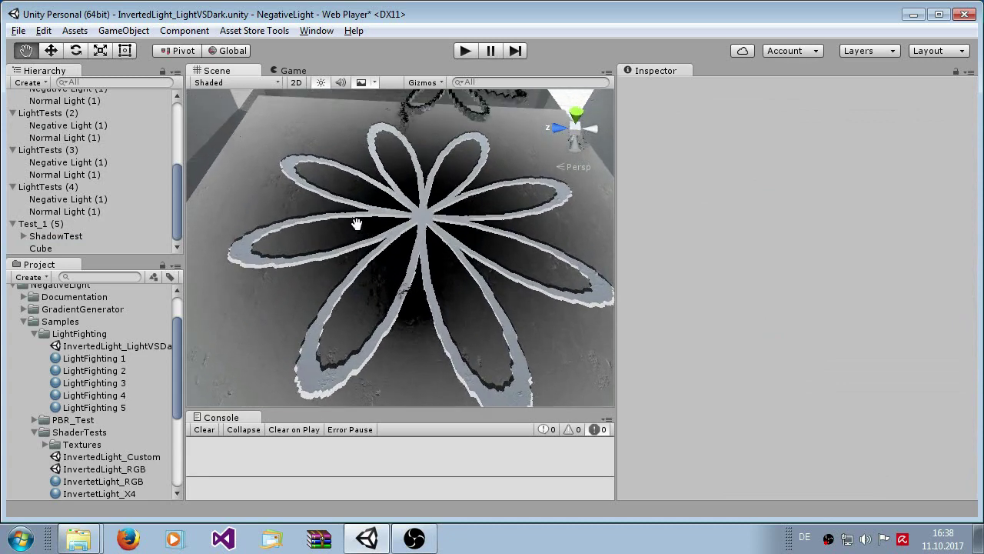
Move the shadow test's Normal Light along Z, then undo it back to Position Z 0
click(383, 150)
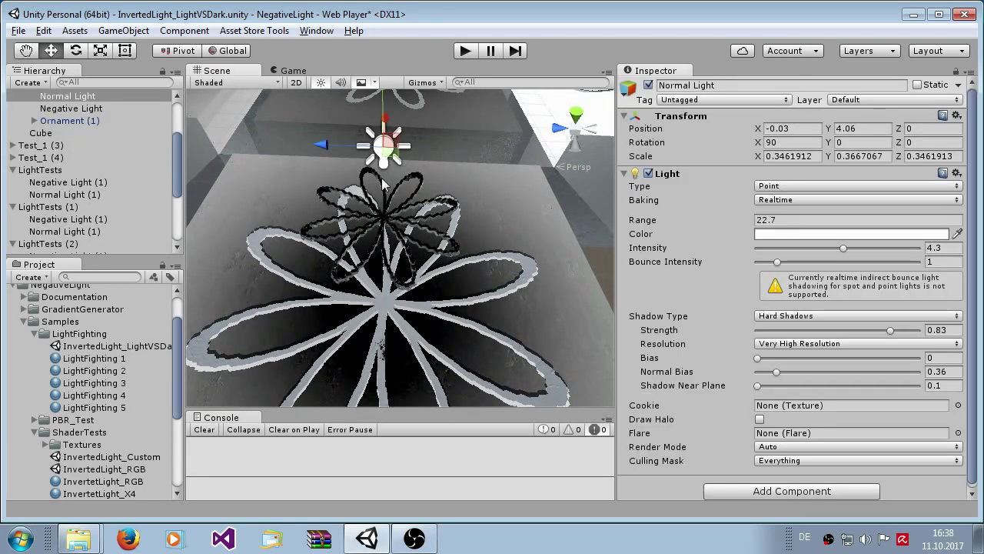
scroll(338, 187, down, 5)
scroll(77, 134, up, 2)
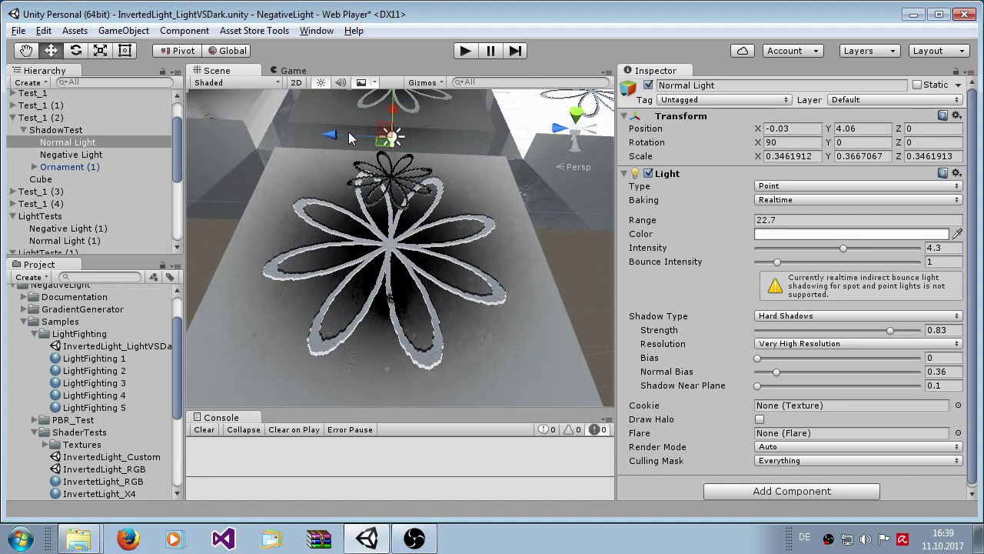
drag(348, 134, 351, 137)
key(ctrl+z)
Orbit the view in close above the flower ornament
scroll(355, 260, up, 3)
alt+drag(355, 259, 321, 266)
scroll(454, 289, down, 5)
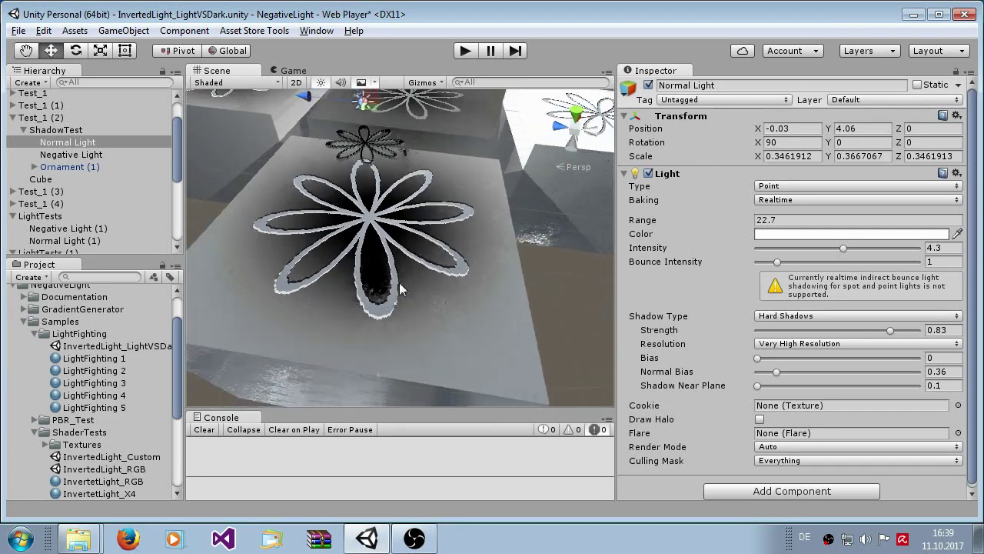
scroll(480, 314, up, 3)
click(583, 300)
scroll(303, 308, up, 3)
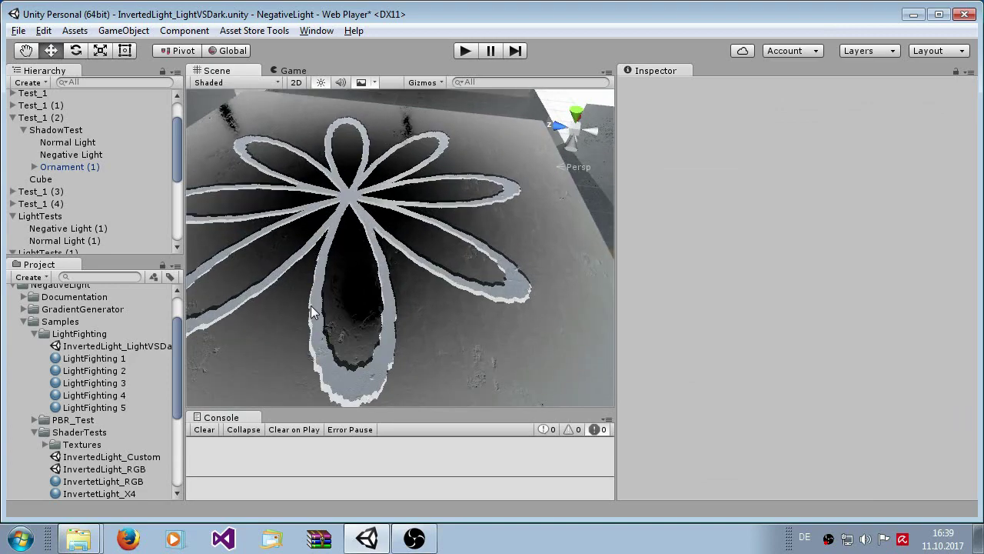
alt+drag(258, 240, 423, 230)
middle_drag(423, 231, 254, 323)
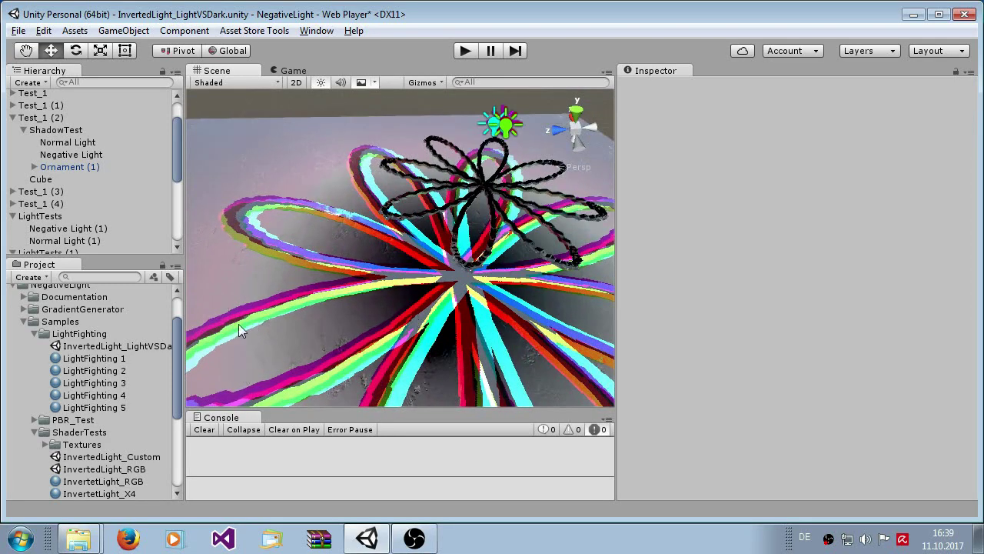
scroll(446, 323, down, 5)
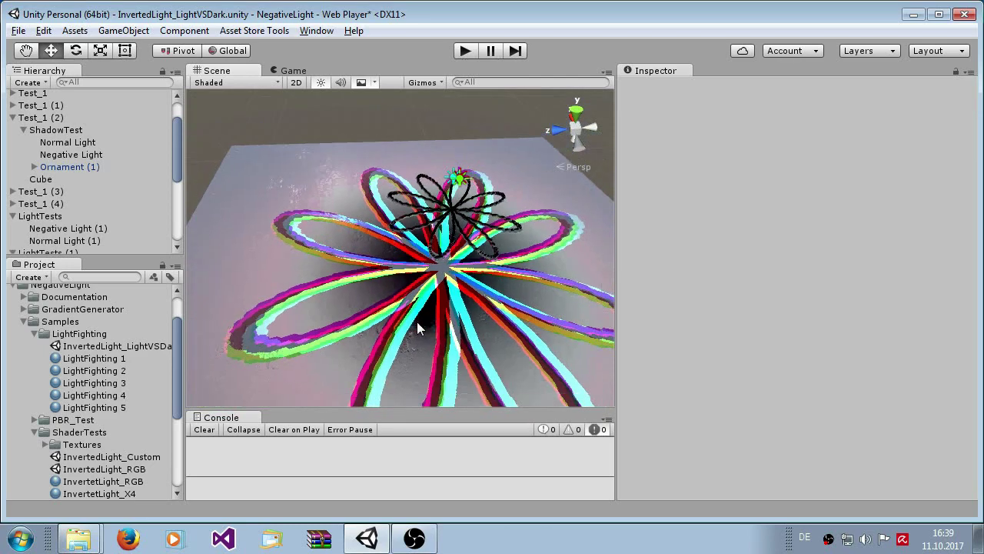
alt+drag(446, 323, 343, 339)
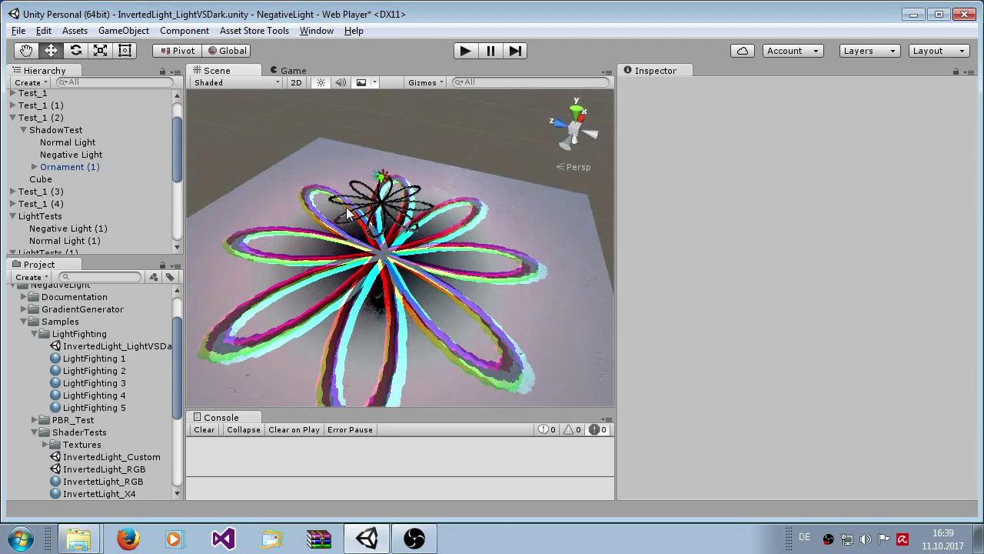
scroll(351, 212, up, 5)
Select Ornament (1) and scale it down, shrinking its coloured flower shadow
click(354, 171)
scroll(353, 171, down, 5)
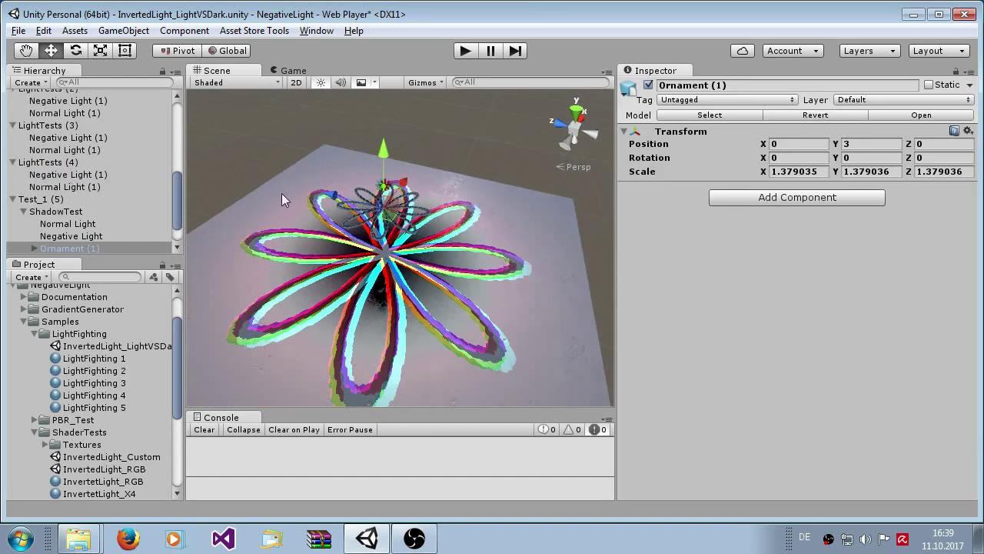
scroll(62, 223, down, 1)
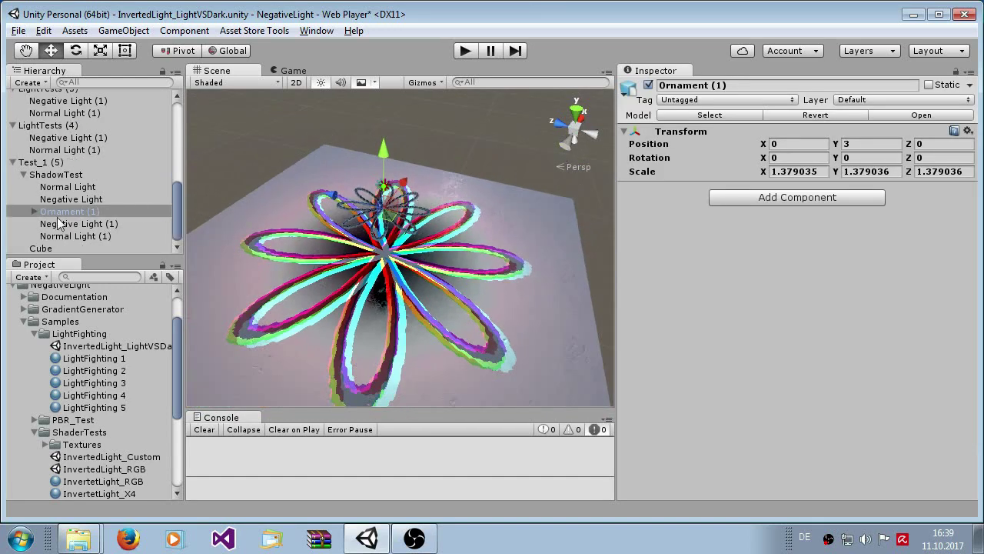
click(34, 210)
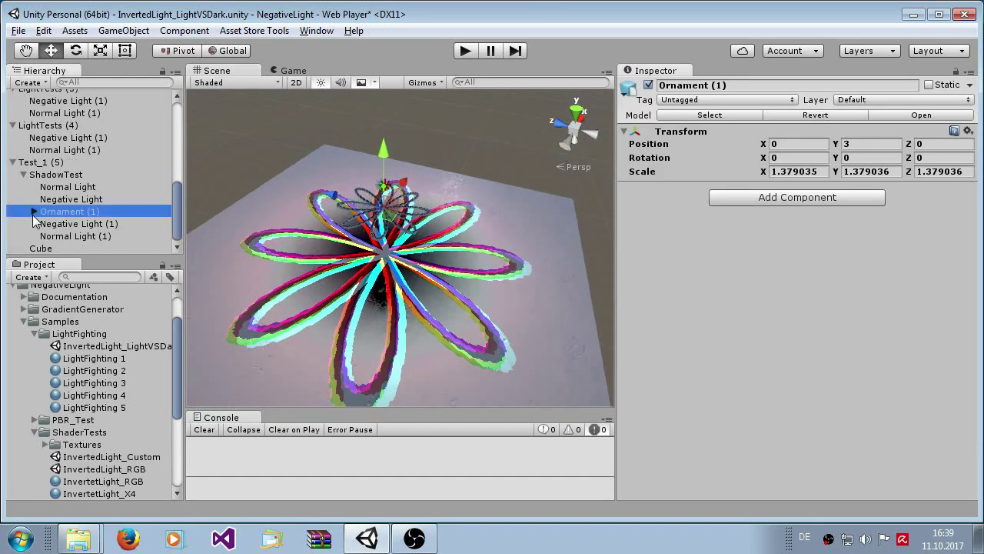
click(91, 51)
mouse_move(382, 214)
mouse_down()
mouse_move(442, 201)
mouse_move(285, 200)
mouse_move(592, 278)
mouse_move(892, 374)
mouse_move(577, 266)
mouse_move(422, 235)
mouse_move(384, 215)
mouse_move(392, 218)
mouse_up()
Orbit to the other test cubes and expand ShadowModels to list TestMesh, TestMesh1 and TestMesh2
scroll(281, 204, down, 3)
click(251, 179)
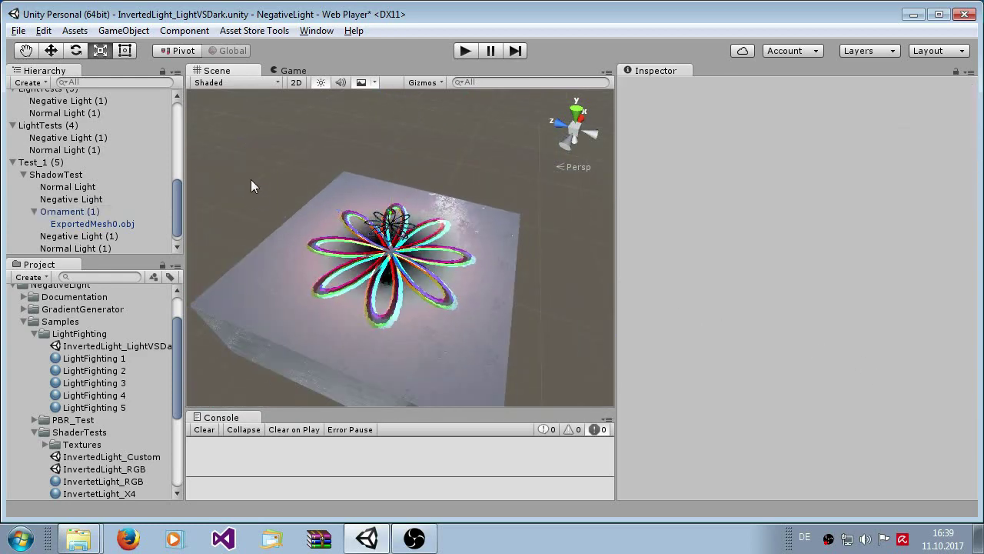
scroll(250, 179, down, 6)
alt+drag(337, 182, 416, 258)
scroll(115, 393, down, 3)
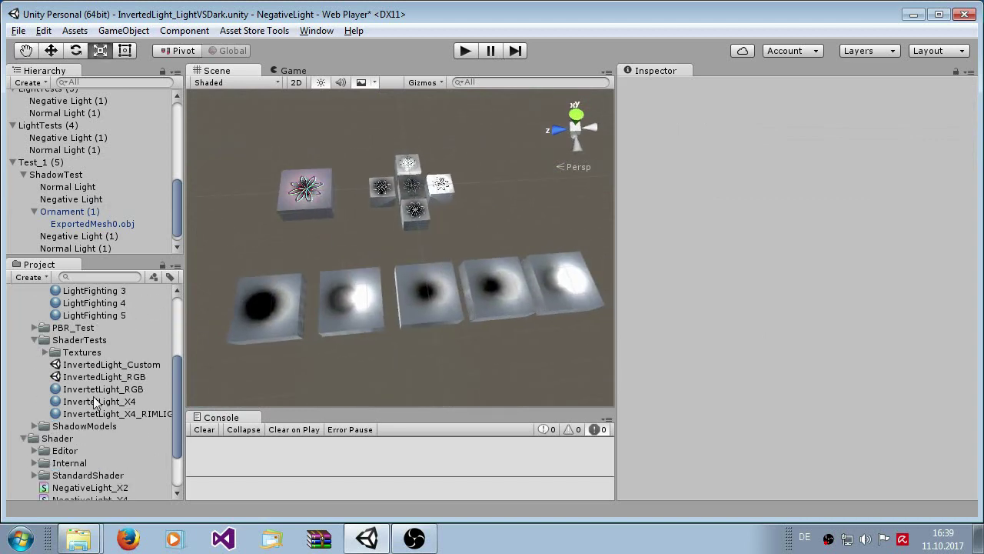
scroll(100, 391, down, 1)
scroll(100, 390, up, 3)
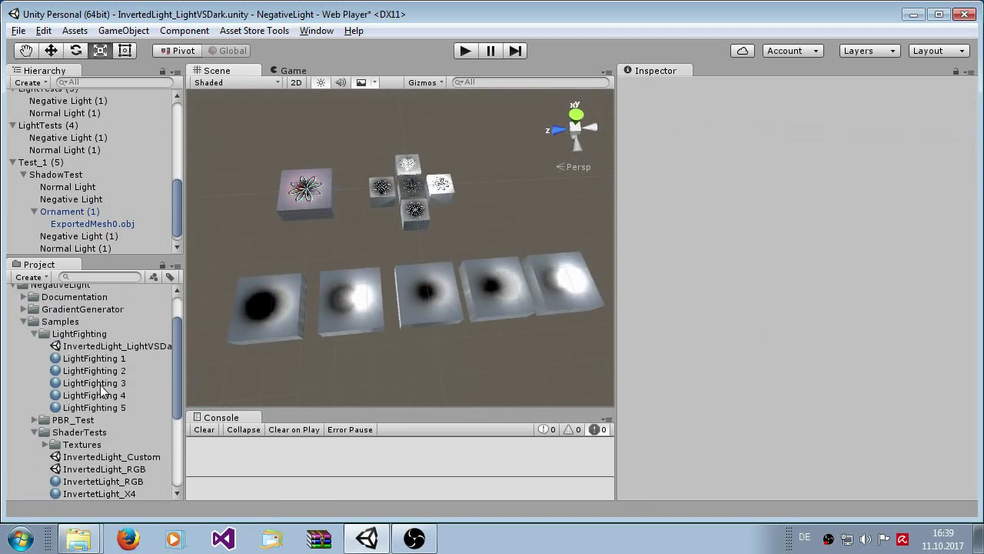
scroll(88, 398, down, 2)
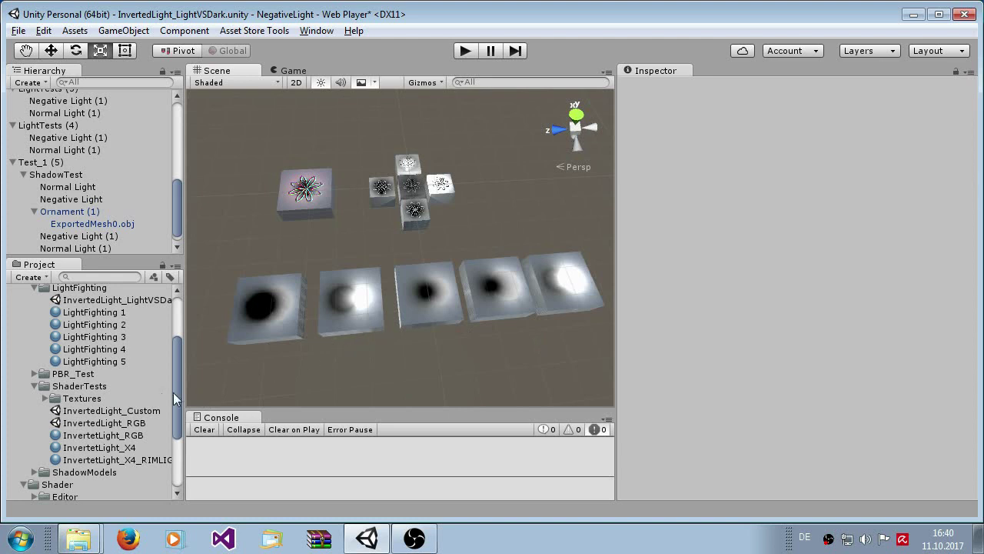
click(33, 472)
scroll(36, 423, down, 3)
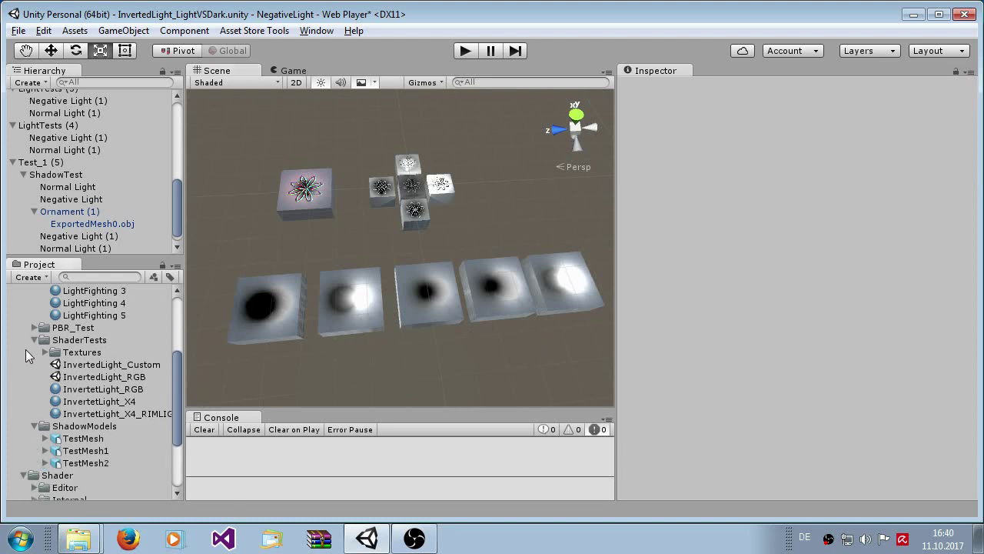
Open the InvertedLight_RGB scene without saving and frame the floor Cube
double_click(112, 377)
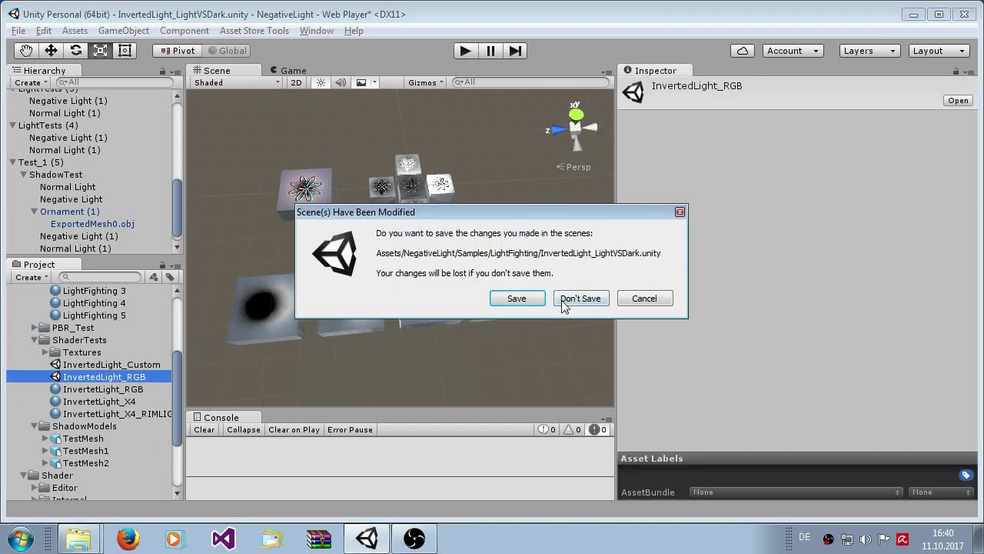
click(565, 301)
click(397, 209)
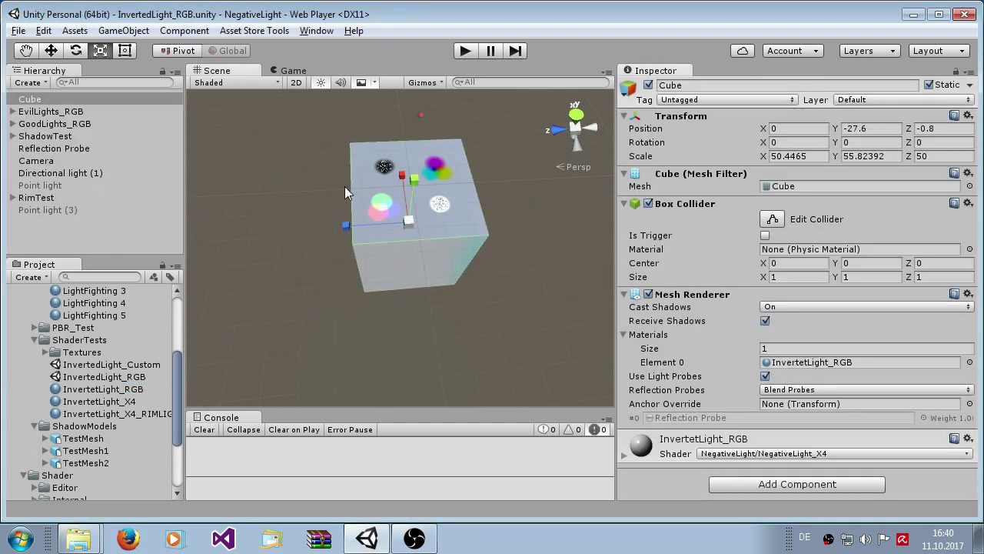
click(287, 202)
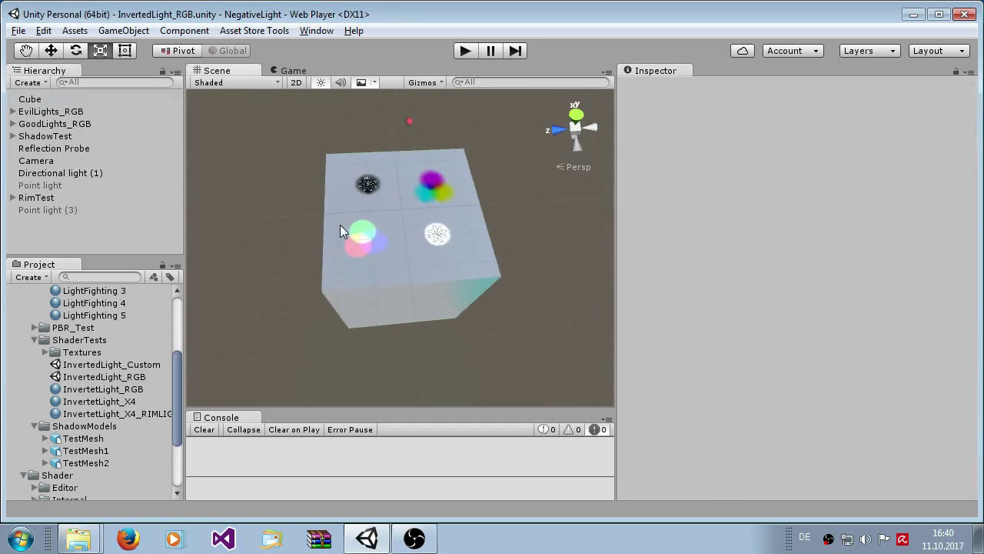
alt+drag(340, 224, 839, 235)
click(522, 284)
key(f)
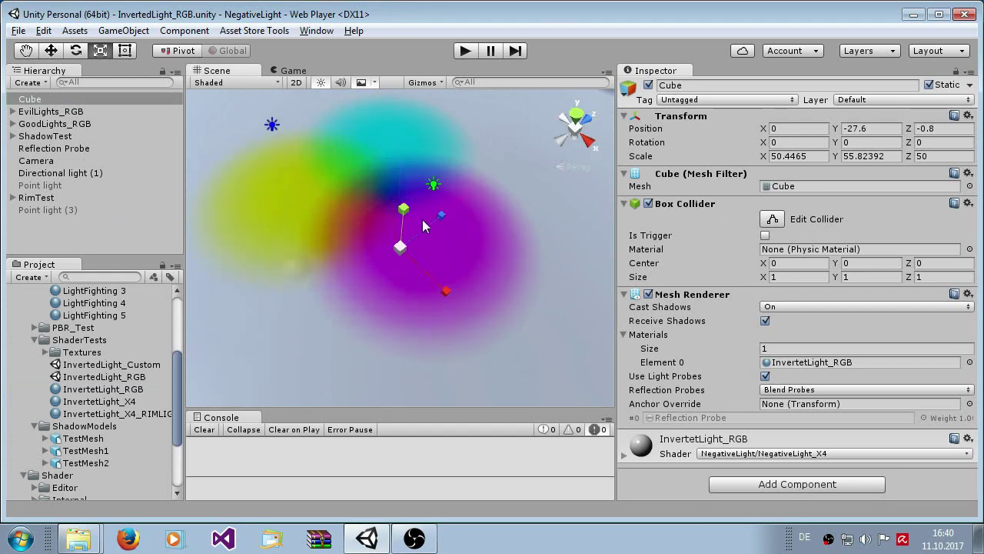
In InvertetLight_RGB, set second negative light power 91.99 and first positive light power 83.17
click(642, 454)
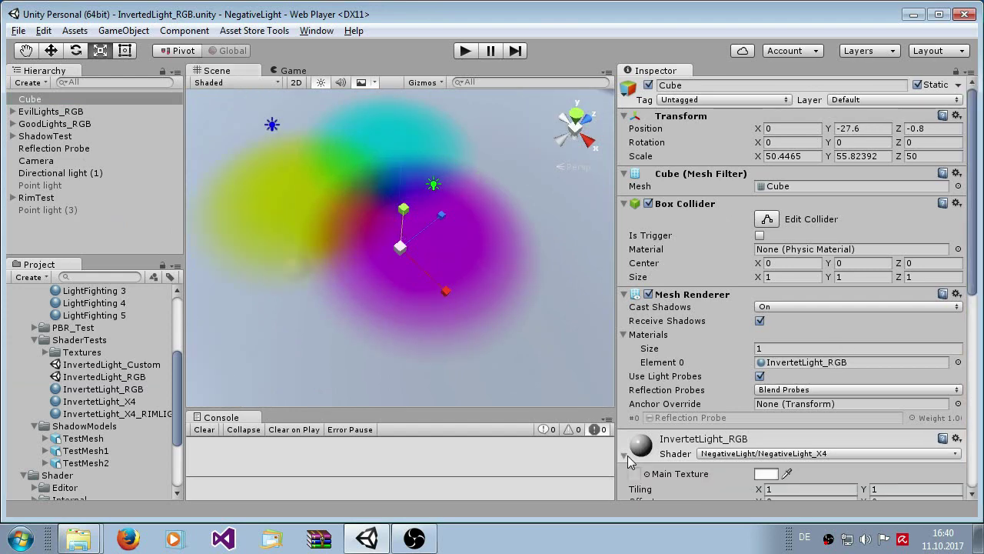
scroll(691, 425, down, 6)
drag(713, 294, 869, 324)
alt+drag(462, 231, 436, 342)
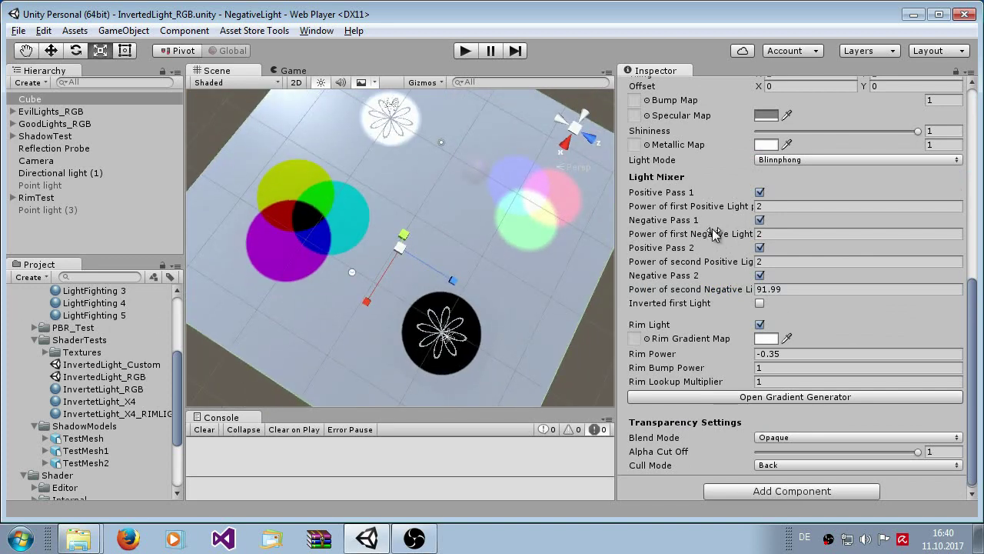
drag(713, 208, 355, 242)
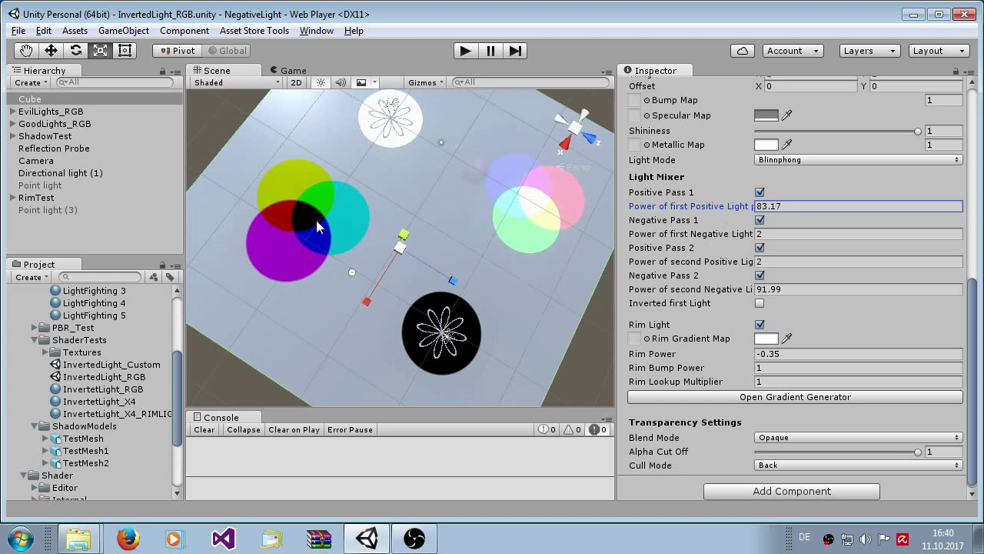
middle_drag(316, 225, 463, 265)
scroll(463, 265, up, 5)
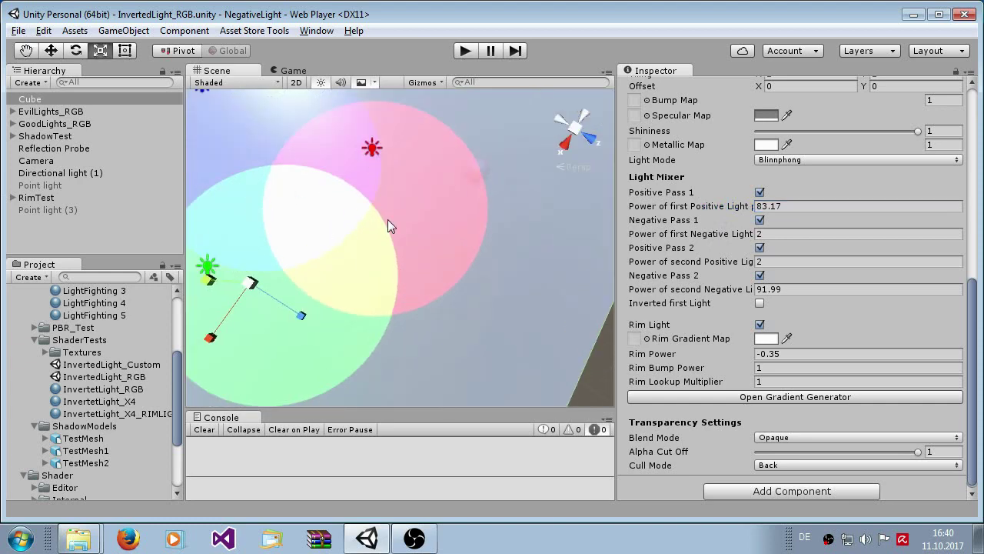
scroll(320, 259, down, 6)
alt+drag(319, 259, 460, 210)
click(471, 188)
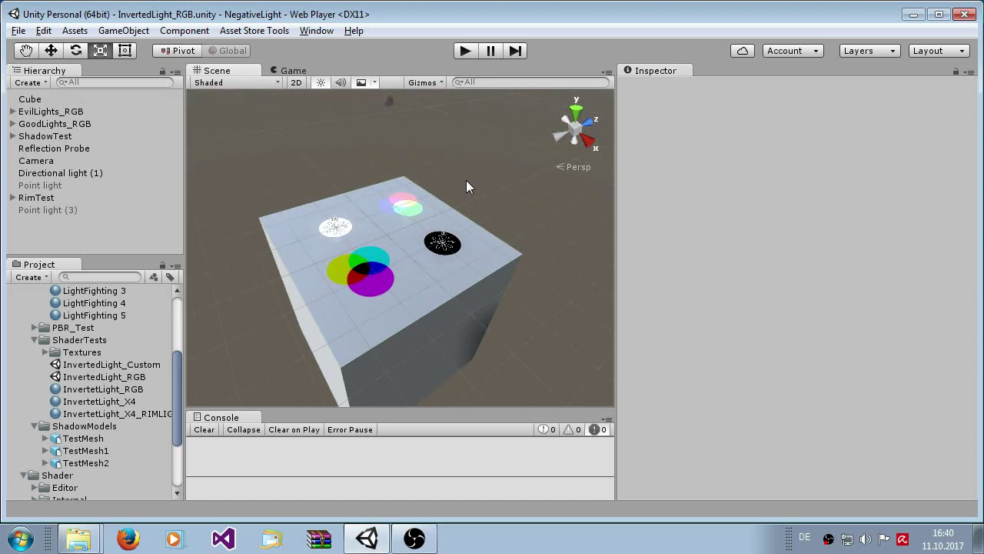
scroll(368, 263, up, 10)
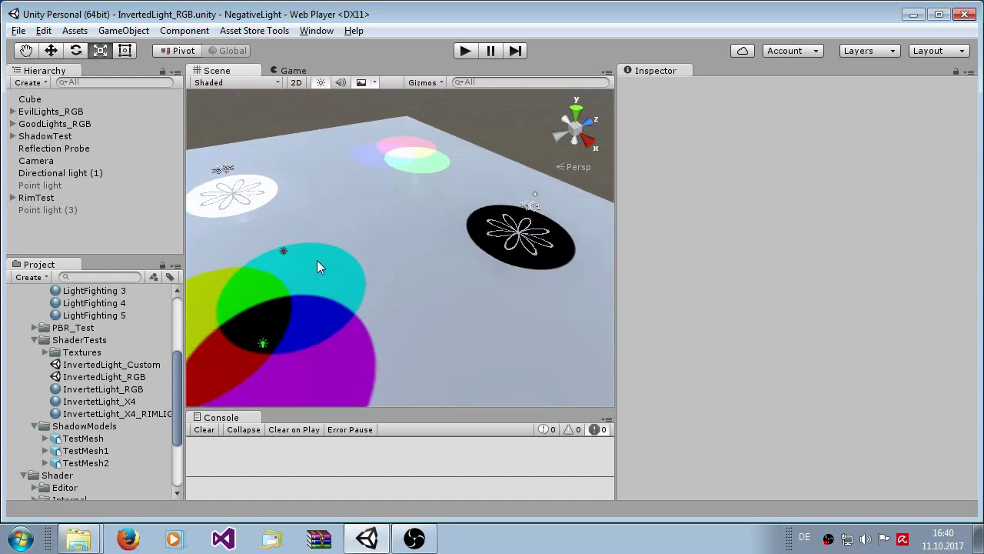
click(284, 250)
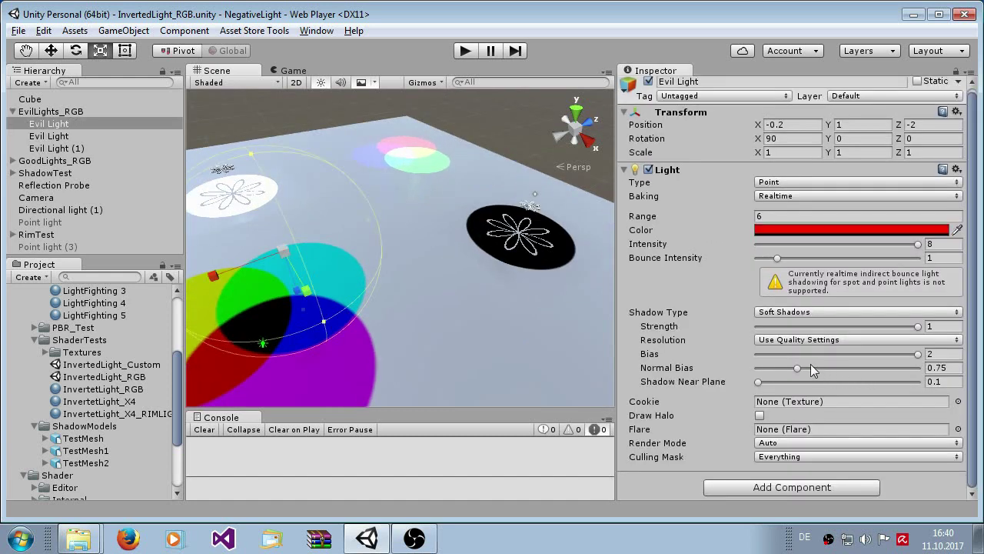
click(793, 195)
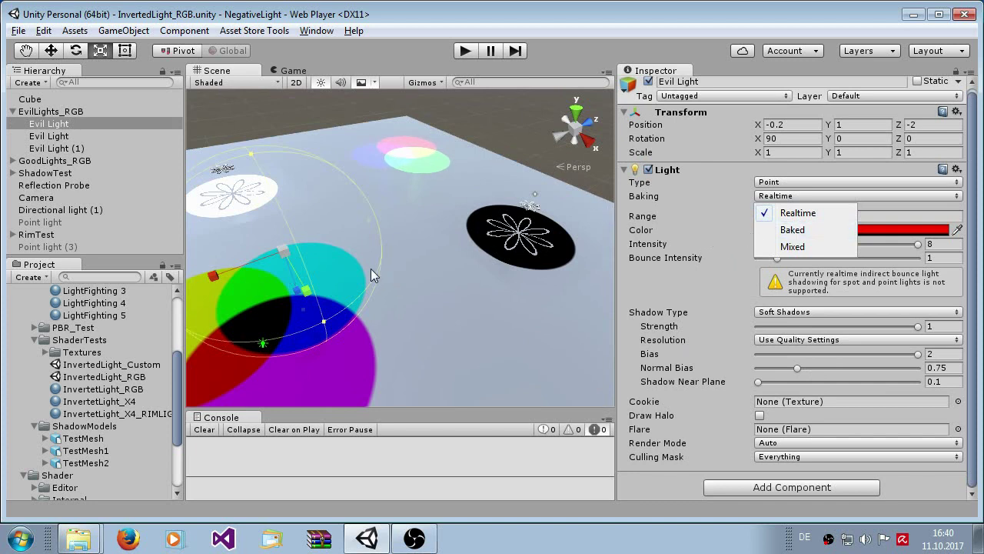
click(470, 131)
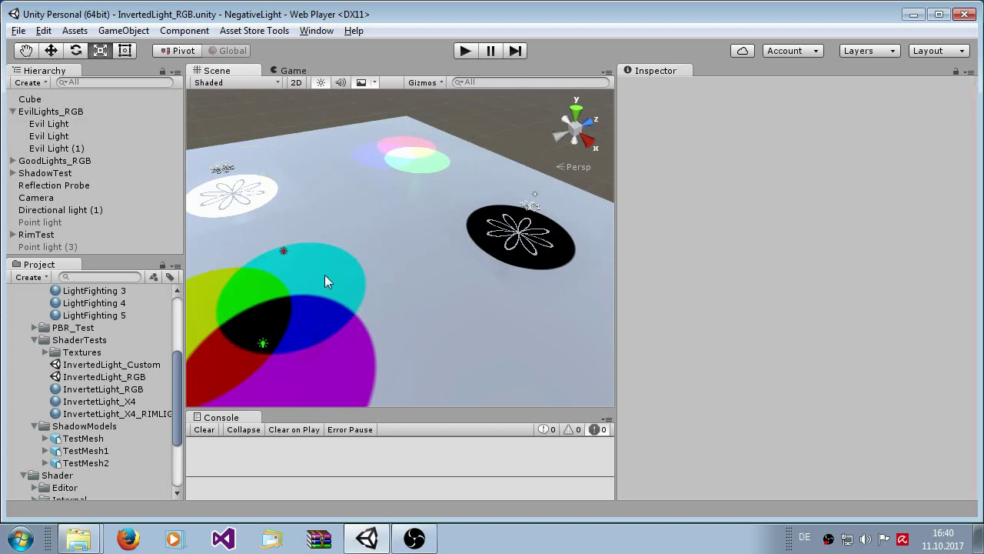
scroll(331, 273, down, 10)
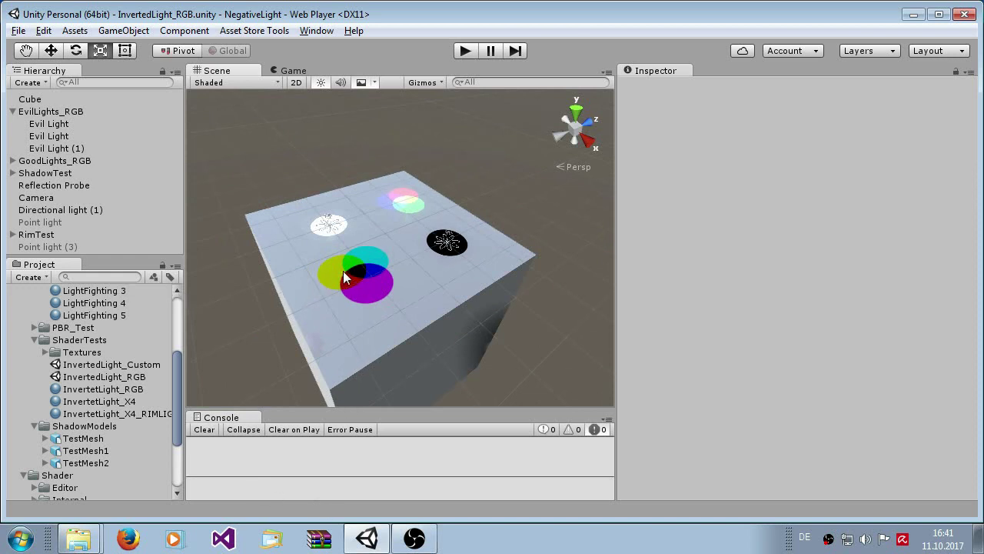
scroll(342, 271, up, 6)
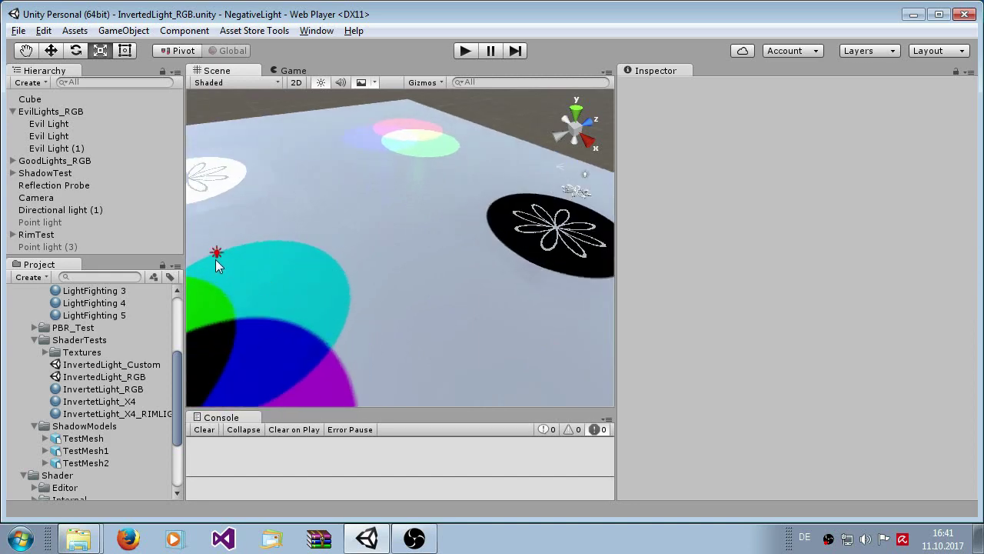
Slide the Evil Light along X to -4.29 and change its type to Spot
click(216, 254)
alt+drag(387, 276, 157, 140)
click(51, 51)
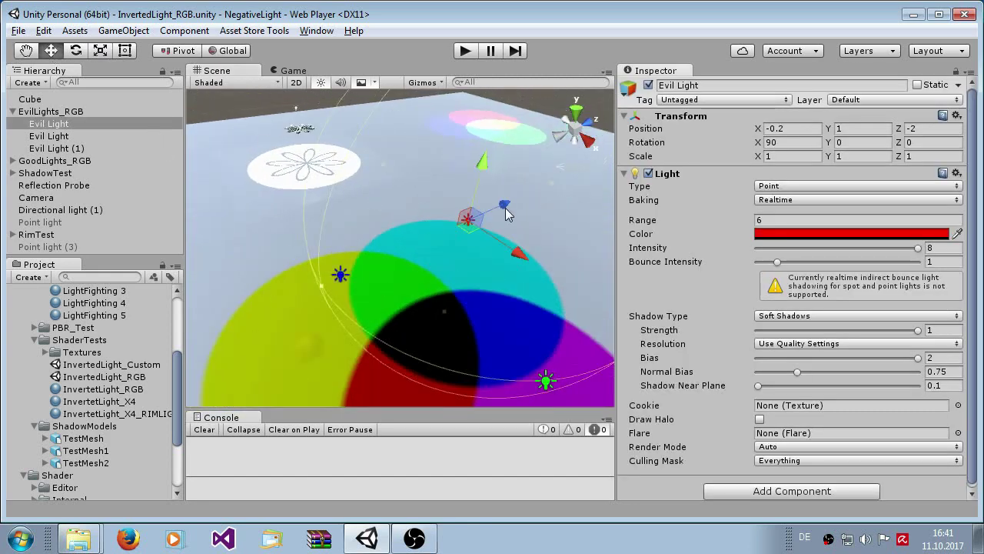
drag(509, 211, 690, 195)
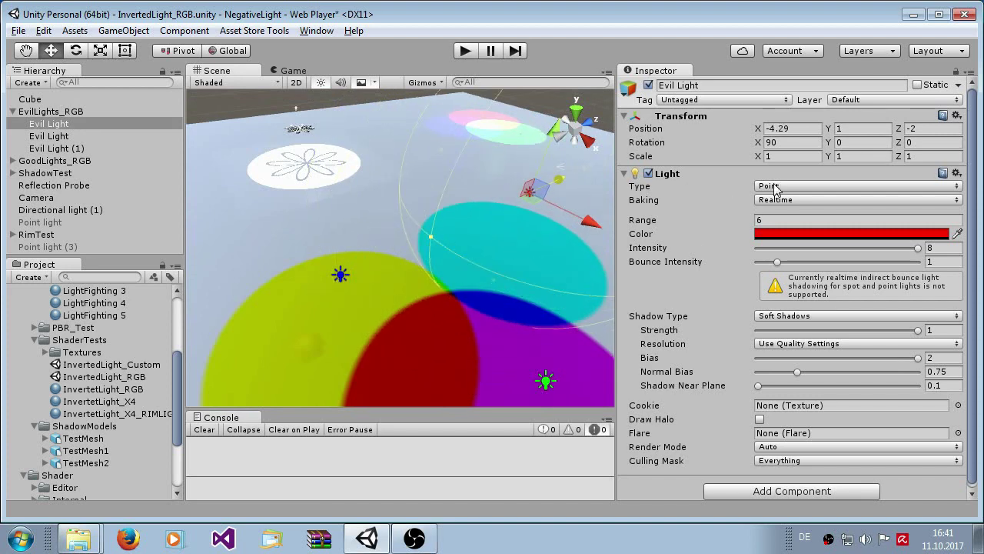
click(775, 189)
click(784, 201)
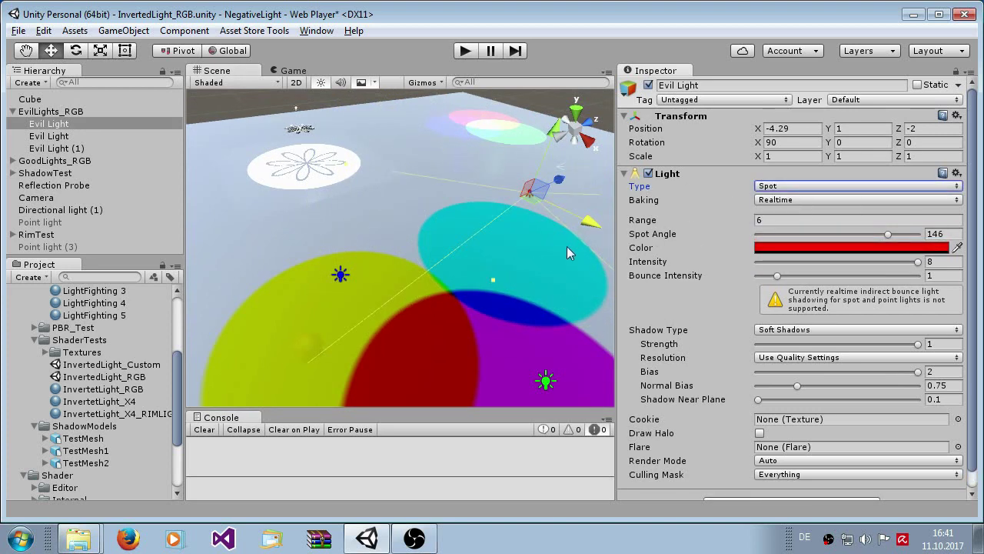
Raise the Evil Light to Y 3.89 and set spot angle 64.3 and range 7.31
key(f)
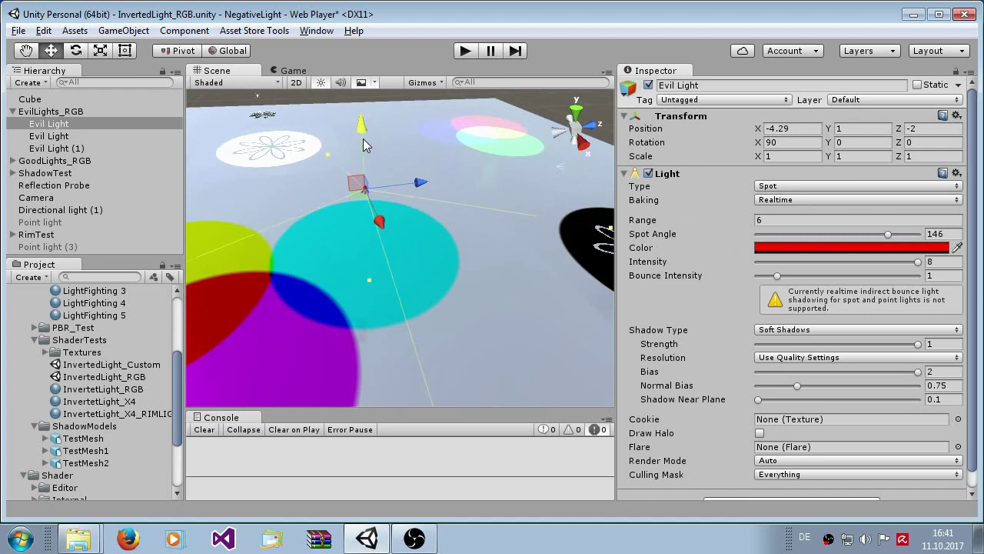
drag(366, 141, 342, 59)
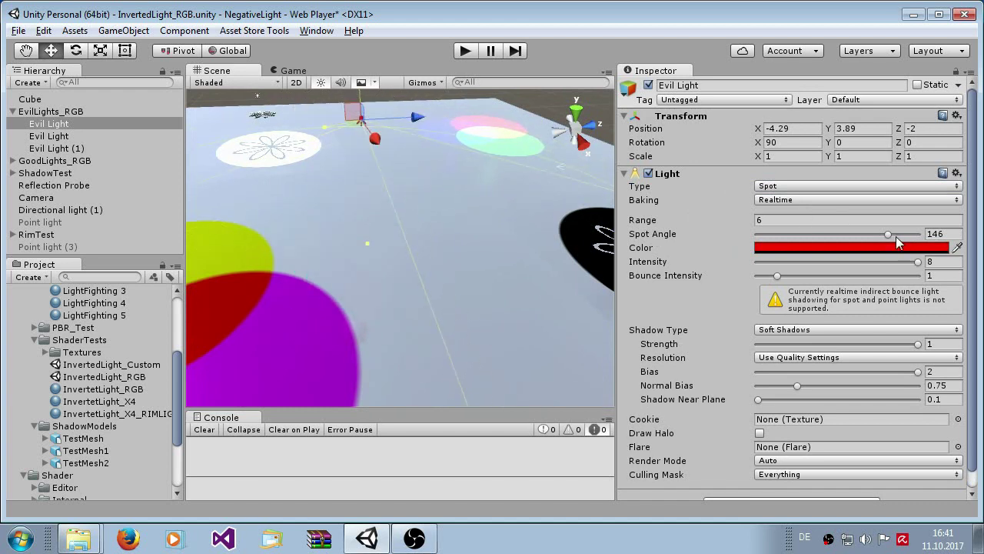
drag(892, 235, 818, 242)
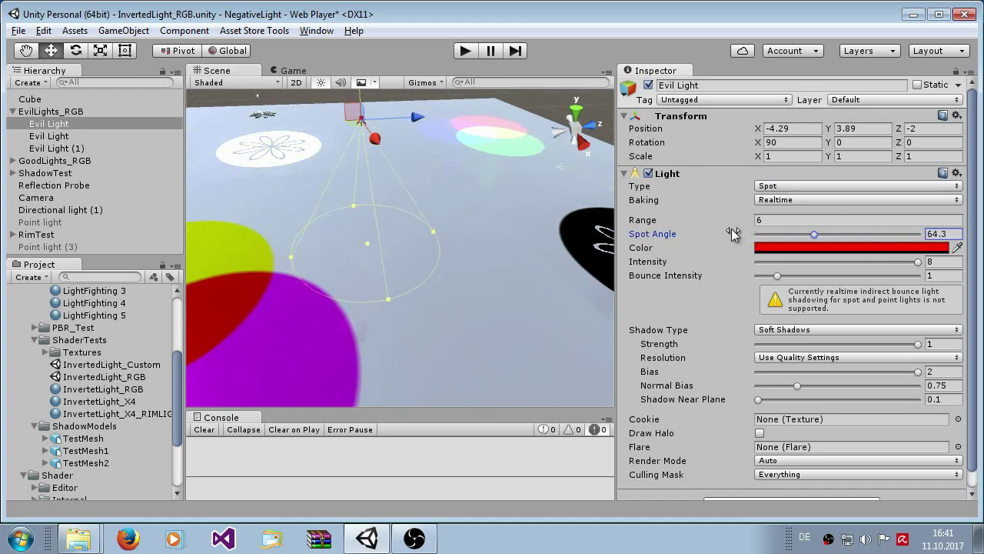
drag(708, 220, 742, 224)
key(f)
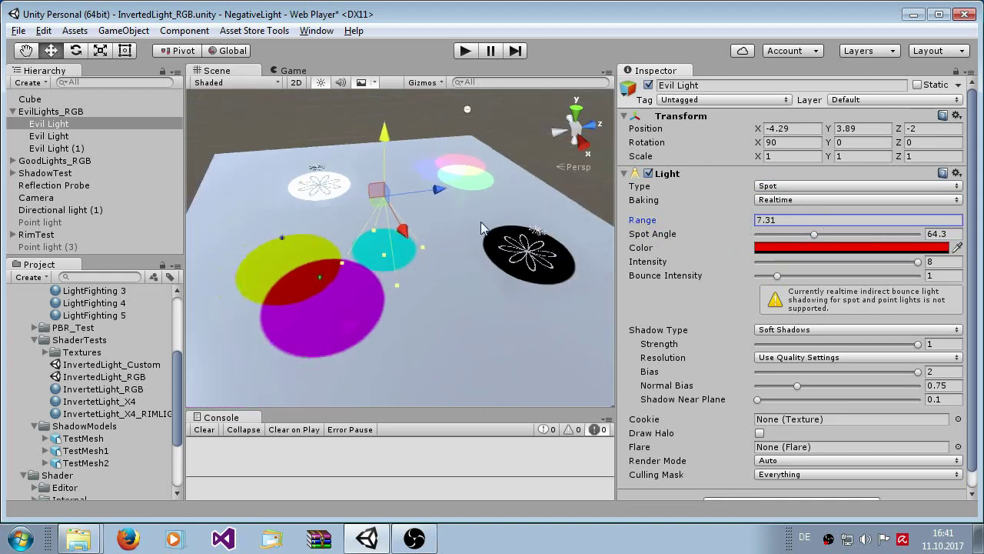
scroll(480, 228, down, 4)
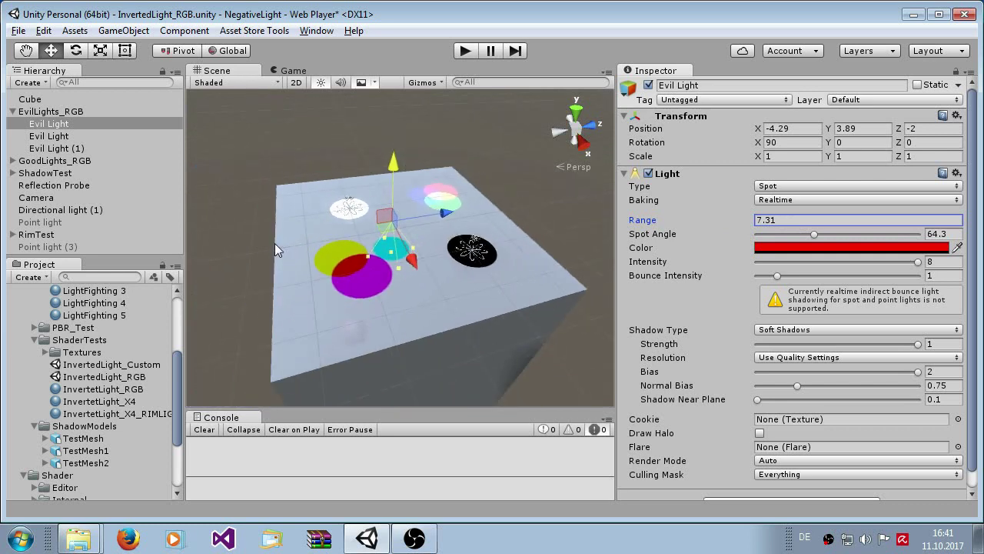
scroll(235, 236, up, 2)
Select the floor Cube and switch its InvertetLight_RGB material to the NegativeLight > NegativeLight_X2 shader
click(240, 223)
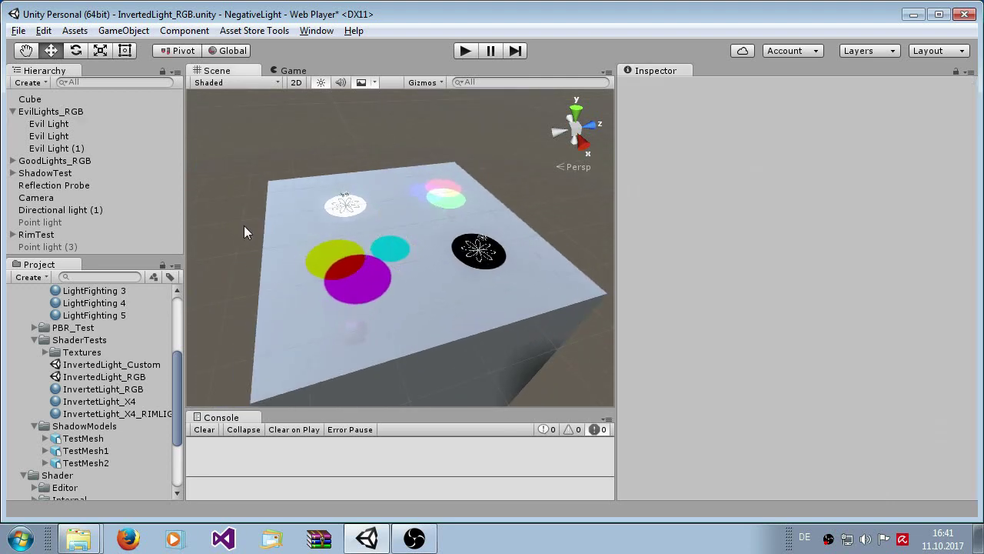
click(284, 228)
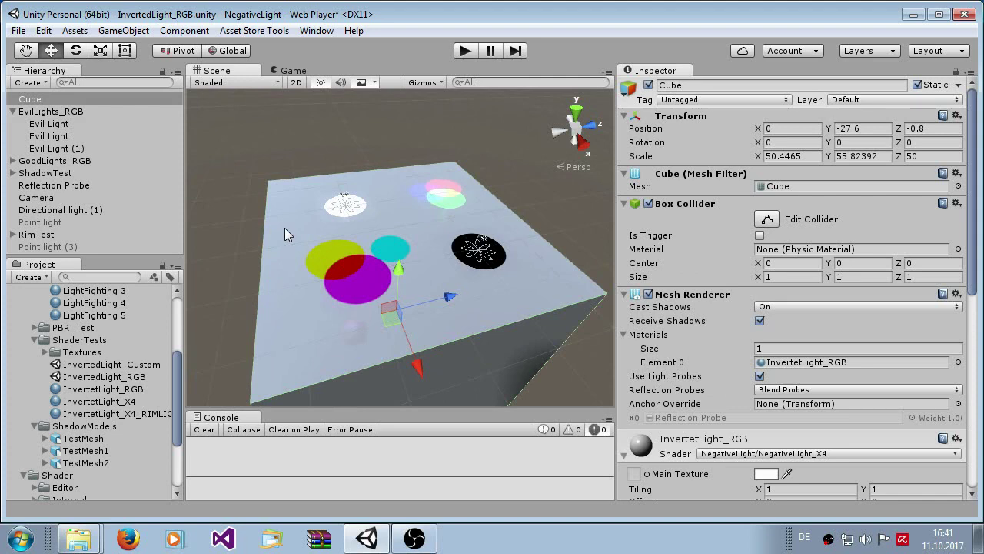
scroll(782, 322, down, 5)
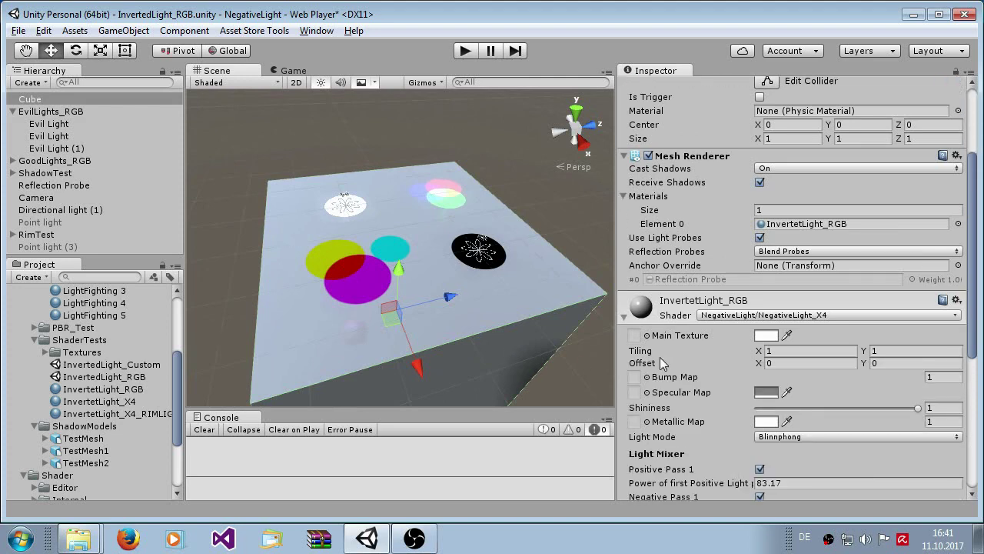
scroll(746, 305, down, 2)
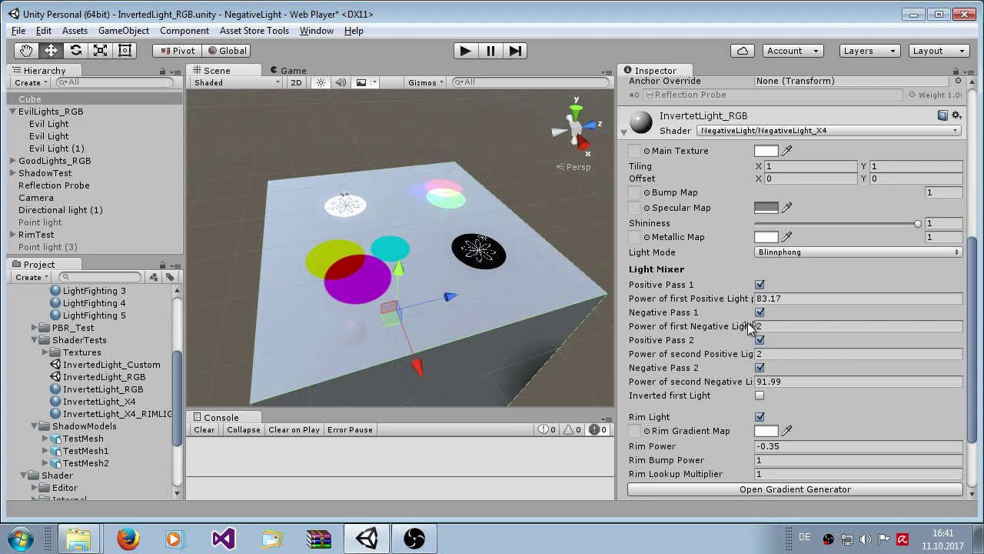
click(765, 132)
mouse_move(750, 250)
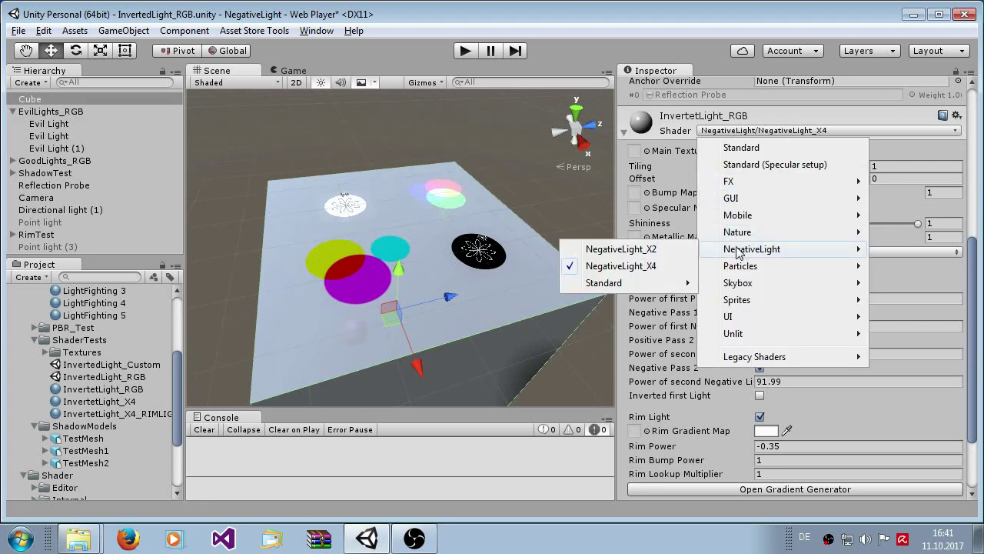
click(623, 249)
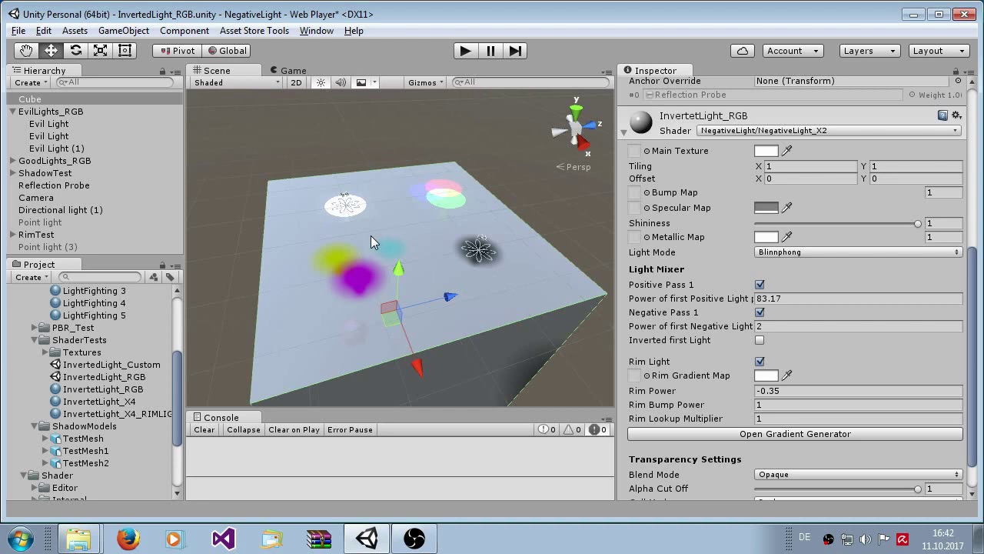
scroll(486, 268, down, 3)
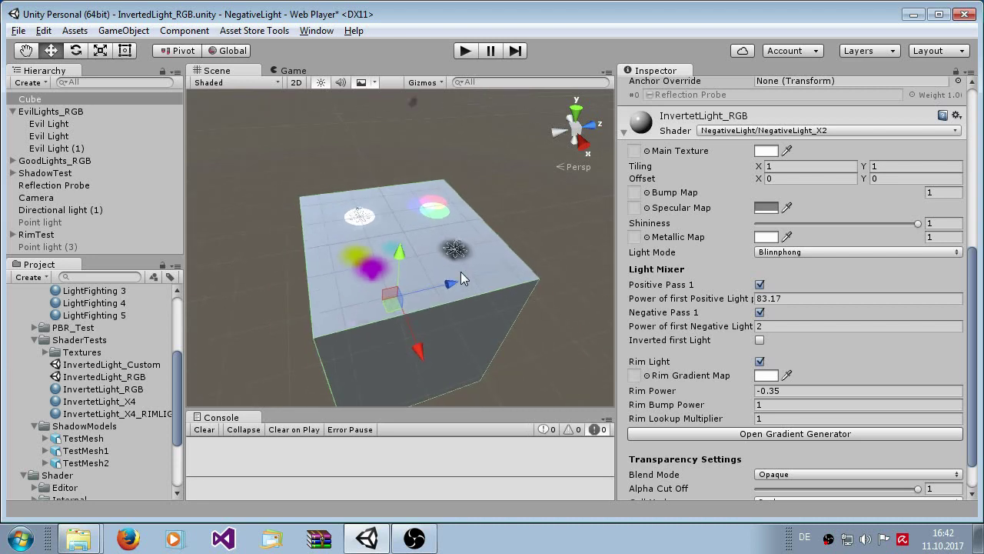
click(292, 267)
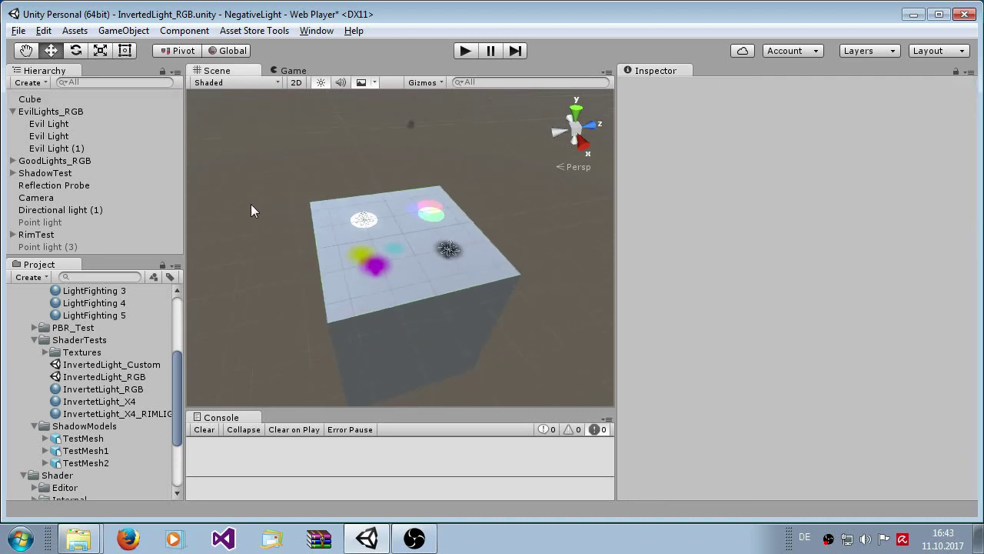
scroll(255, 206, up, 4)
scroll(260, 203, down, 5)
key(alt)
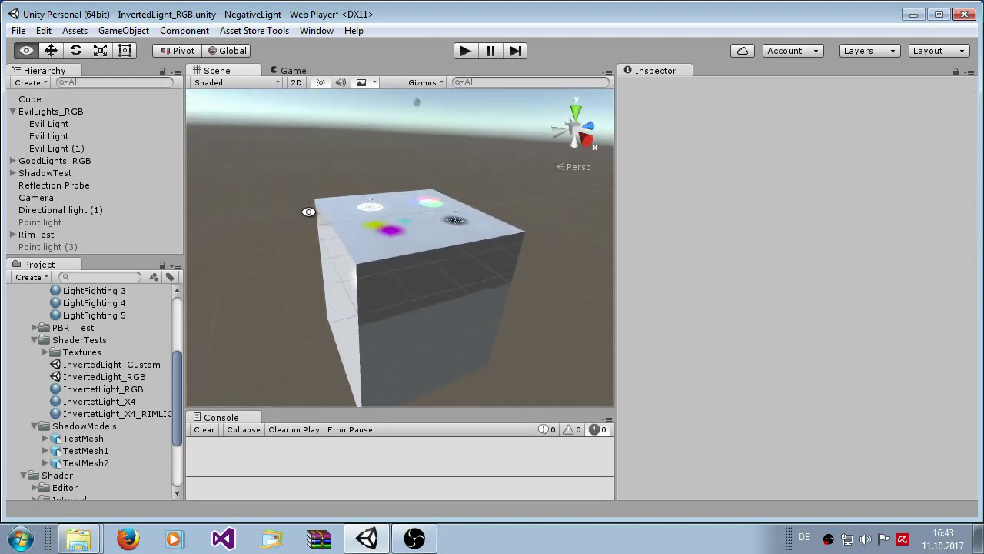